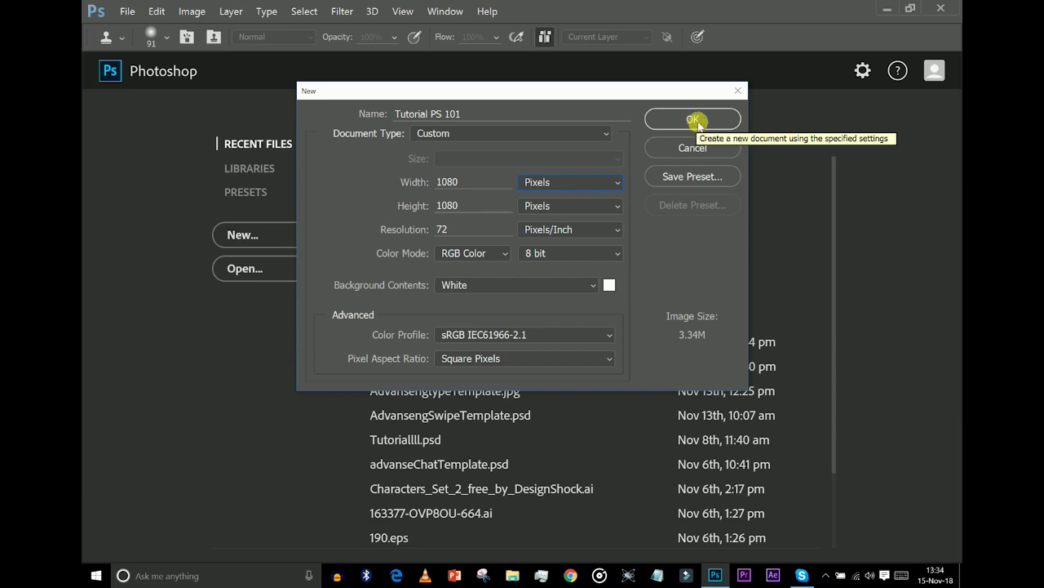
Step: Create the document Tutorial PS 101 at 1080 x 1080 pixels, 72 pixels/inch, RGB Color 8 bit, with a white background
{"action": "left_click", "coordinate": [696, 121]}
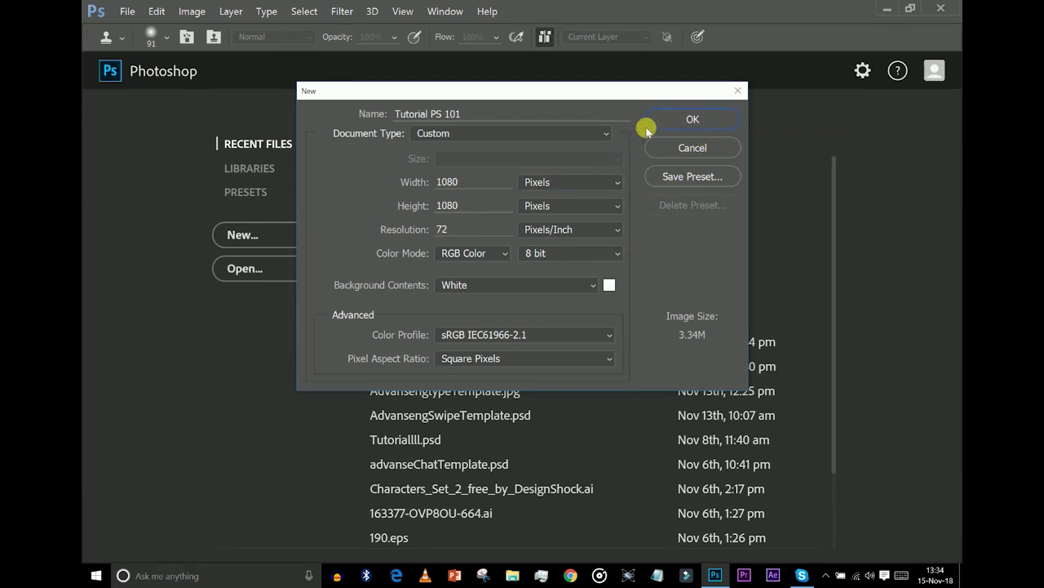
{"action": "left_click", "coordinate": [693, 121]}
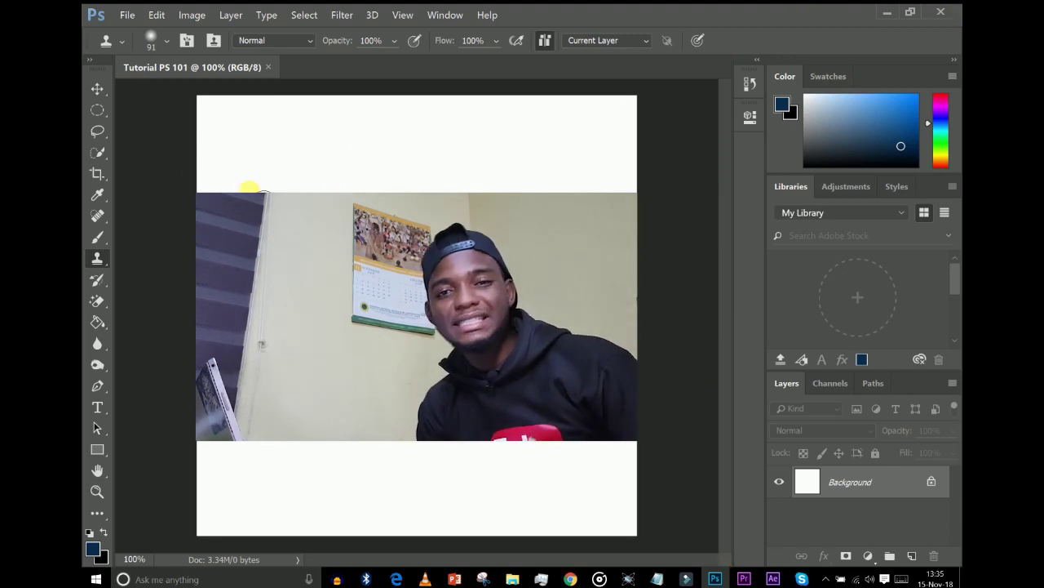
Step: Try to reposition the locked Background layer with the Move tool
{"action": "left_click", "coordinate": [101, 89]}
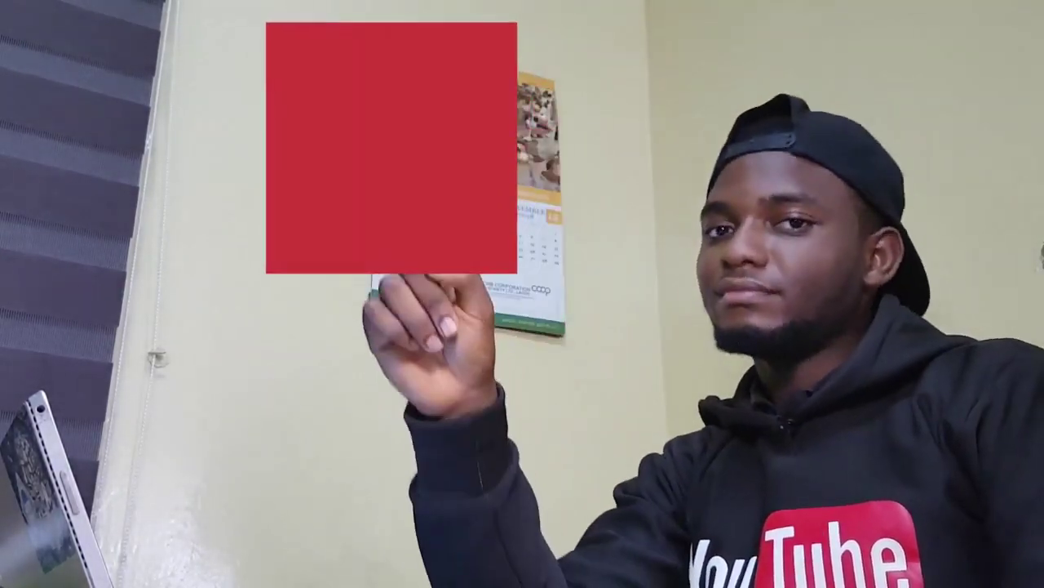
{"action": "left_click", "coordinate": [456, 258]}
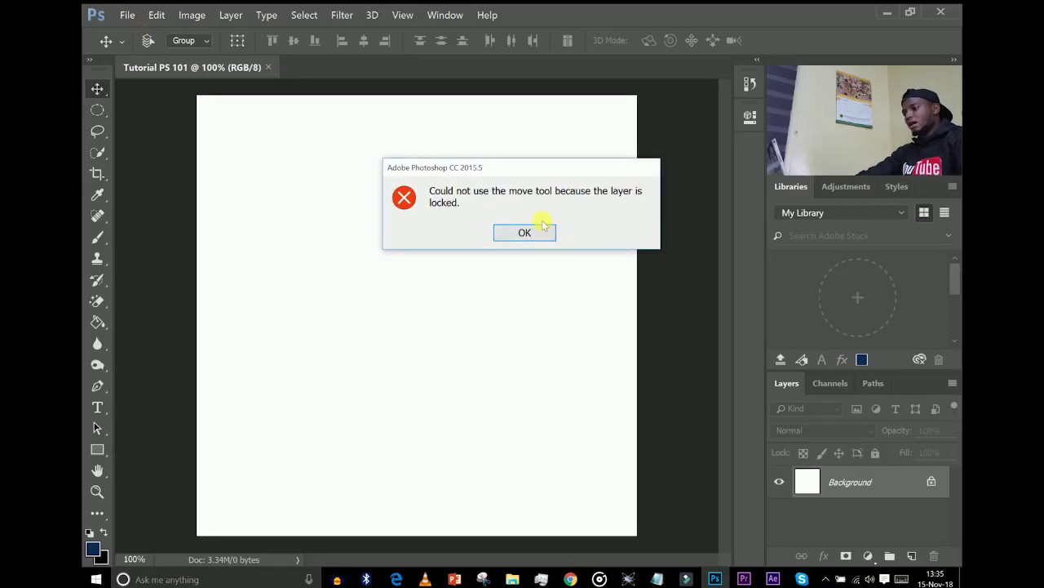
{"action": "left_click", "coordinate": [549, 237]}
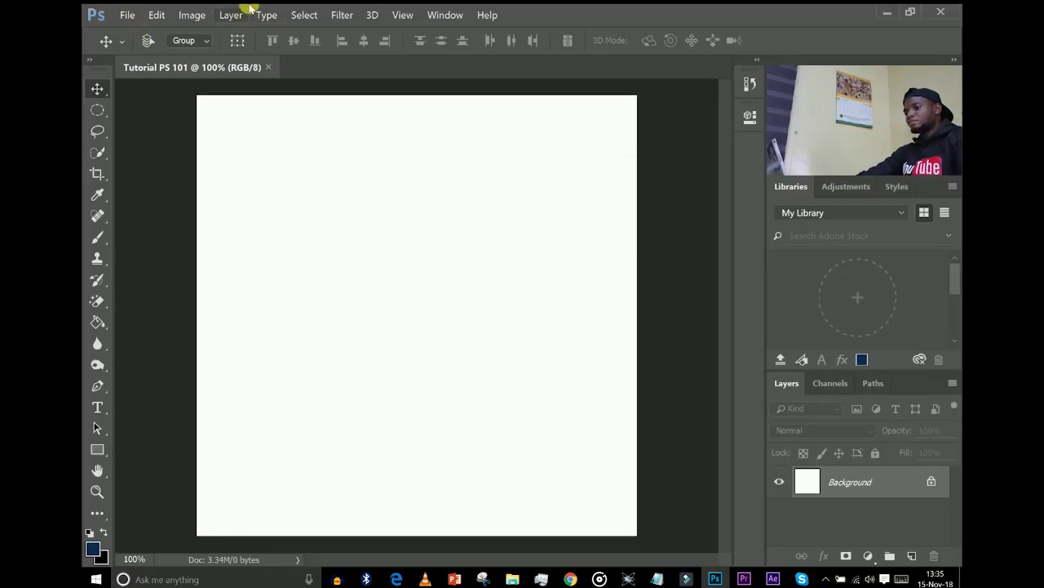
Step: Place Instagram-Icon.png as a linked file from Desktop > Clients > AdvanseNg > Assets > social media icons
{"action": "left_click", "coordinate": [120, 11]}
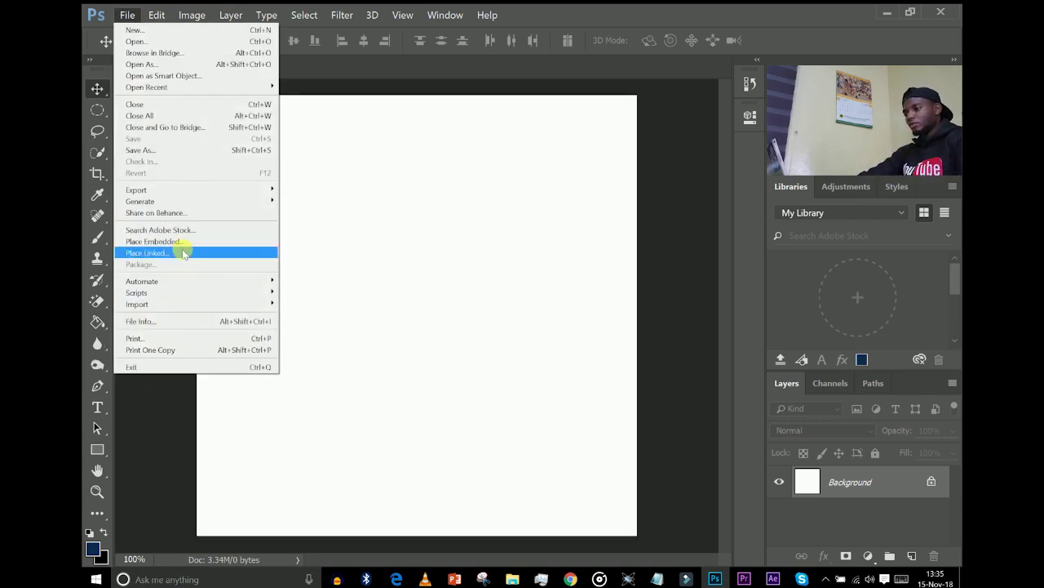
{"action": "left_click", "coordinate": [209, 256]}
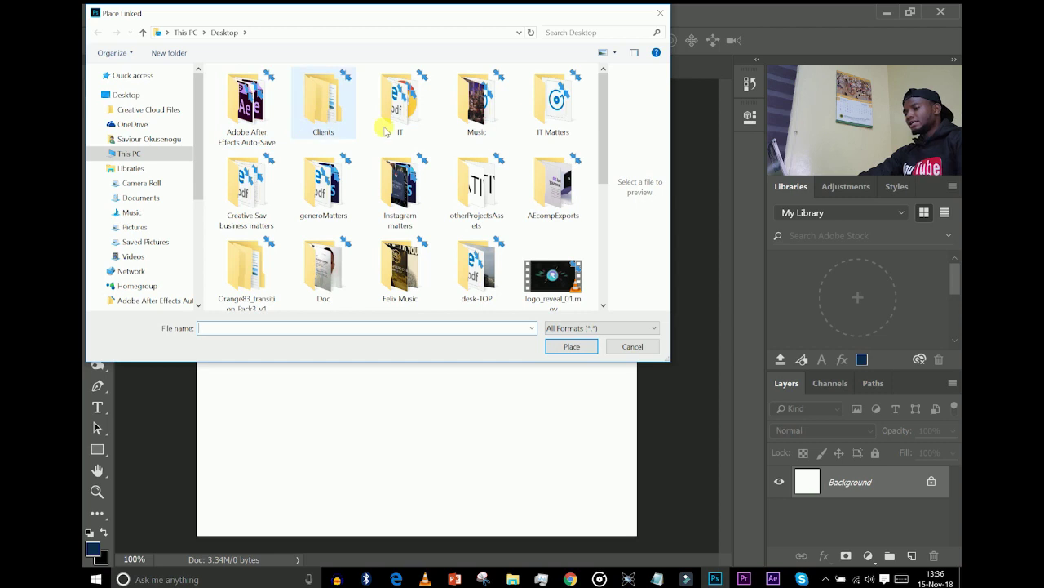
{"action": "left_click", "coordinate": [322, 120]}
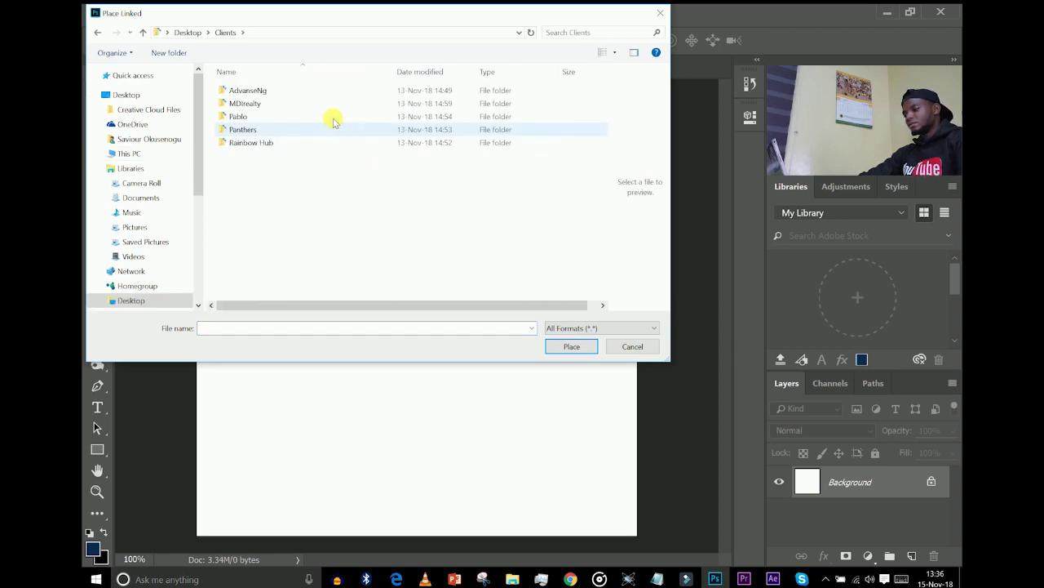
{"action": "double_click", "coordinate": [299, 89]}
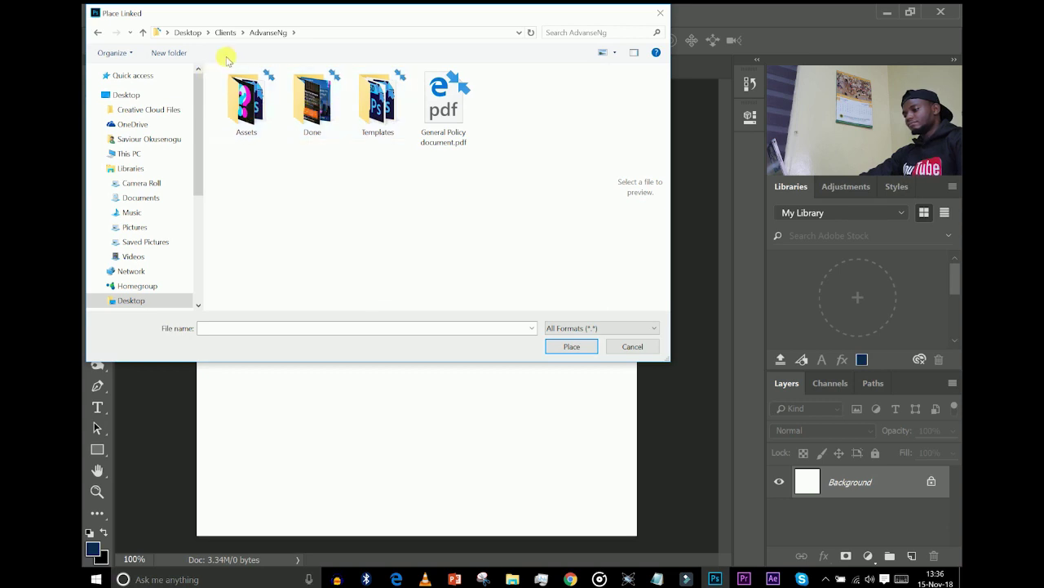
{"action": "double_click", "coordinate": [245, 105]}
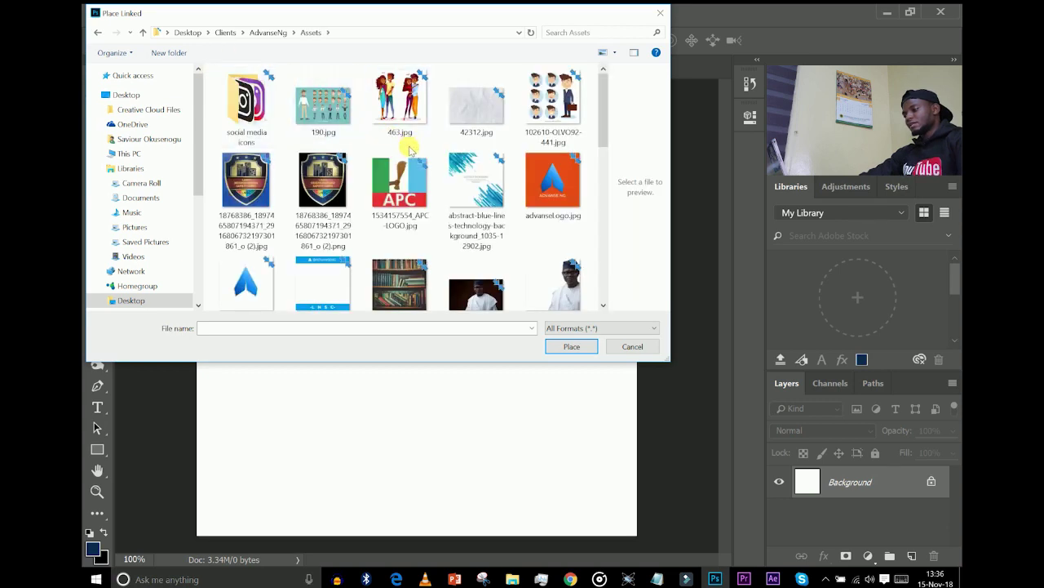
{"action": "left_click", "coordinate": [243, 99]}
{"action": "double_click", "coordinate": [244, 99]}
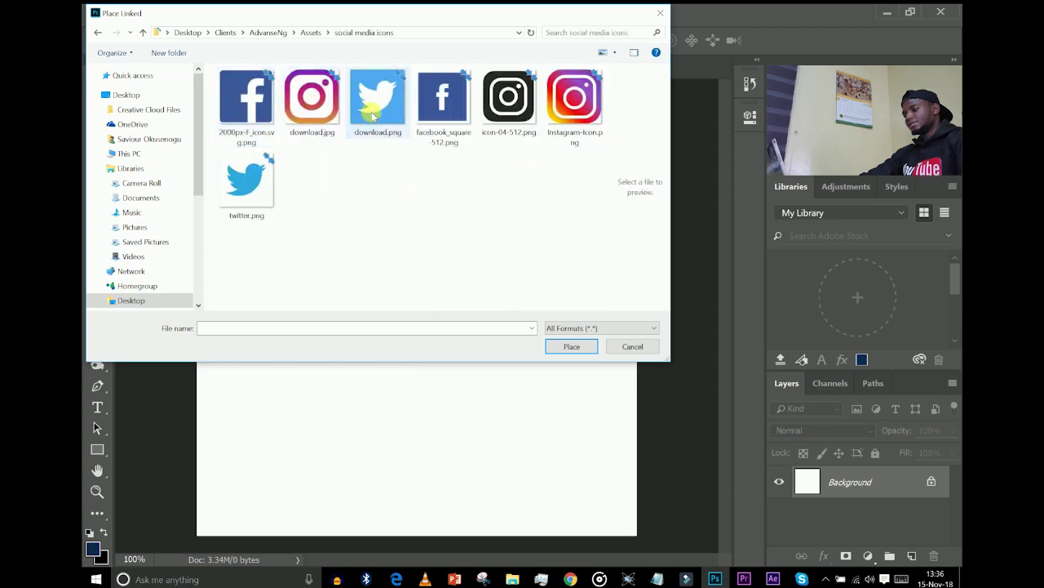
{"action": "double_click", "coordinate": [575, 98]}
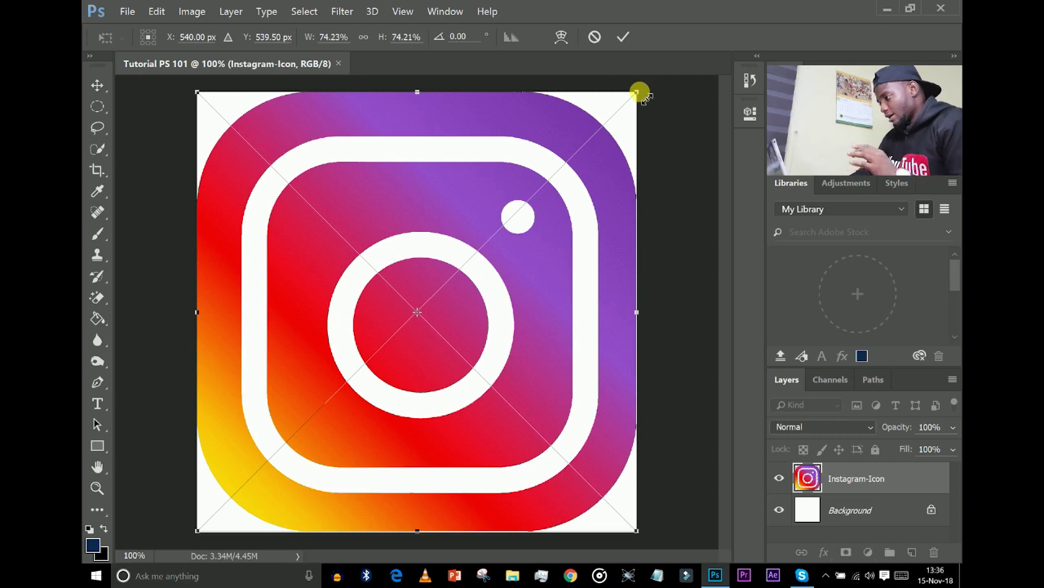
Step: Try scaling the placed Instagram icon without keeping its proportions, and undo the distortion
{"action": "left_click_drag", "start_coordinate": [642, 94], "coordinate": [504, 282]}
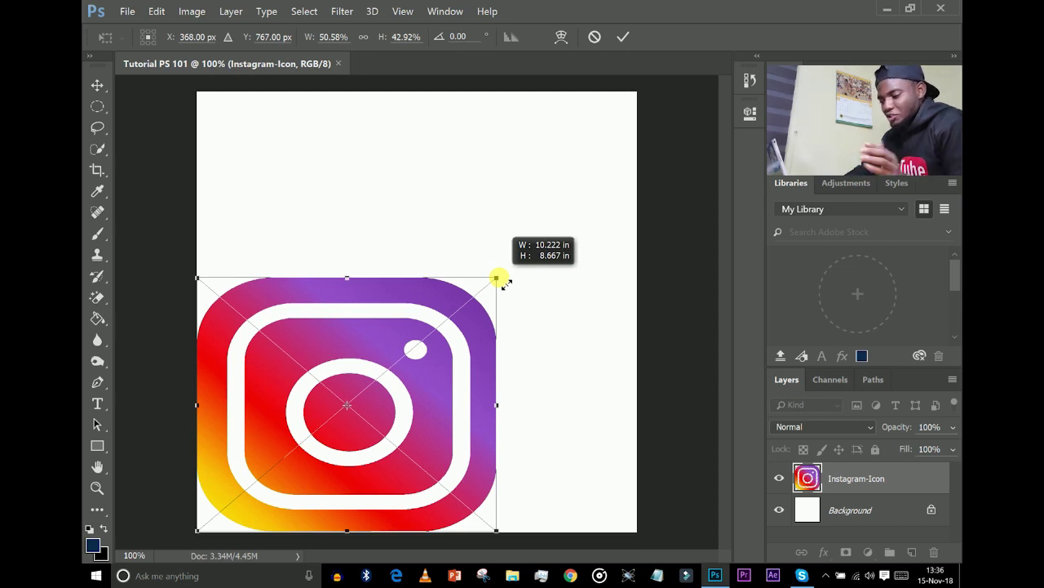
{"action": "left_click_drag", "start_coordinate": [497, 279], "coordinate": [477, 399]}
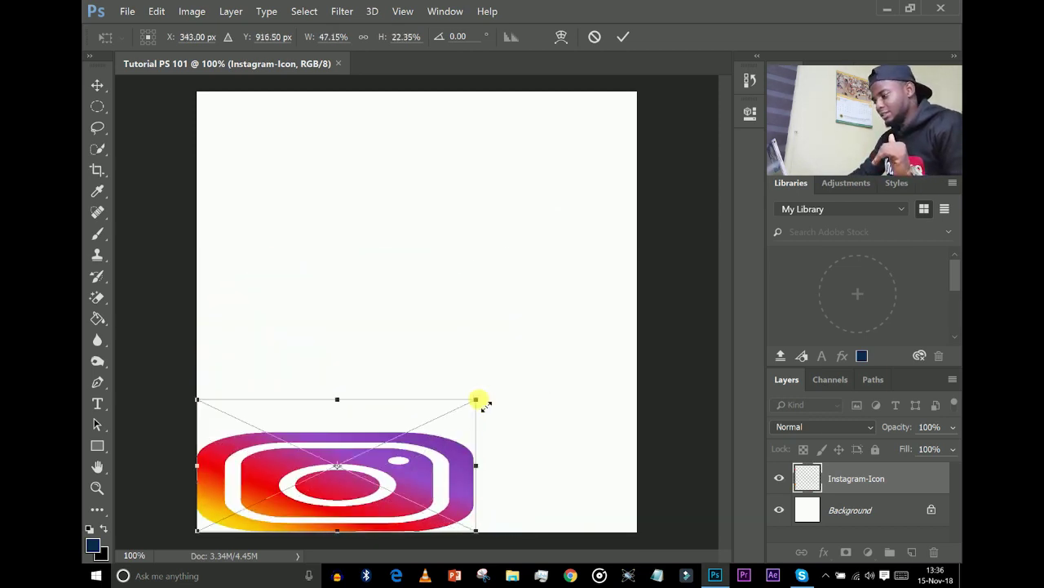
{"action": "key", "text": "ctrl+z"}
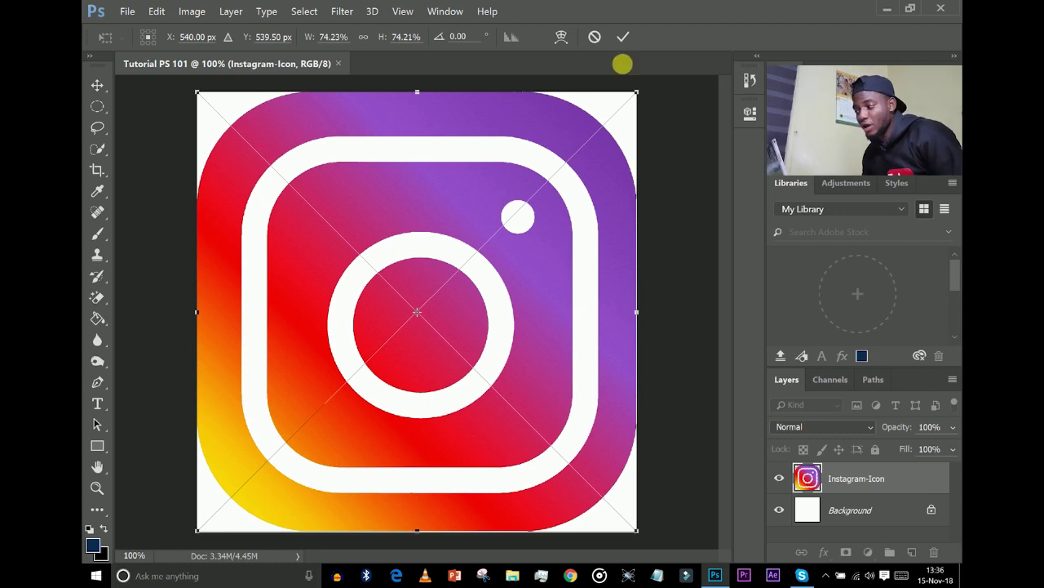
Step: Scale the Instagram icon proportionally to about 38% and move it to the horizontal centre, slightly above the middle of the canvas
{"action": "left_click_drag", "start_coordinate": [634, 90], "coordinate": [422, 306]}
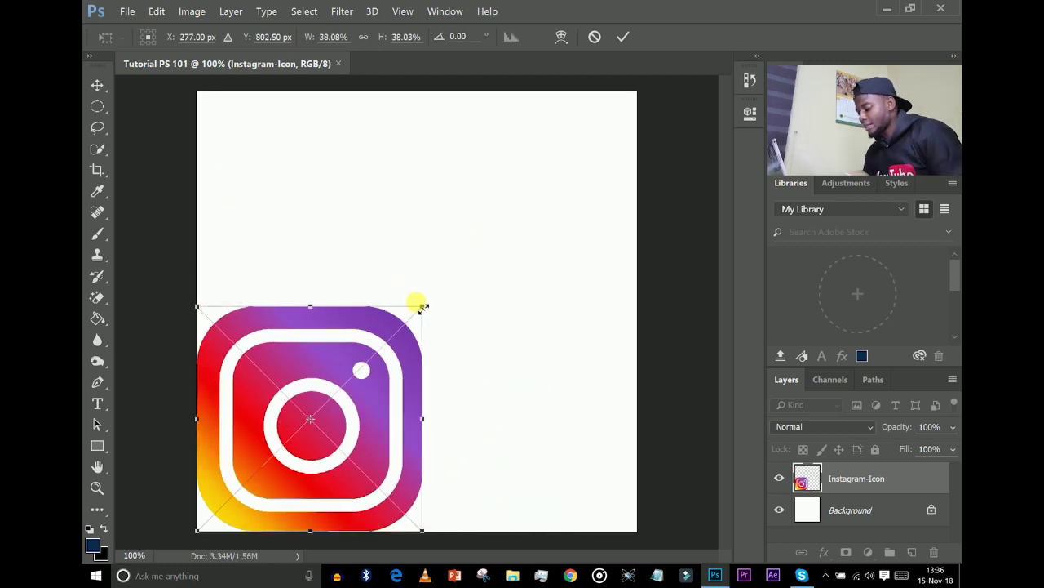
{"action": "key", "text": "Return"}
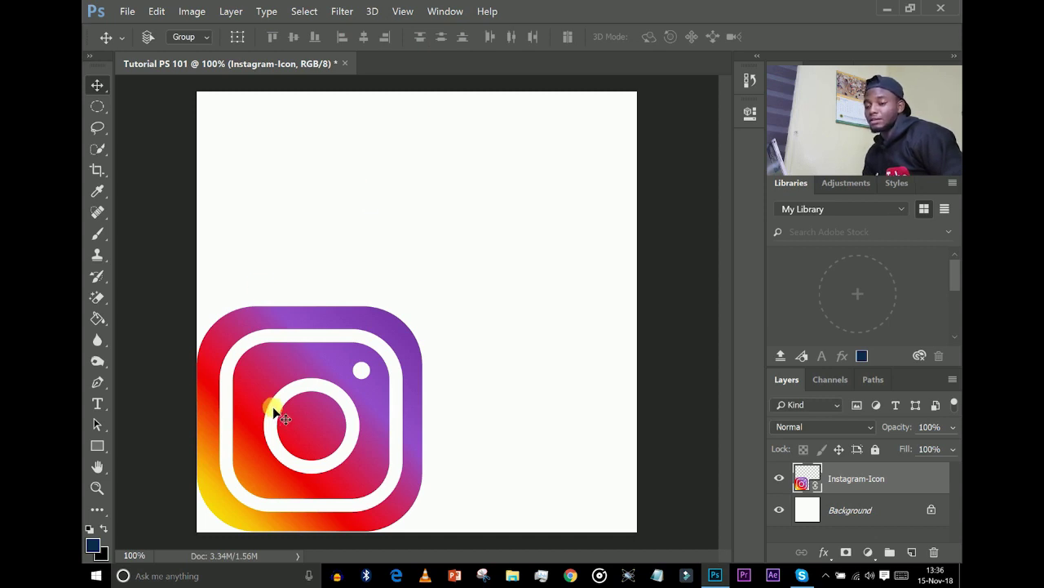
{"action": "left_click_drag", "start_coordinate": [274, 408], "coordinate": [363, 208]}
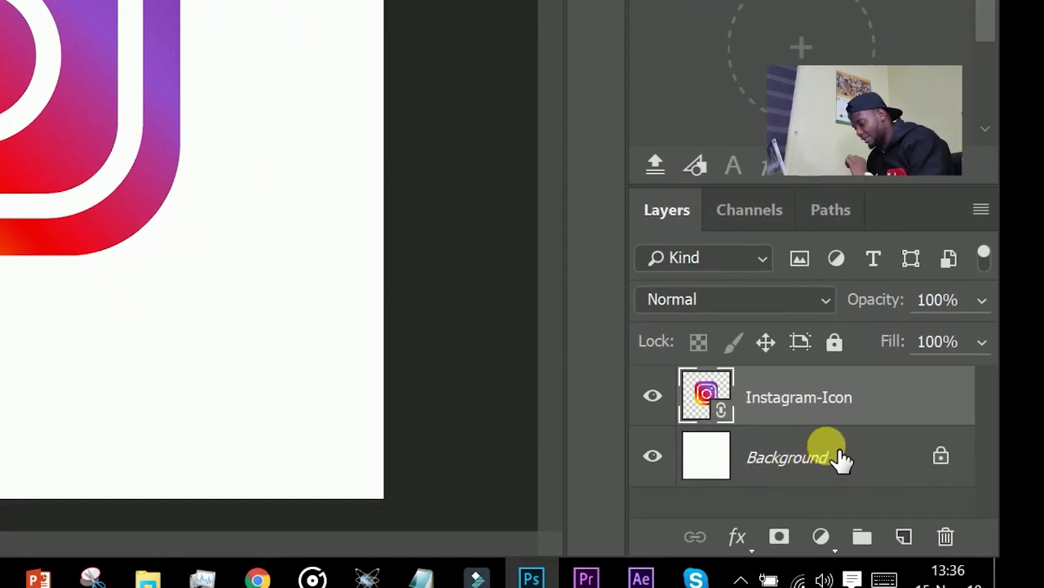
Step: Switch between the two layers and try to move the locked Background layer
{"action": "left_click", "coordinate": [819, 471]}
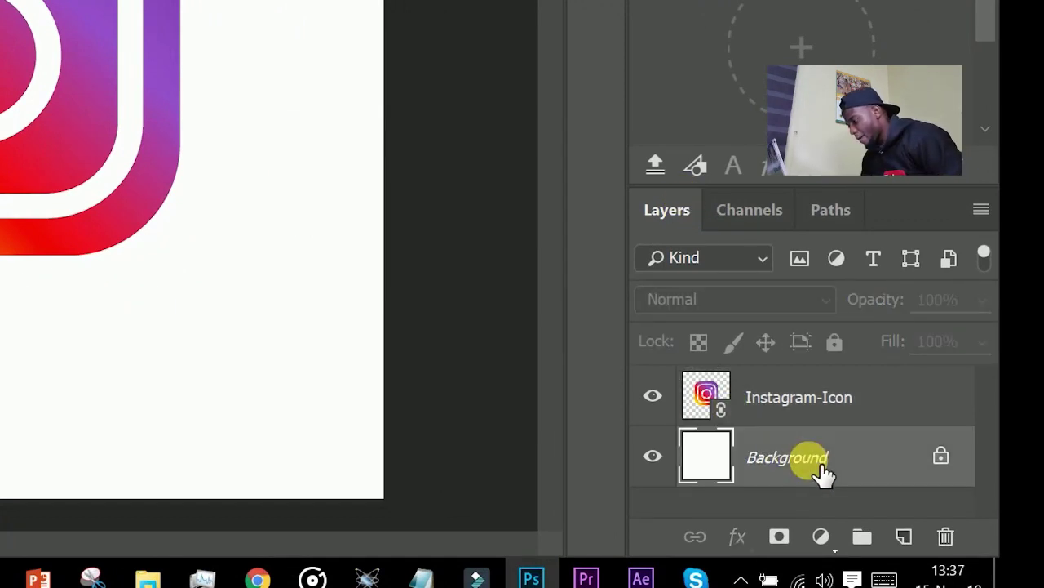
{"action": "left_click", "coordinate": [820, 398]}
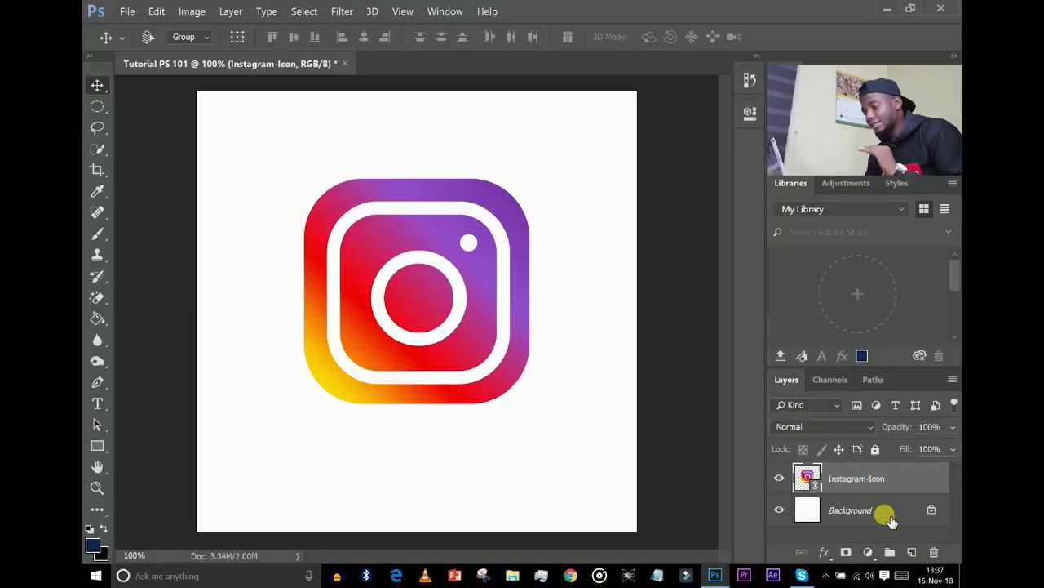
{"action": "left_click", "coordinate": [881, 510]}
{"action": "left_click_drag", "start_coordinate": [482, 210], "coordinate": [508, 282]}
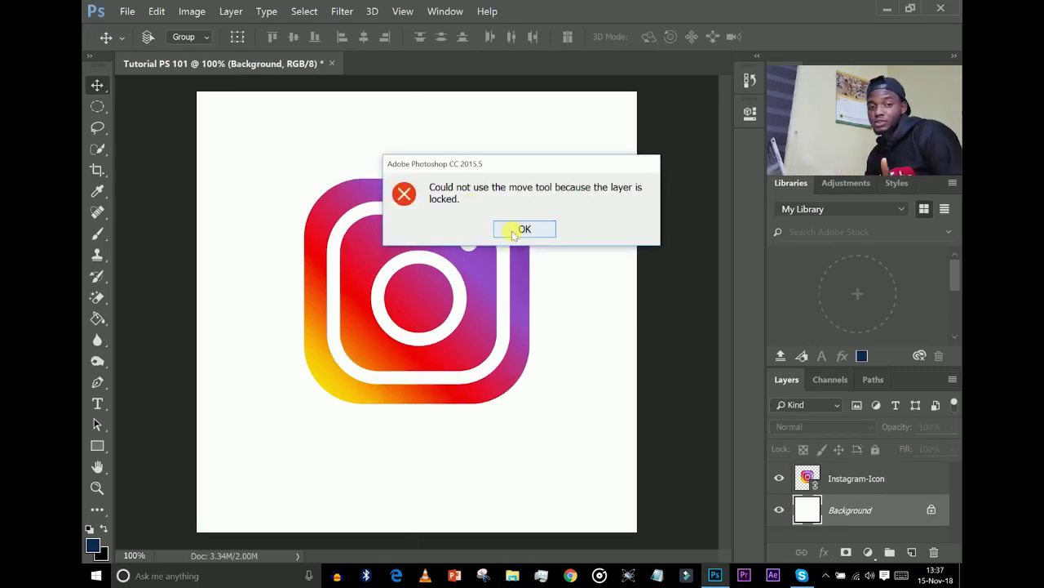
{"action": "left_click", "coordinate": [514, 232]}
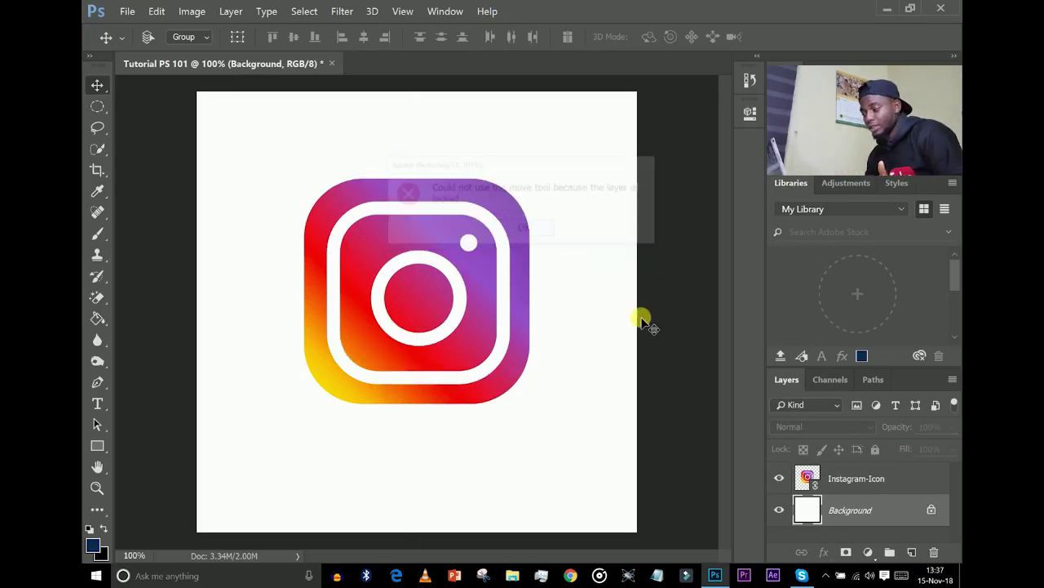
Step: Select the Instagram-Icon layer and move the icon slightly down to the centre of the canvas
{"action": "left_click", "coordinate": [870, 483]}
{"action": "mouse_move", "coordinate": [522, 278]}
{"action": "left_mouse_down"}
{"action": "mouse_move", "coordinate": [506, 328]}
{"action": "mouse_move", "coordinate": [531, 295]}
{"action": "left_mouse_up"}
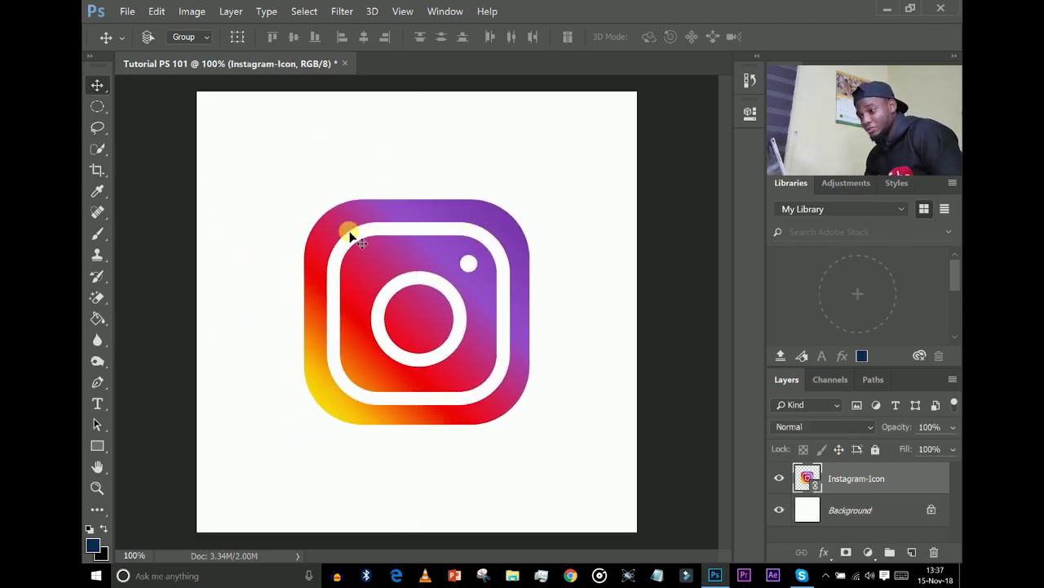
Step: Draw a Rectangular Marquee selection around the upper two thirds of the Instagram icon
{"action": "right_click", "coordinate": [99, 105]}
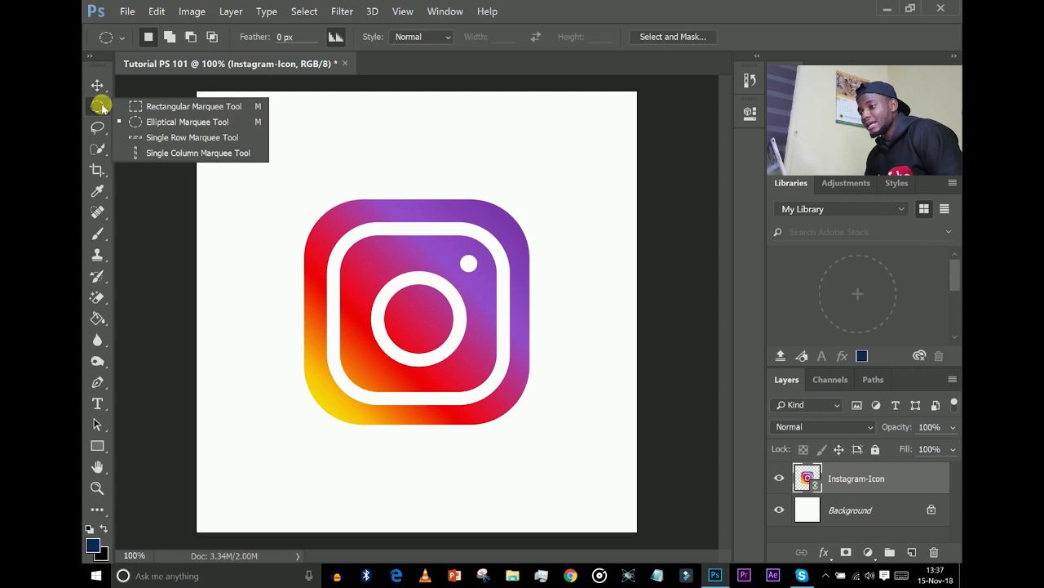
{"action": "left_click", "coordinate": [145, 103]}
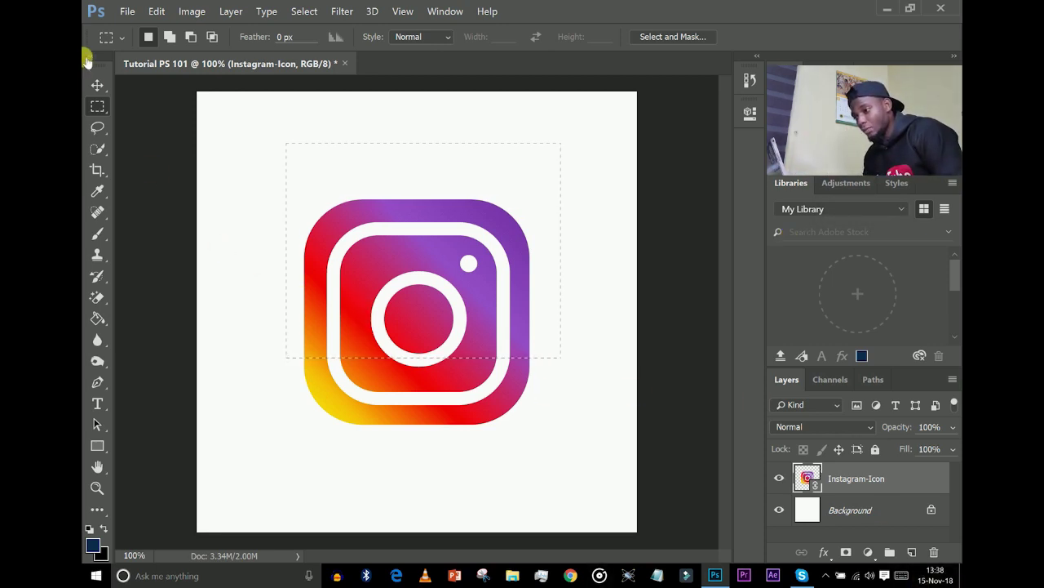
Step: Draw a wide Elliptical Marquee selection across the upper part of the icon, deselect it, and try another ellipse over the icon
{"action": "right_click", "coordinate": [97, 106]}
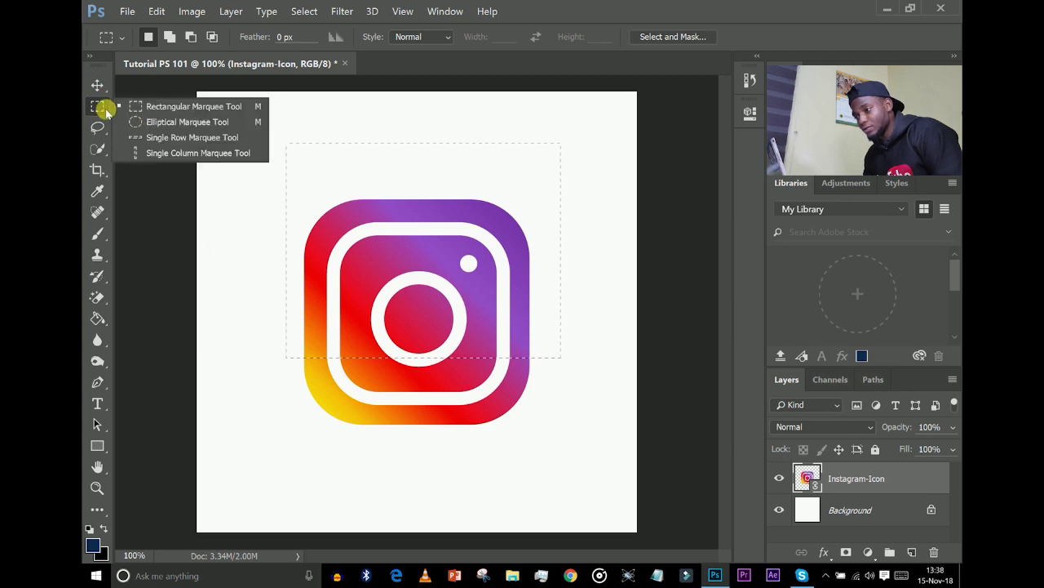
{"action": "left_click", "coordinate": [164, 123]}
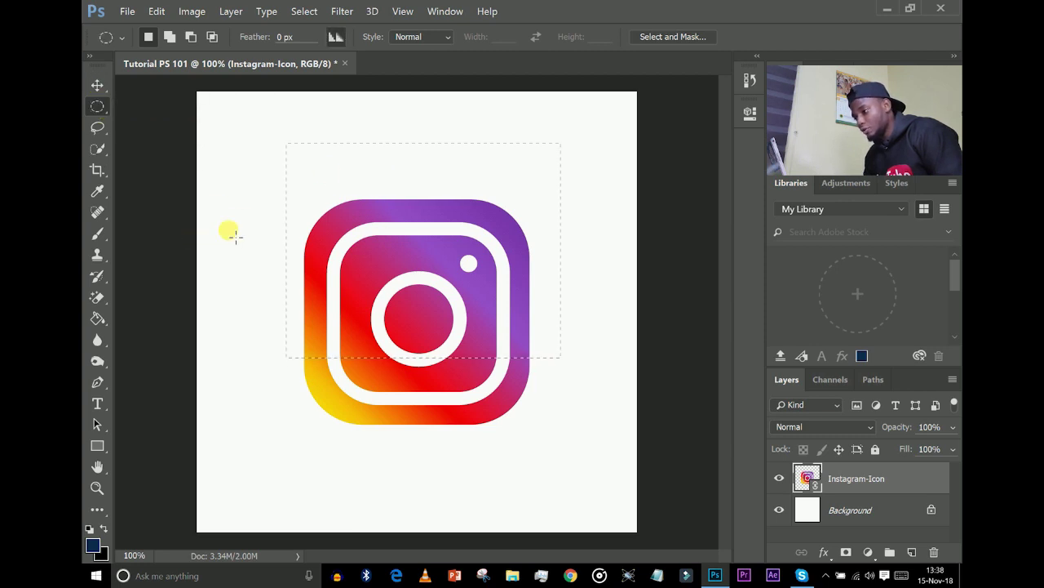
{"action": "left_click_drag", "start_coordinate": [248, 216], "coordinate": [500, 298]}
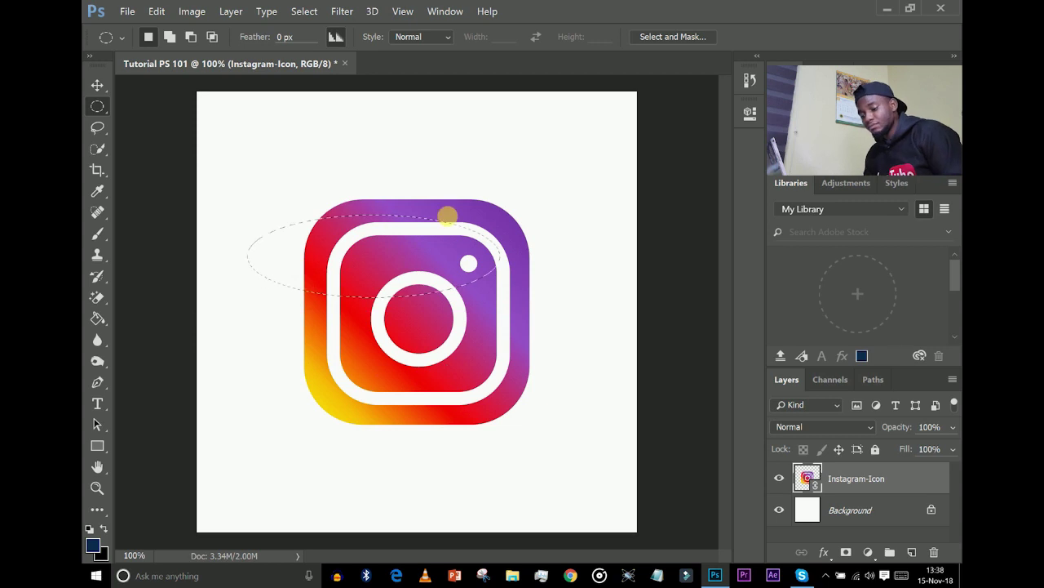
{"action": "right_click", "coordinate": [400, 242]}
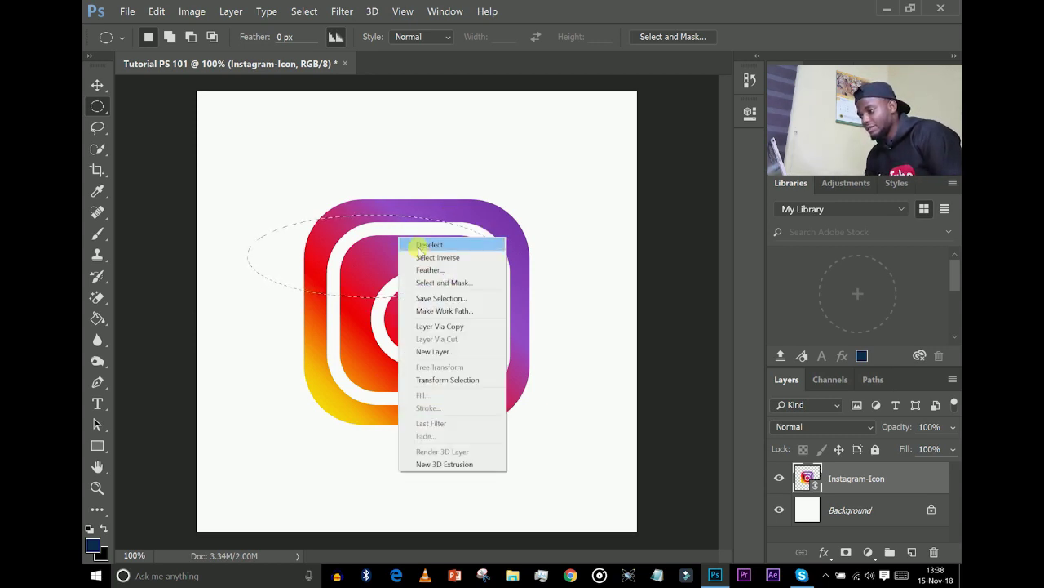
{"action": "left_click", "coordinate": [419, 245]}
{"action": "left_click_drag", "start_coordinate": [319, 163], "coordinate": [530, 327]}
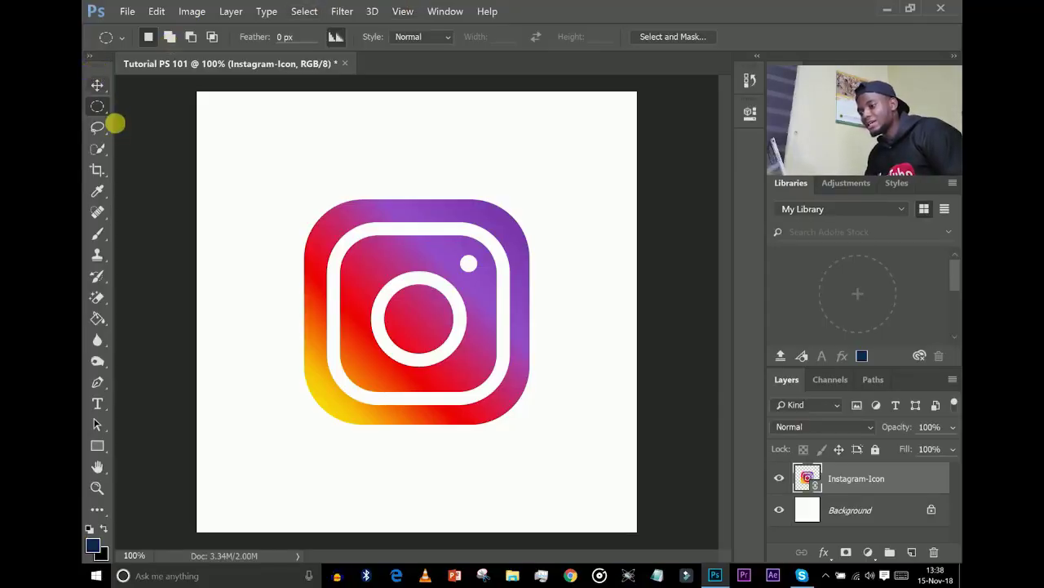
Step: Draw an irregular freehand Lasso selection over the upper part of the icon and deselect it
{"action": "left_click", "coordinate": [97, 131]}
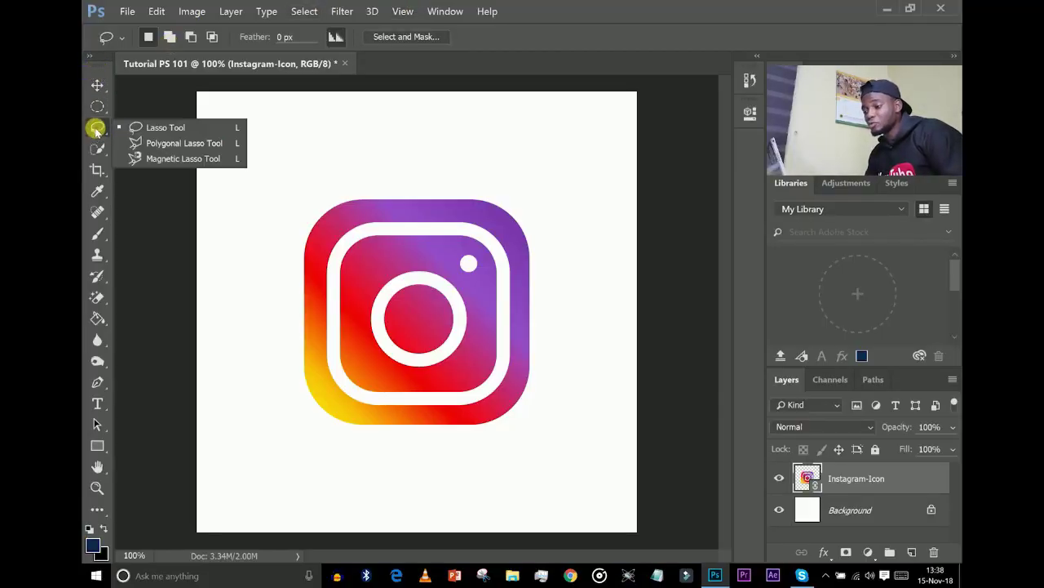
{"action": "left_click", "coordinate": [97, 131]}
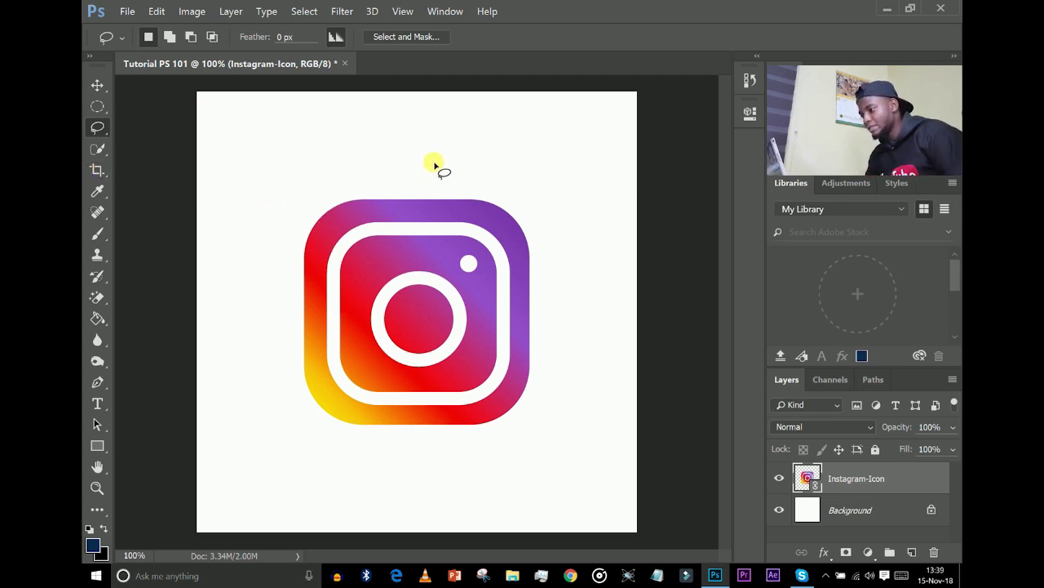
{"action": "mouse_move", "coordinate": [433, 160]}
{"action": "left_mouse_down"}
{"action": "mouse_move", "coordinate": [332, 173]}
{"action": "mouse_move", "coordinate": [317, 253]}
{"action": "mouse_move", "coordinate": [310, 212]}
{"action": "mouse_move", "coordinate": [289, 186]}
{"action": "mouse_move", "coordinate": [392, 140]}
{"action": "mouse_move", "coordinate": [498, 245]}
{"action": "mouse_move", "coordinate": [408, 291]}
{"action": "mouse_move", "coordinate": [441, 142]}
{"action": "mouse_move", "coordinate": [396, 190]}
{"action": "left_mouse_up"}
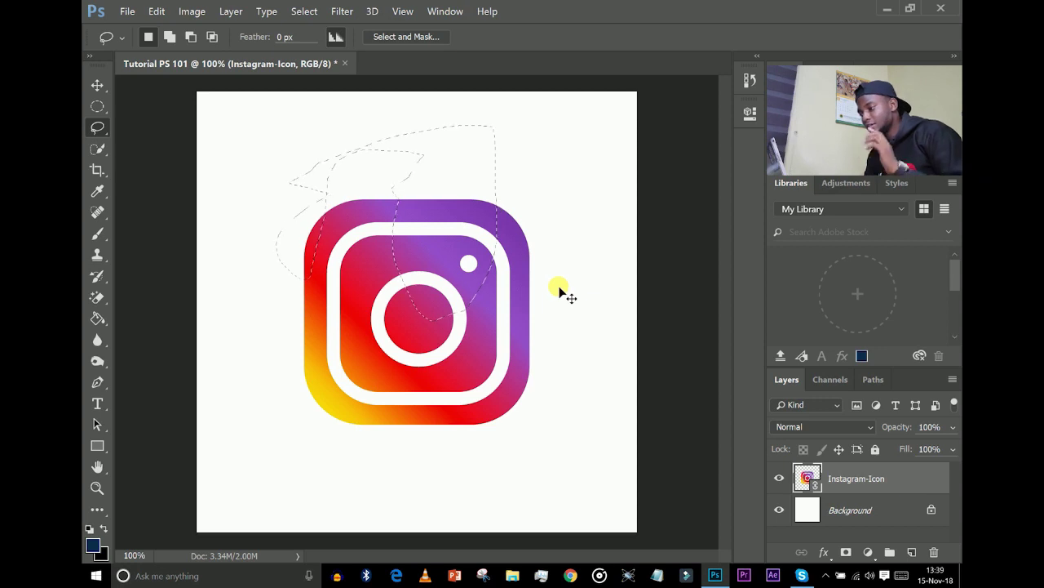
{"action": "left_click", "coordinate": [509, 354]}
Step: Draw an irregular many-sided selection over and around the Instagram icon with the Polygonal Lasso tool, and deselect it
{"action": "right_click", "coordinate": [97, 127]}
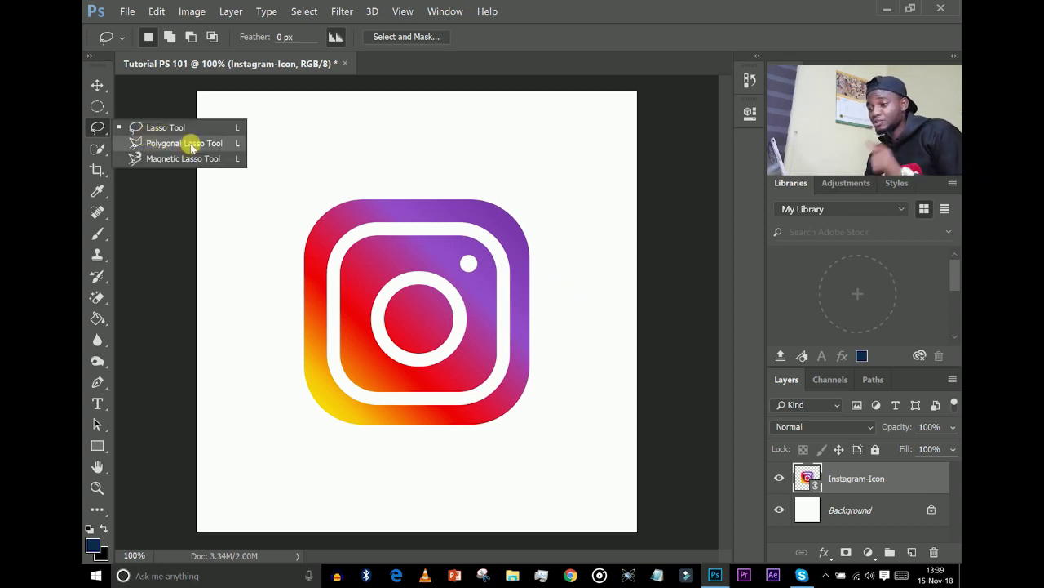
{"action": "left_click", "coordinate": [193, 145]}
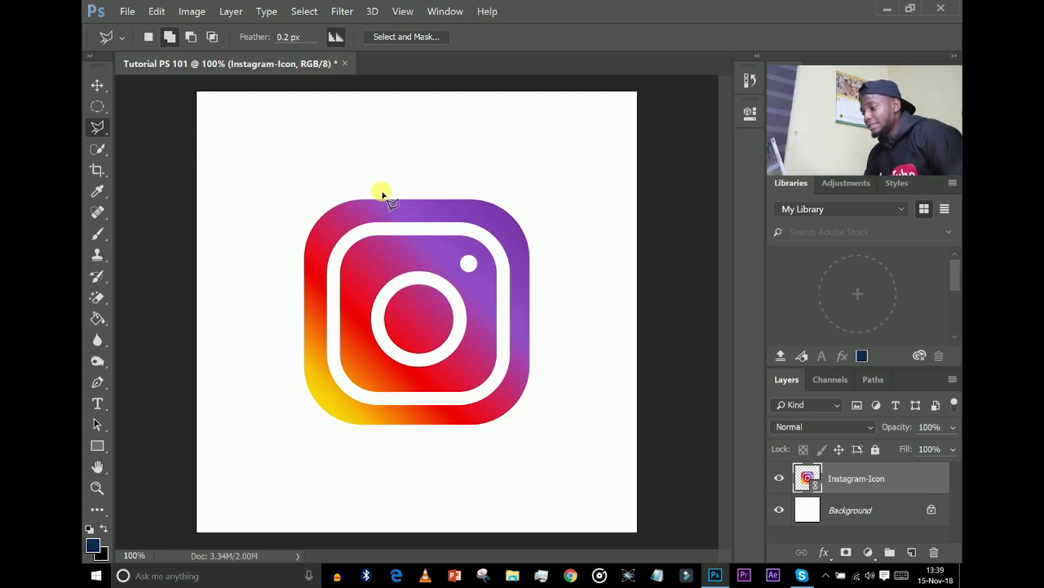
{"action": "left_click", "coordinate": [296, 124]}
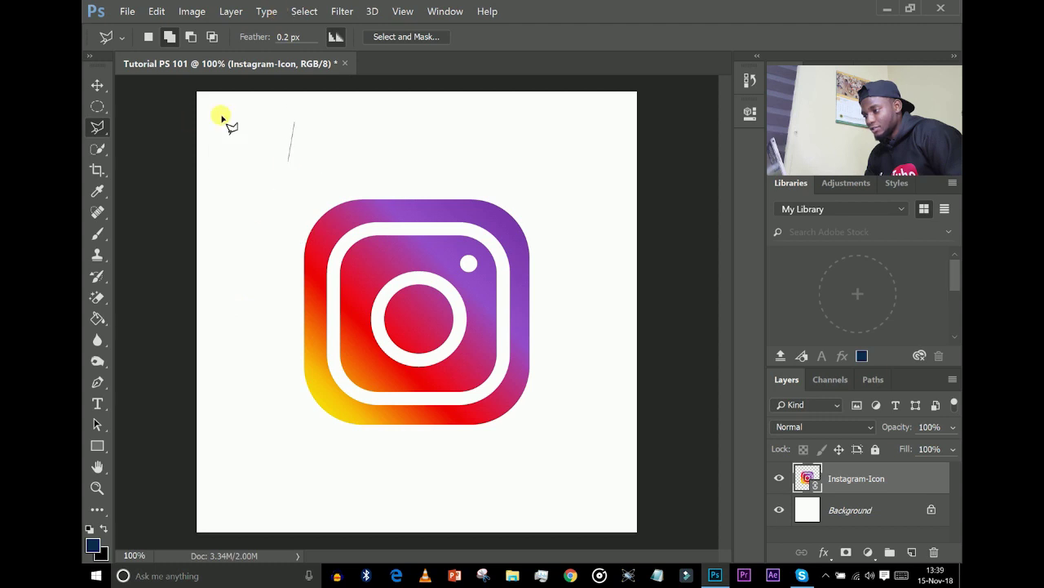
{"action": "left_click", "coordinate": [256, 251]}
{"action": "left_click", "coordinate": [304, 297]}
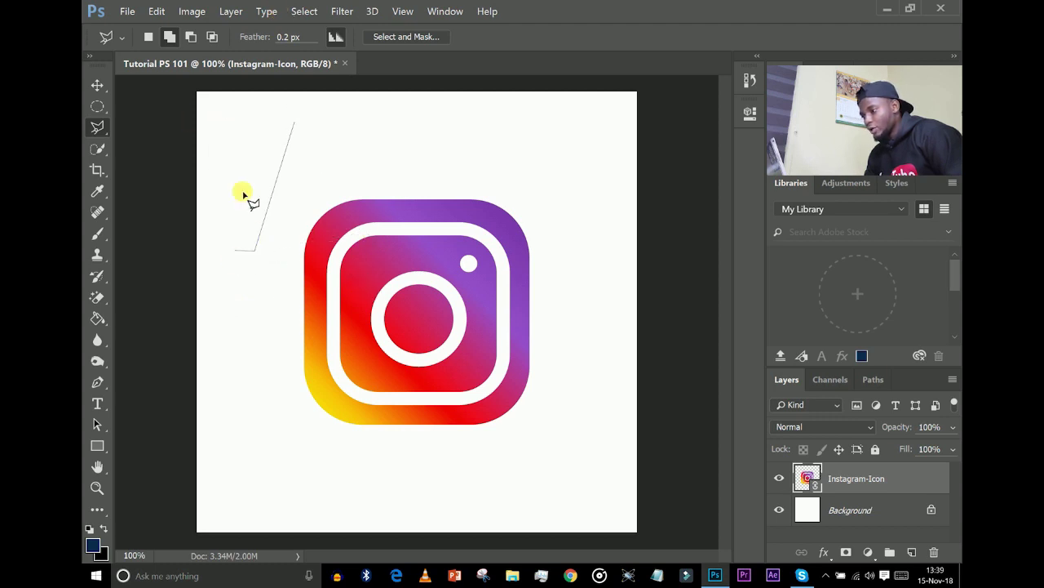
{"action": "left_click", "coordinate": [277, 344]}
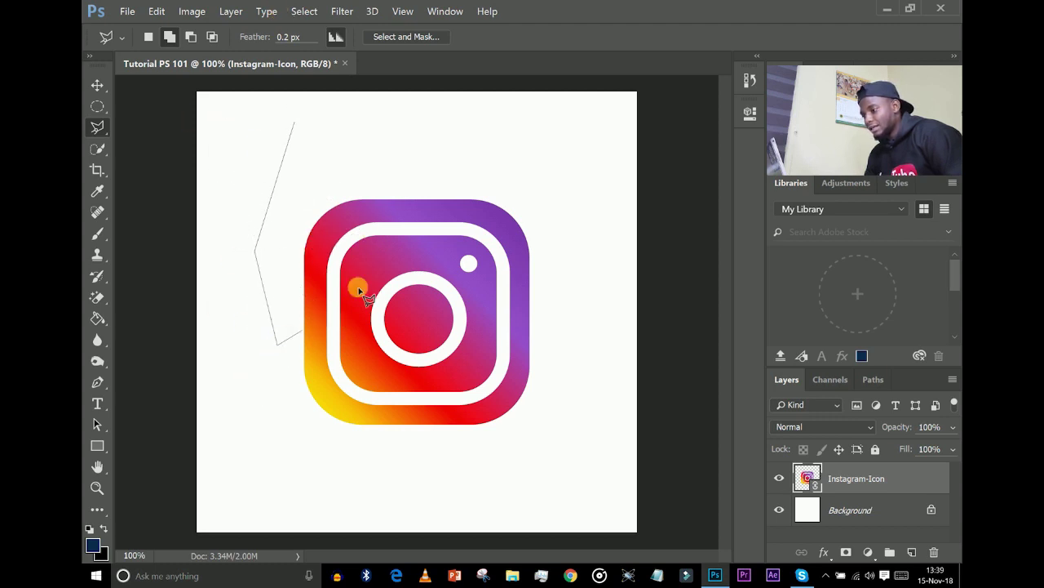
{"action": "left_click", "coordinate": [373, 242]}
{"action": "left_click", "coordinate": [441, 321]}
{"action": "left_click", "coordinate": [387, 477]}
{"action": "left_click", "coordinate": [494, 441]}
{"action": "left_click", "coordinate": [581, 214]}
{"action": "left_click", "coordinate": [463, 153]}
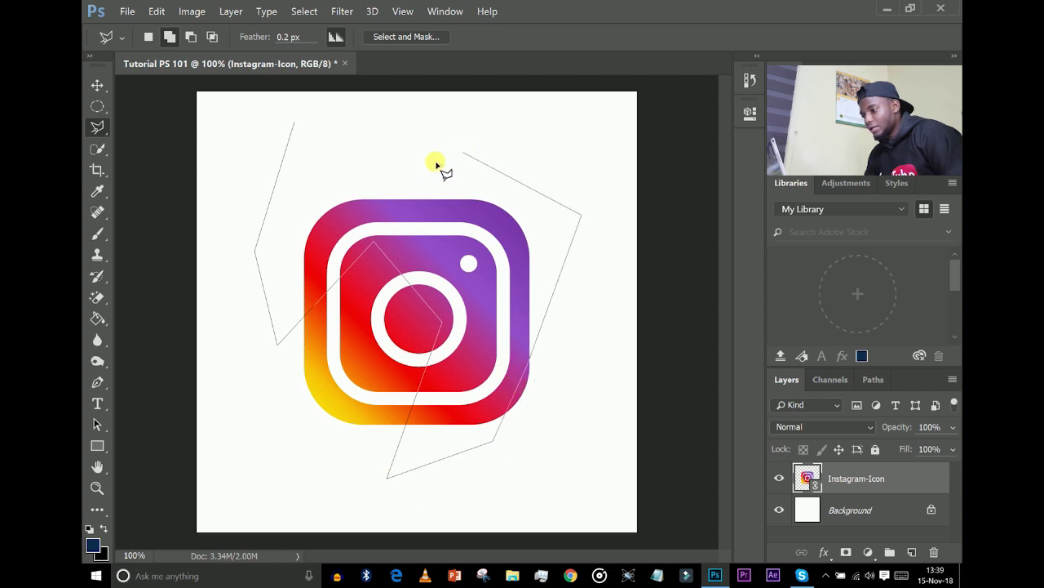
{"action": "left_click", "coordinate": [411, 173]}
{"action": "left_click", "coordinate": [383, 119]}
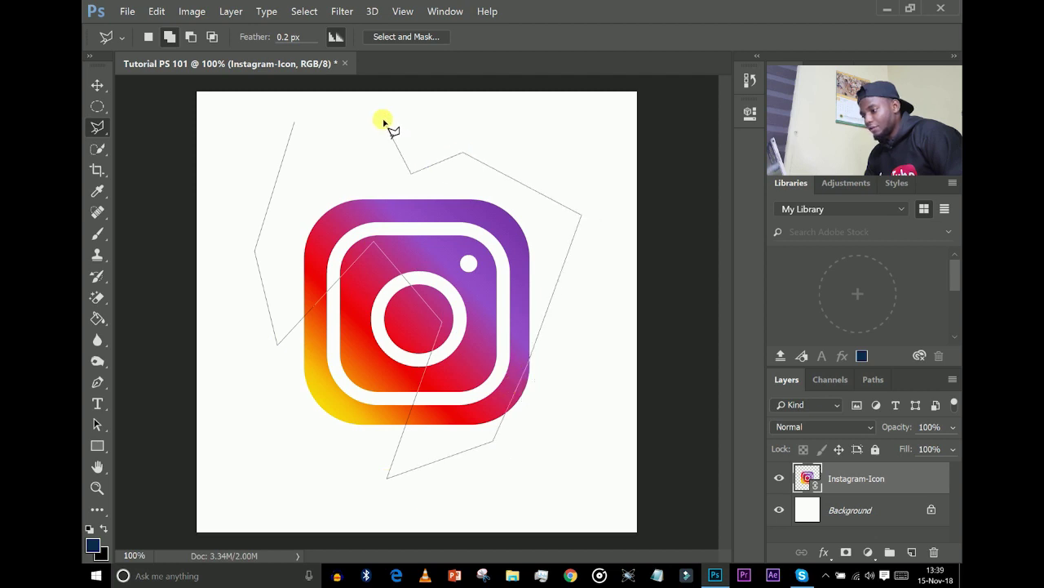
{"action": "left_click", "coordinate": [295, 123]}
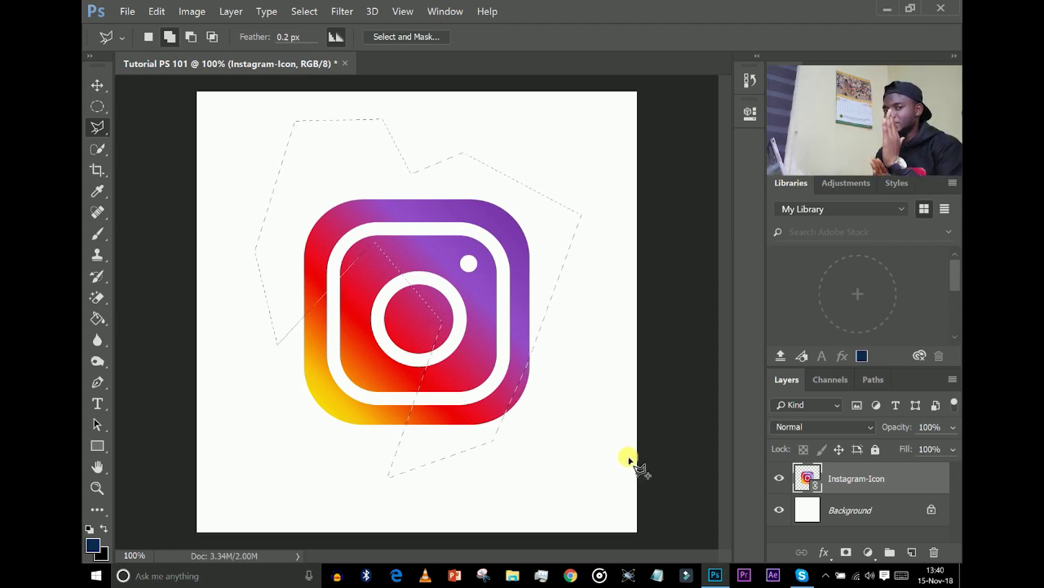
{"action": "key", "text": "ctrl+d"}
Step: Activate the Quick Selection tool and reduce its brush size to 49 px
{"action": "left_click", "coordinate": [98, 145]}
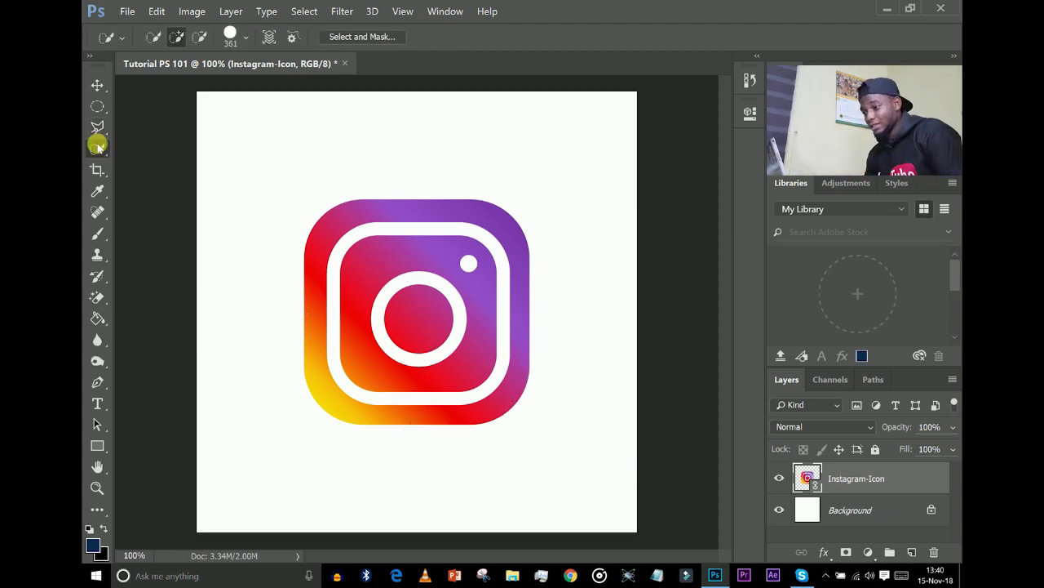
{"action": "right_click", "coordinate": [497, 333]}
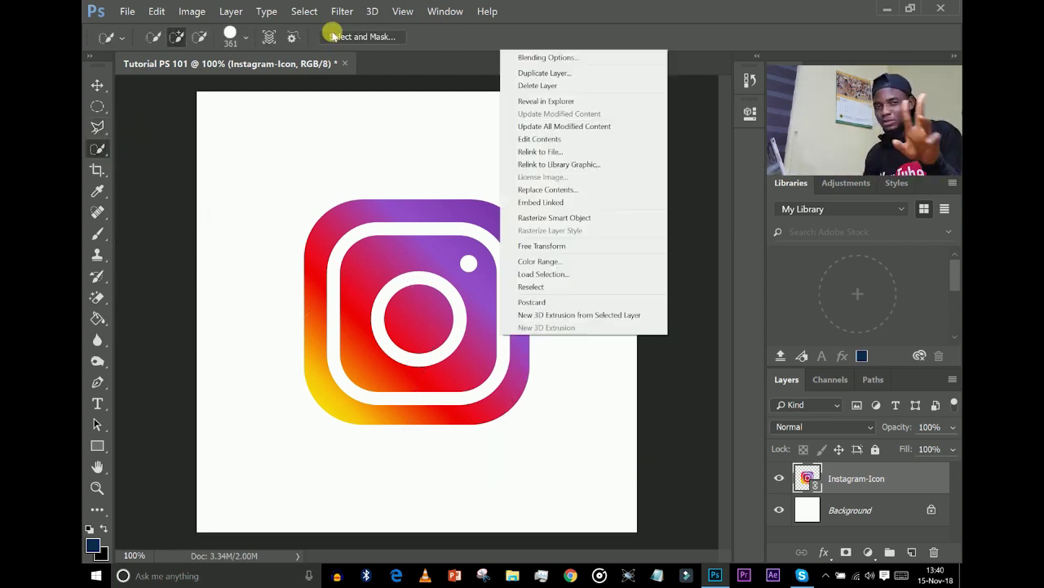
{"action": "left_click", "coordinate": [233, 34]}
{"action": "left_click", "coordinate": [246, 41]}
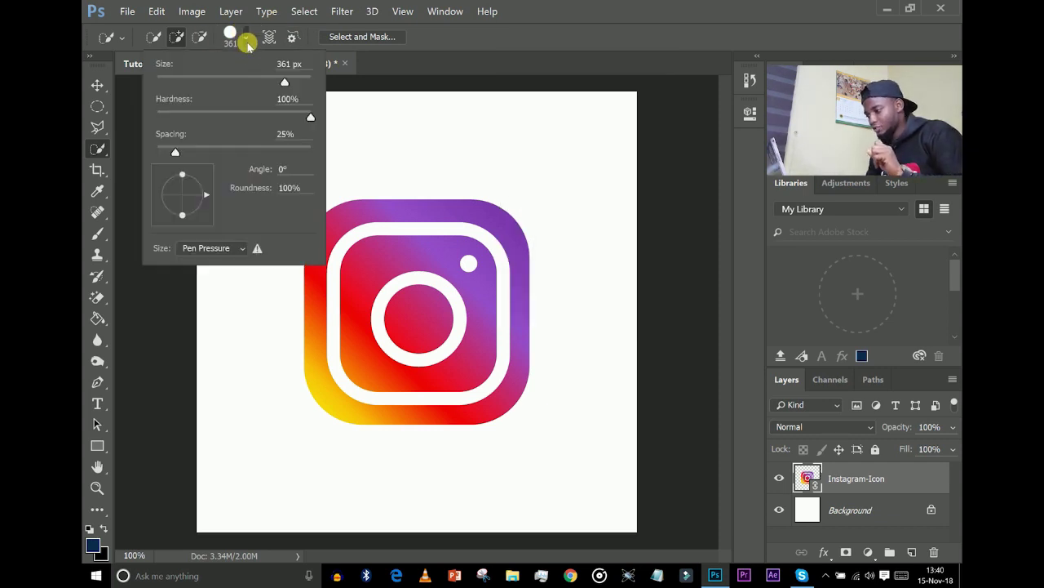
{"action": "left_click", "coordinate": [205, 82]}
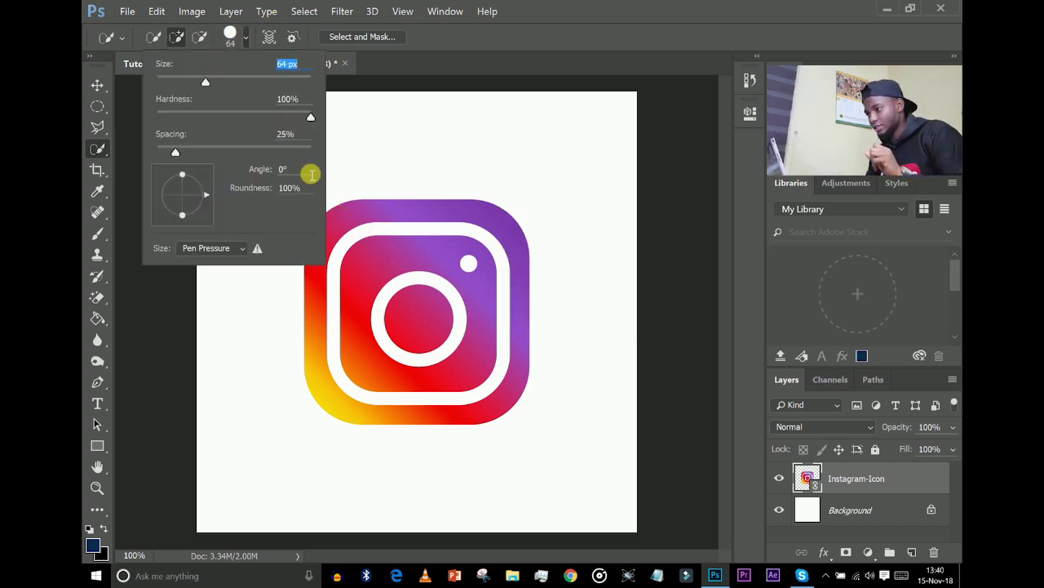
{"action": "left_click", "coordinate": [193, 79]}
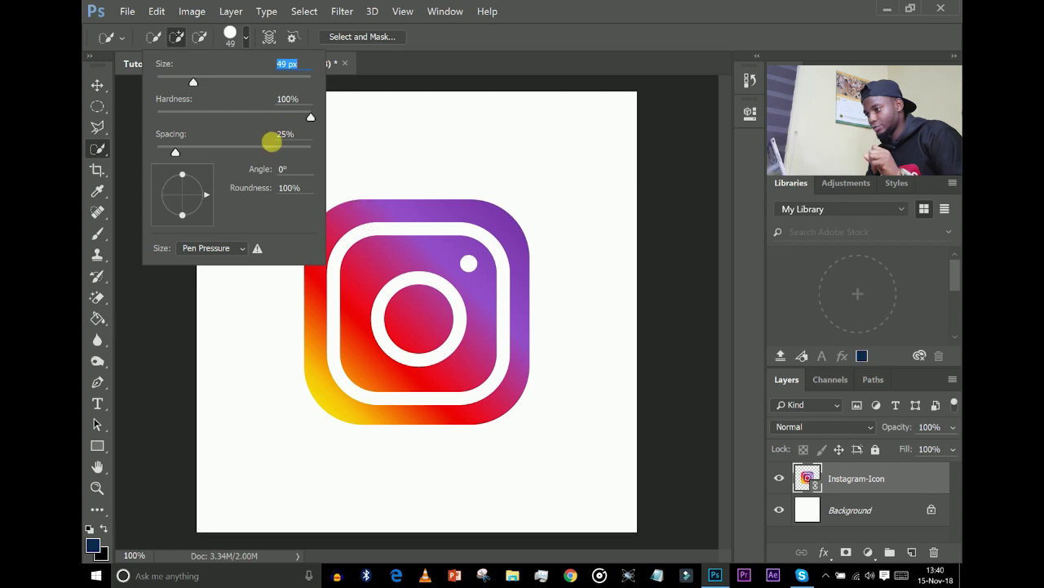
{"action": "left_click", "coordinate": [523, 3]}
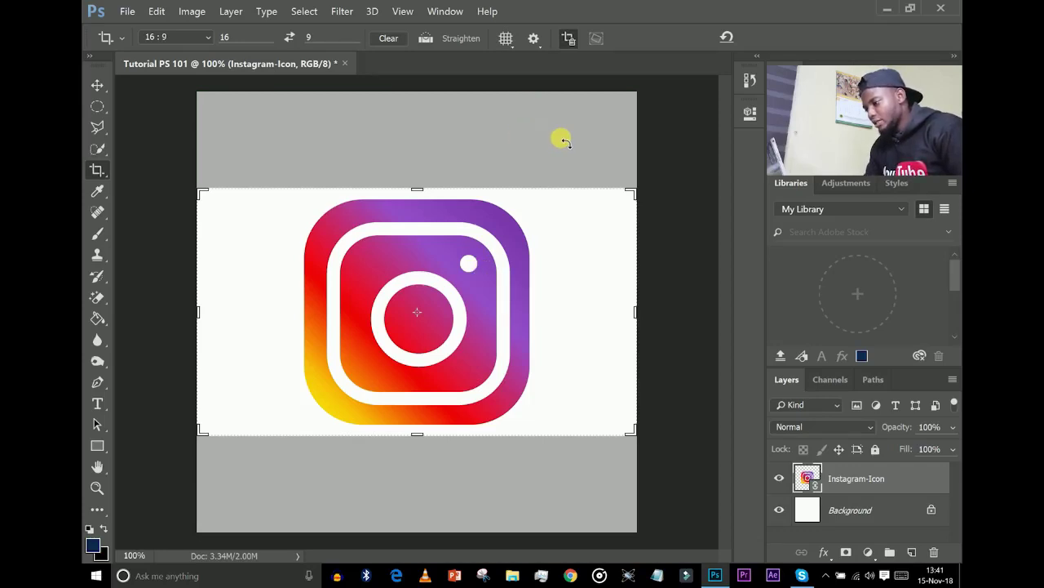
Step: Try the 1 : 1 (Square) crop ratio on the canvas and return the ratio to 16 : 9
{"action": "left_click", "coordinate": [177, 39]}
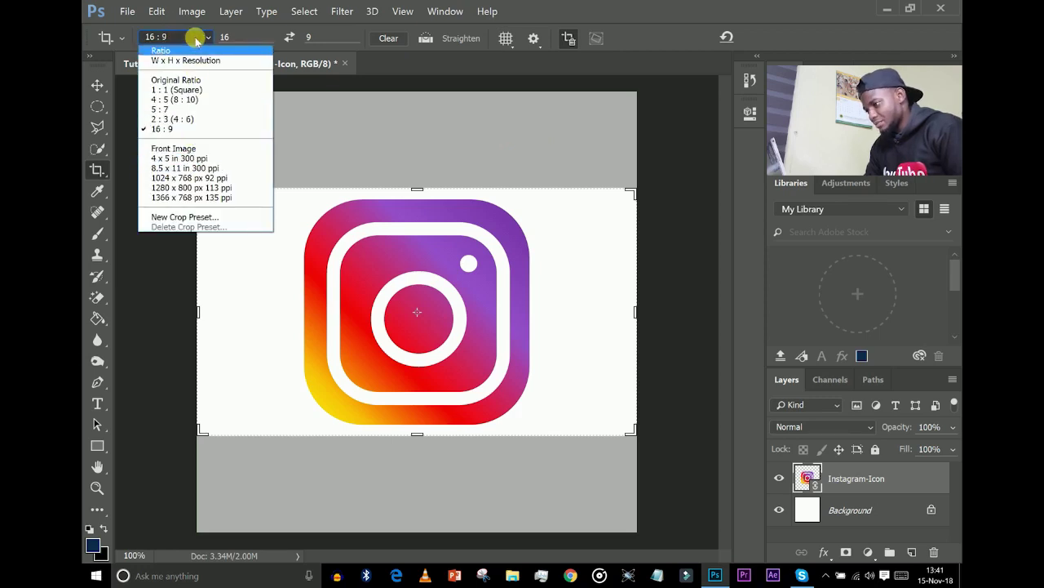
{"action": "left_click", "coordinate": [195, 38]}
{"action": "left_click", "coordinate": [196, 36]}
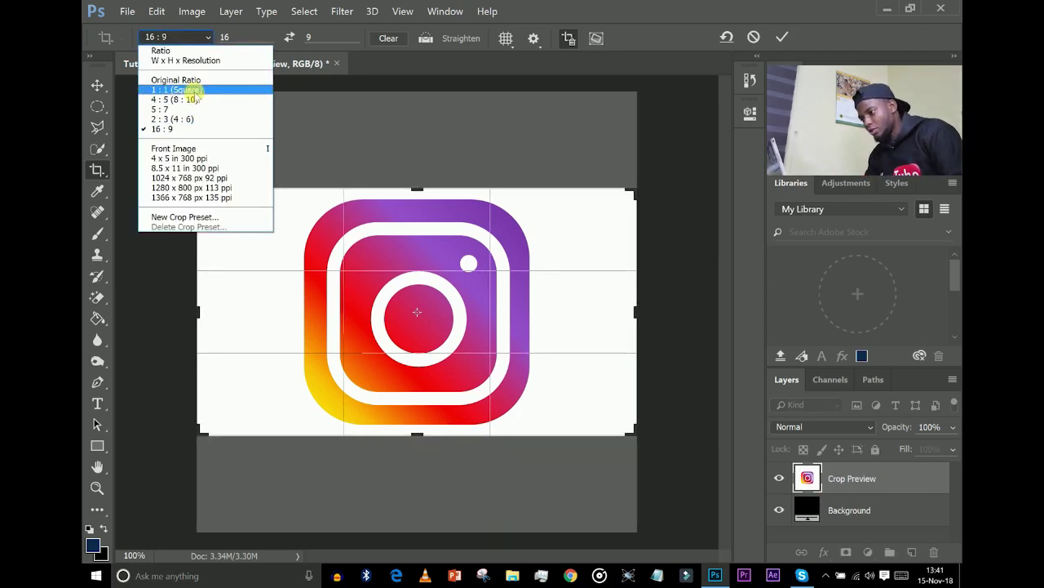
{"action": "left_click", "coordinate": [194, 91]}
{"action": "left_click", "coordinate": [182, 38]}
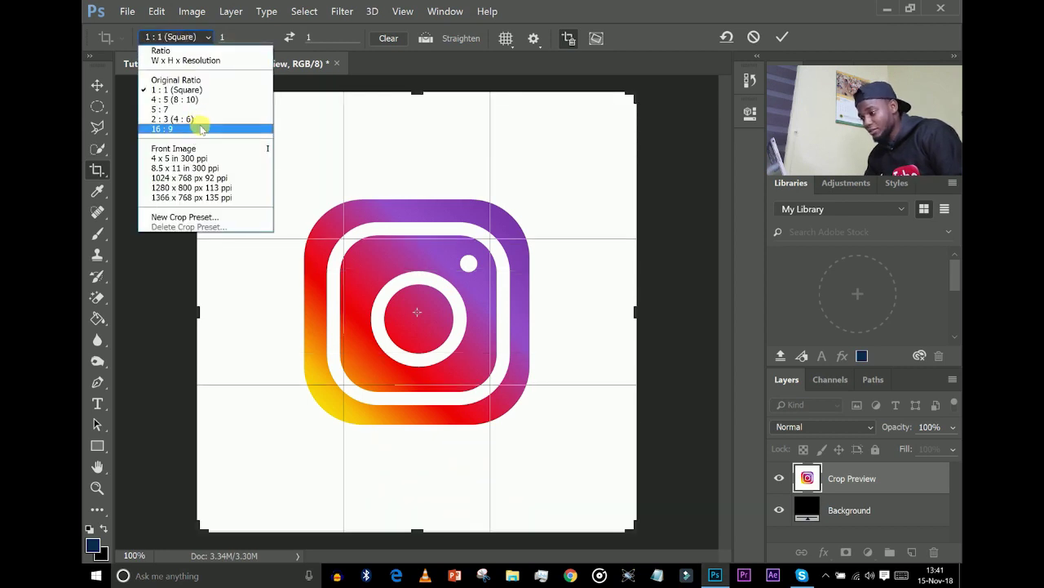
{"action": "left_click", "coordinate": [202, 129]}
Step: Shrink the 16 : 9 crop frame around the icon, shift the image inside it, apply the crop and undo it
{"action": "left_click_drag", "start_coordinate": [199, 195], "coordinate": [243, 213]}
{"action": "left_click_drag", "start_coordinate": [308, 243], "coordinate": [341, 257]}
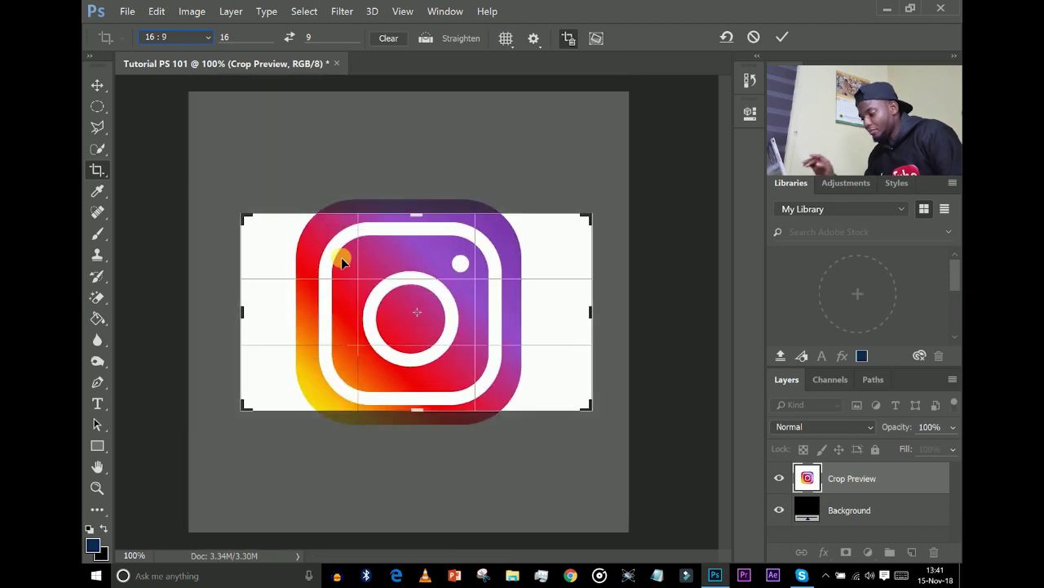
{"action": "key", "text": "Return"}
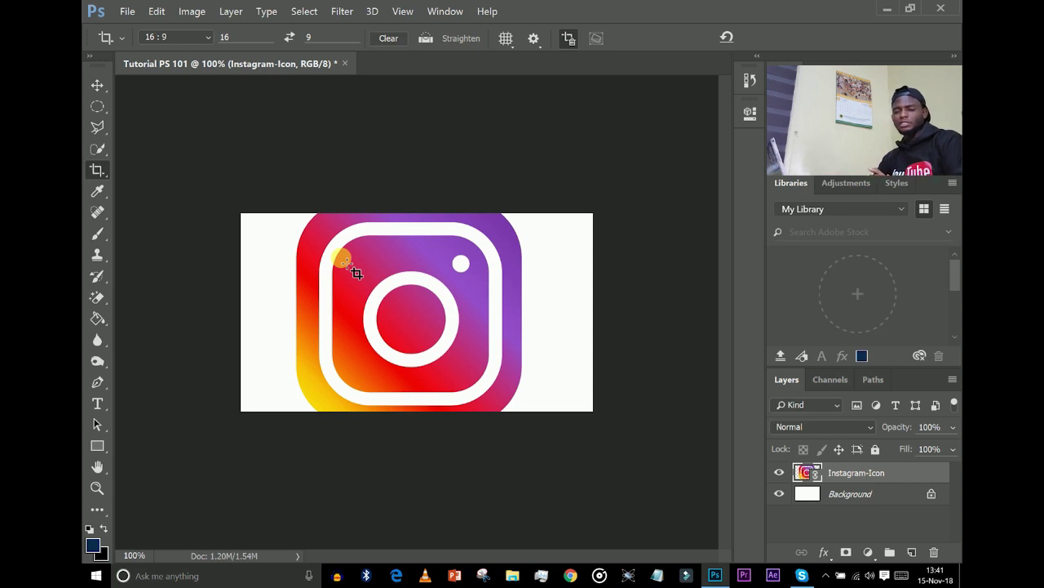
{"action": "key", "text": "ctrl+z"}
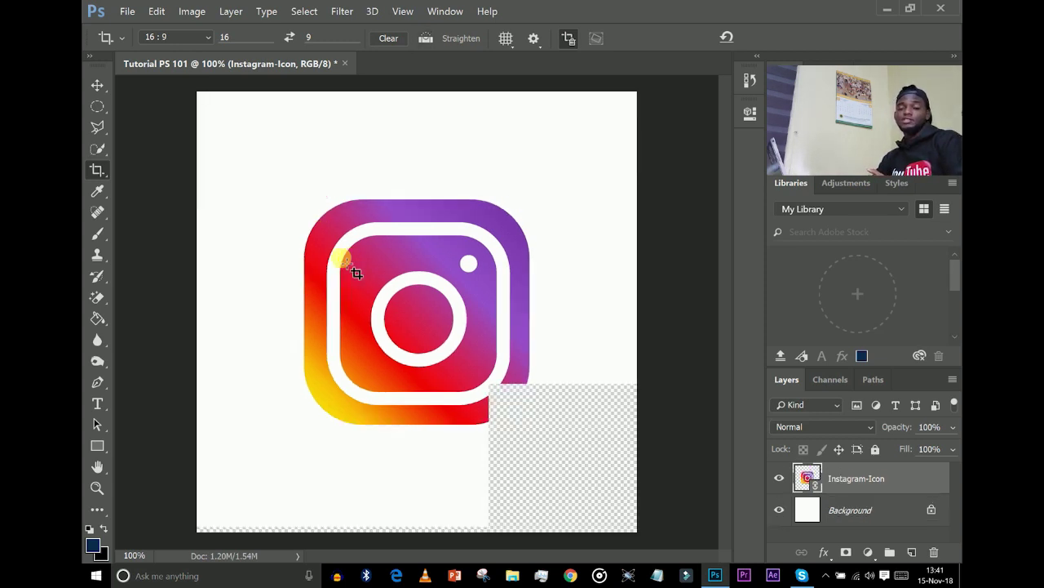
Step: Sample purple, red and yellow in turn from the Instagram icon as the foreground colour with the Eyedropper tool
{"action": "left_click", "coordinate": [105, 190]}
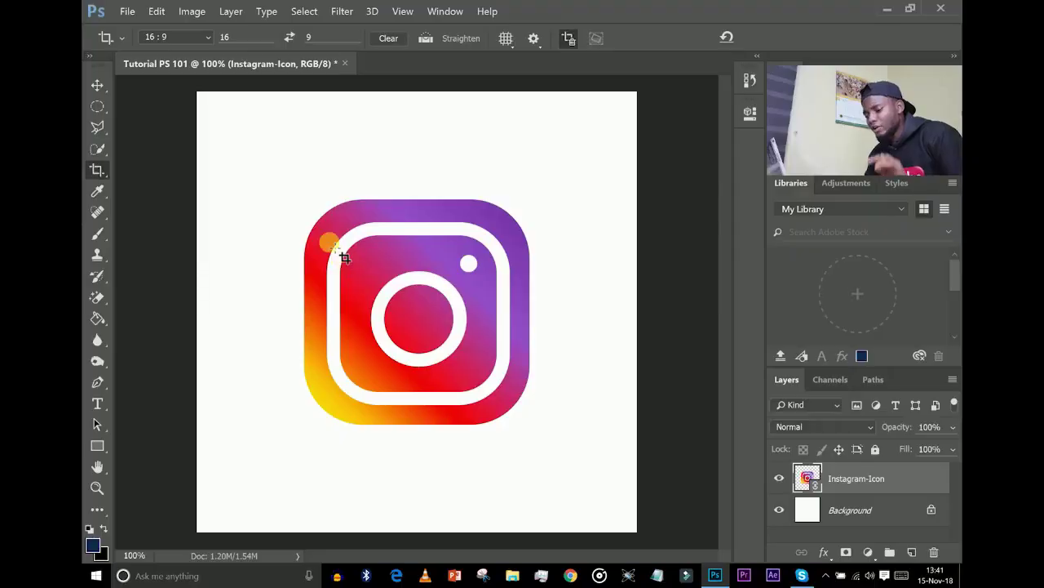
{"action": "left_click", "coordinate": [105, 188]}
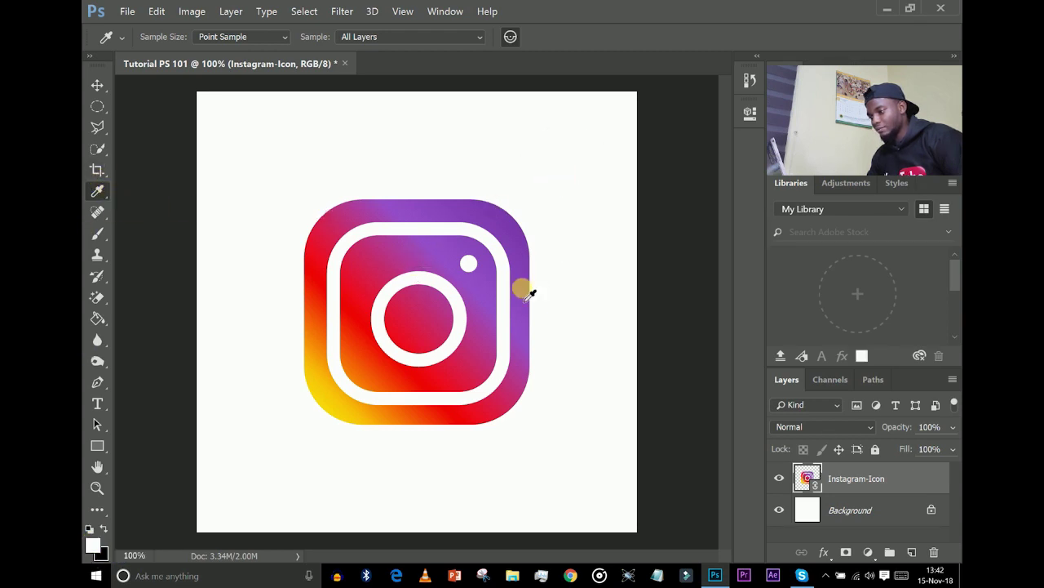
{"action": "left_click", "coordinate": [507, 227]}
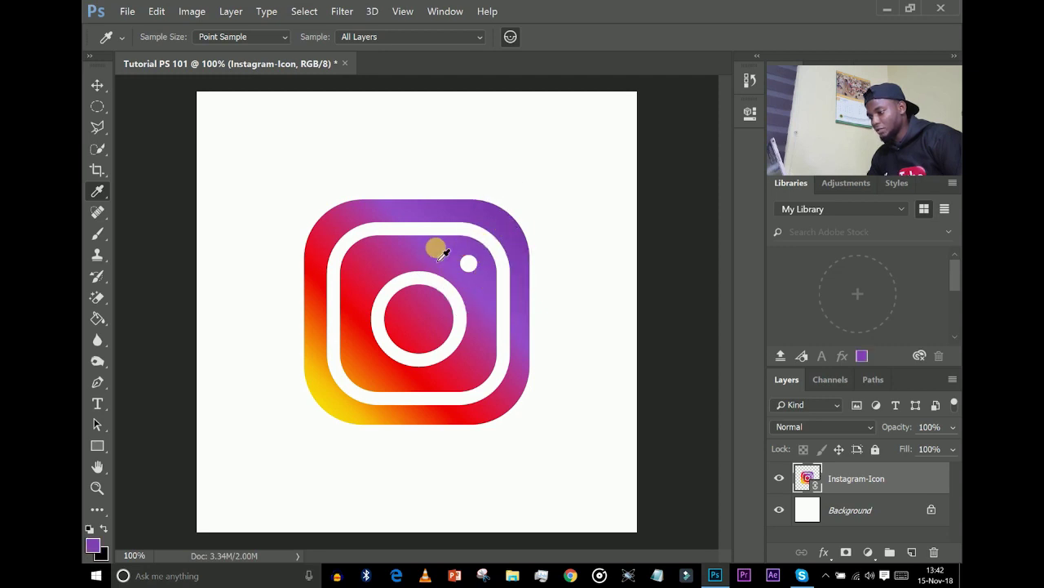
{"action": "left_click", "coordinate": [338, 272]}
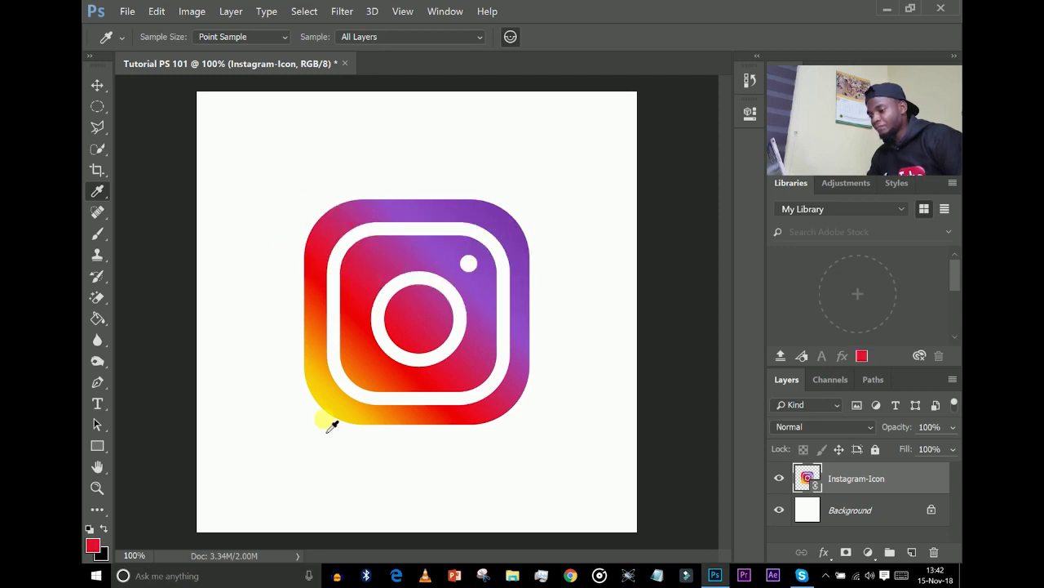
{"action": "left_click", "coordinate": [330, 389]}
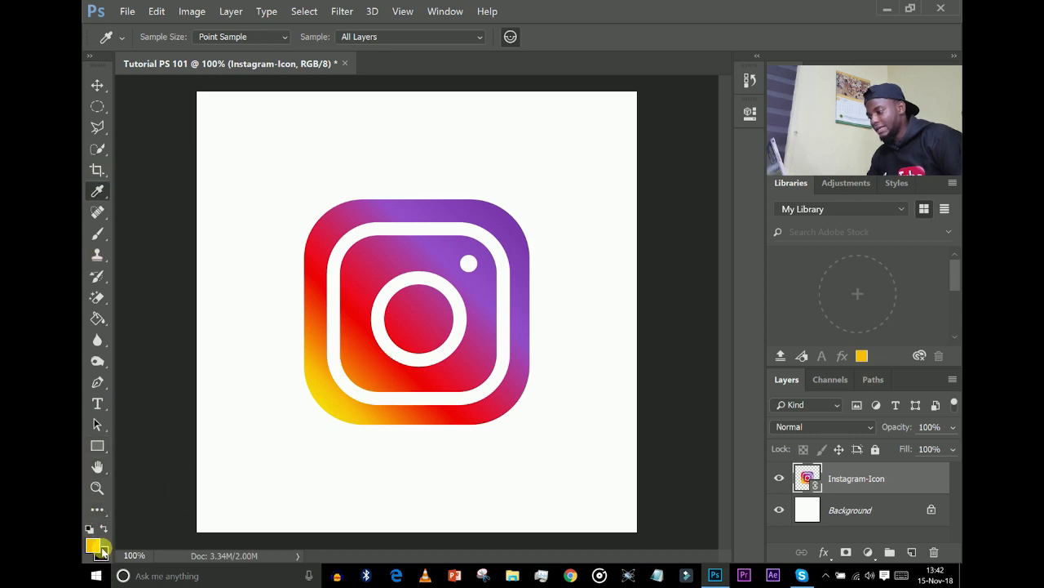
Step: Set the foreground colour to the red f00c1f by sampling the icon's inner area from the Color Picker
{"action": "left_click", "coordinate": [94, 545]}
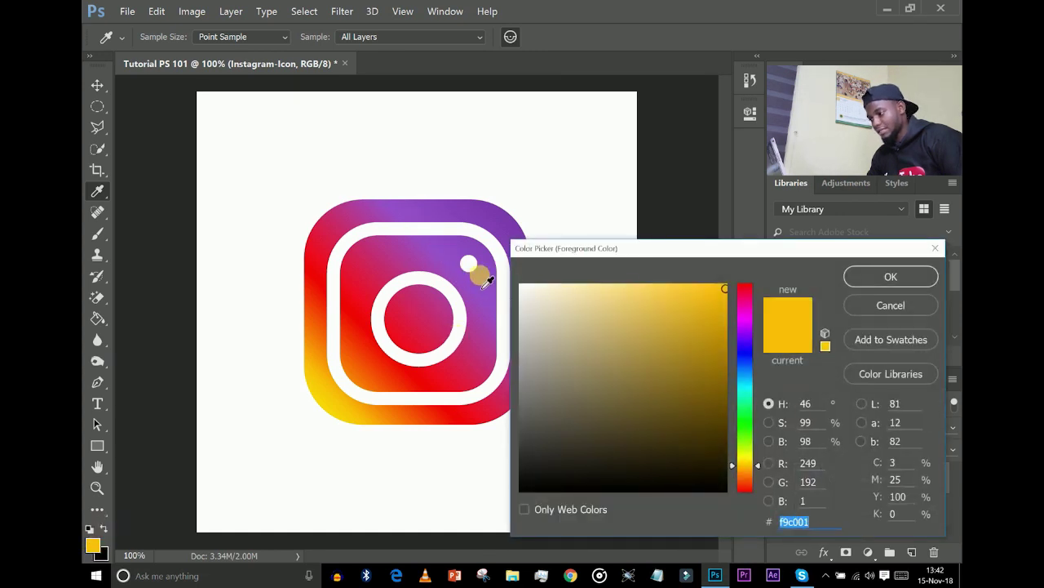
{"action": "left_click", "coordinate": [358, 300]}
{"action": "left_click", "coordinate": [374, 293]}
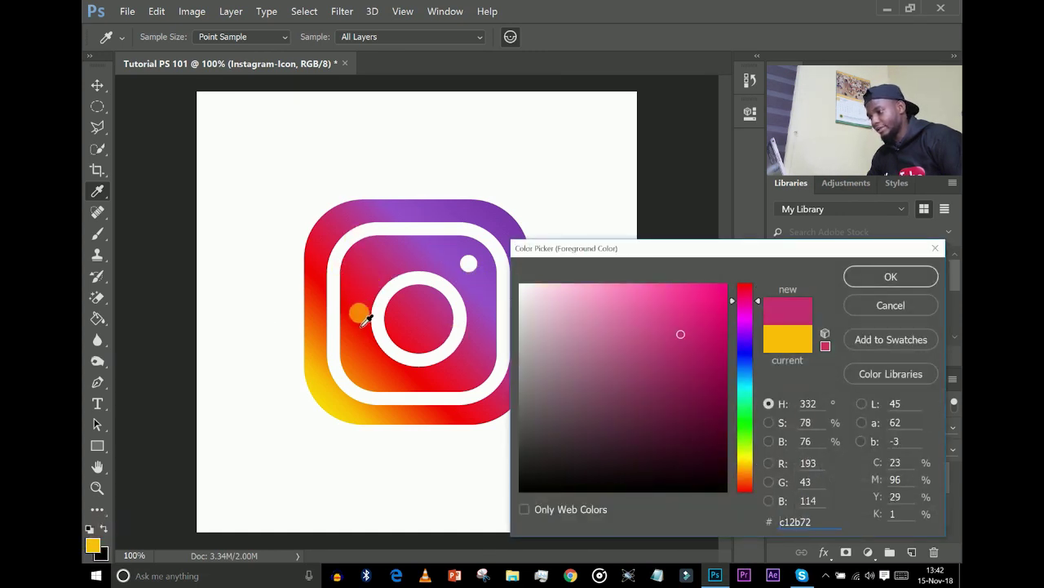
{"action": "left_click", "coordinate": [371, 303]}
{"action": "left_click", "coordinate": [359, 283]}
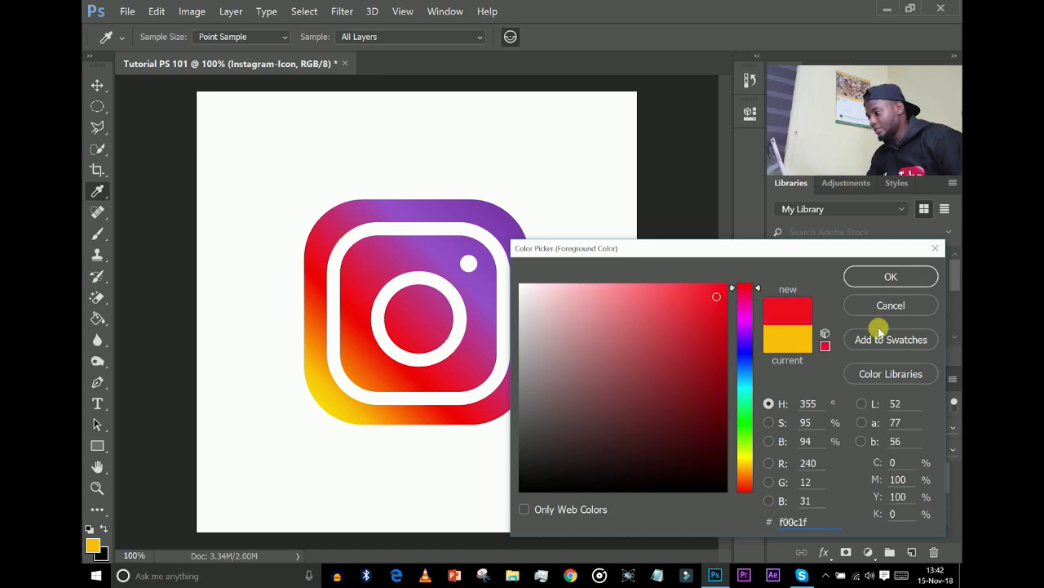
{"action": "left_click", "coordinate": [885, 275]}
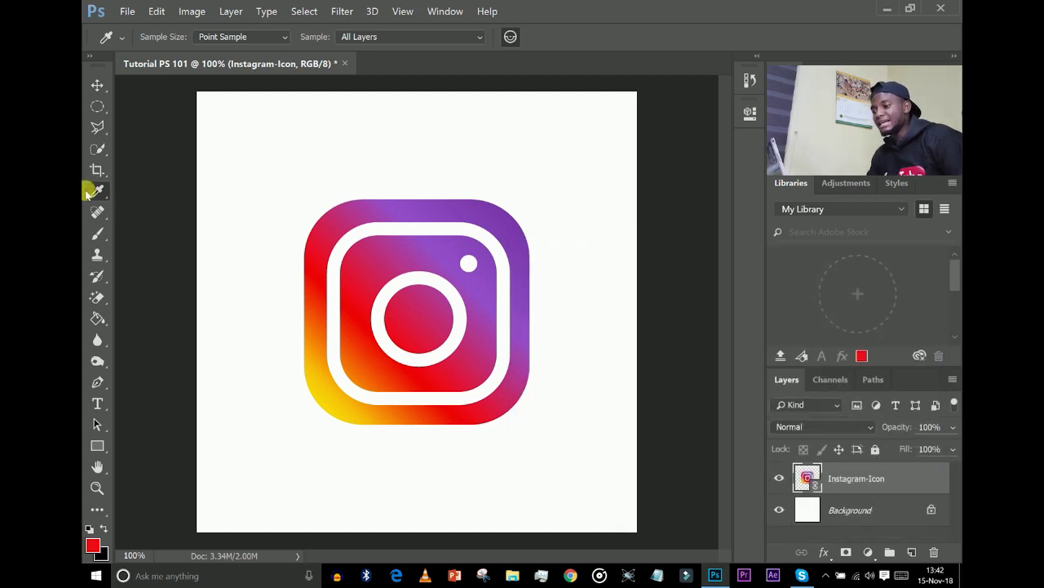
Step: Activate the Brush tool and rasterize the Instagram-Icon smart object for painting
{"action": "left_click", "coordinate": [101, 212]}
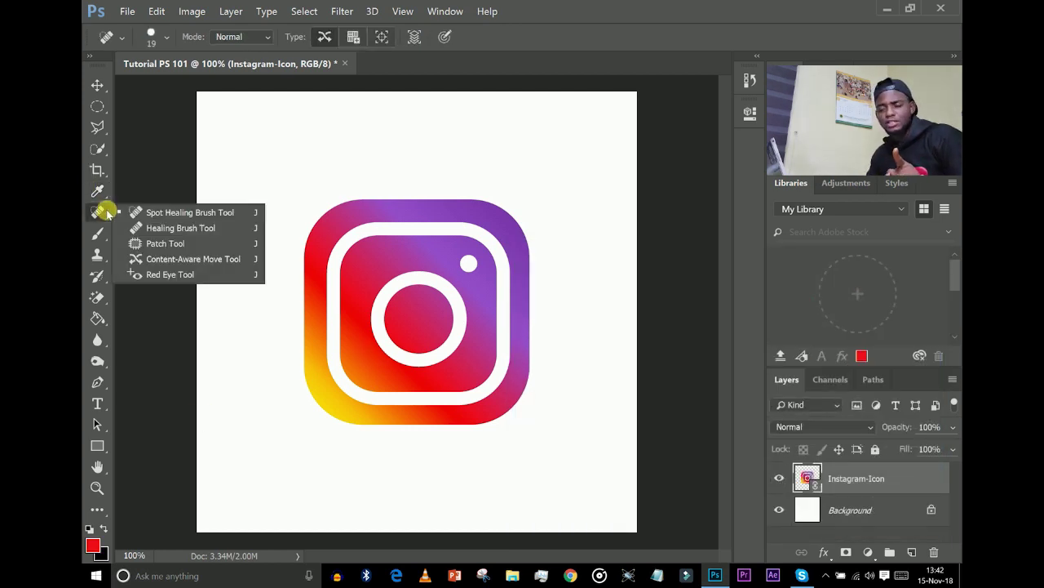
{"action": "left_click", "coordinate": [99, 243]}
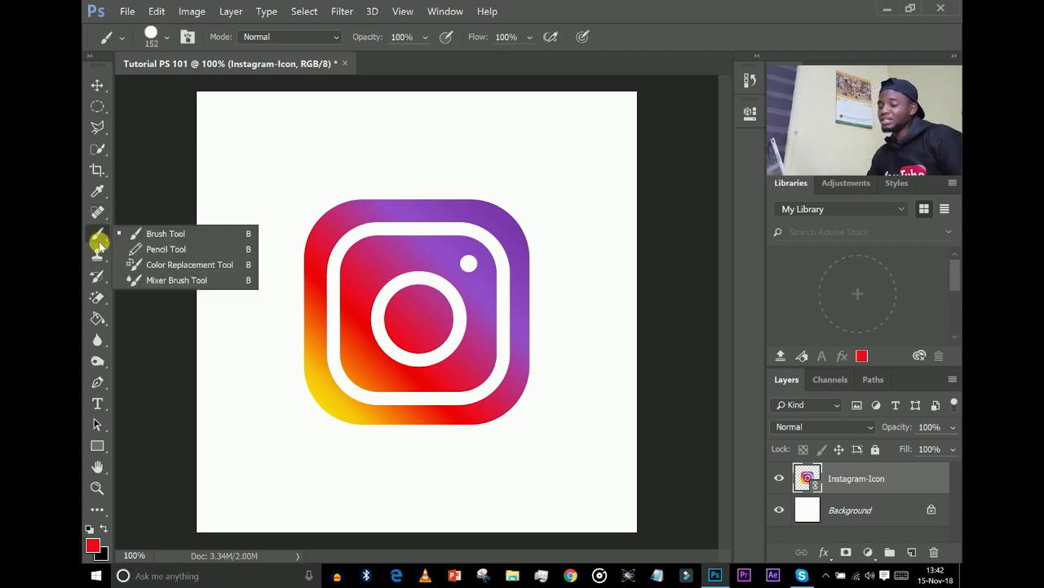
{"action": "left_click", "coordinate": [99, 242]}
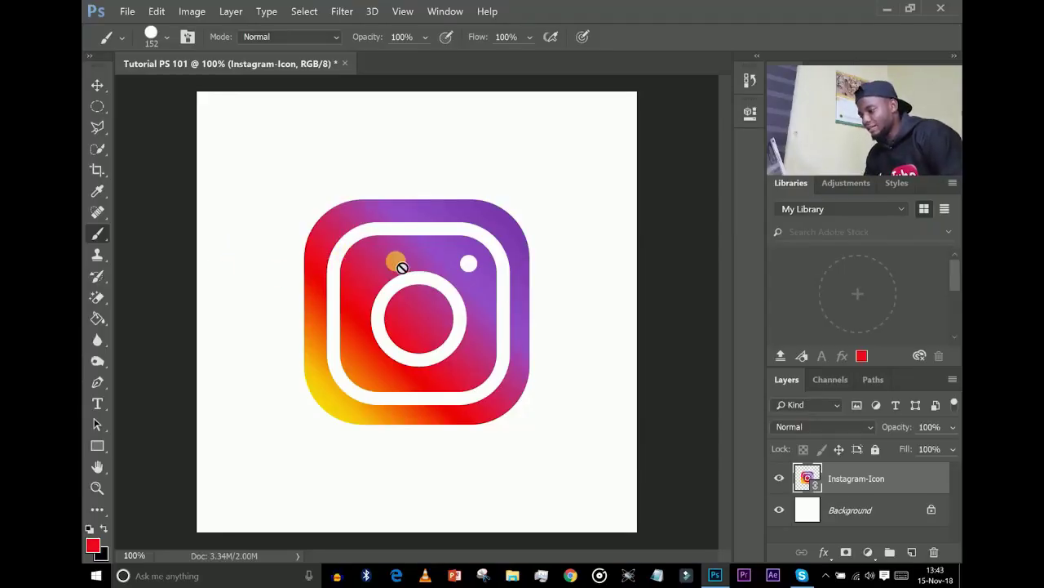
{"action": "left_click", "coordinate": [403, 268]}
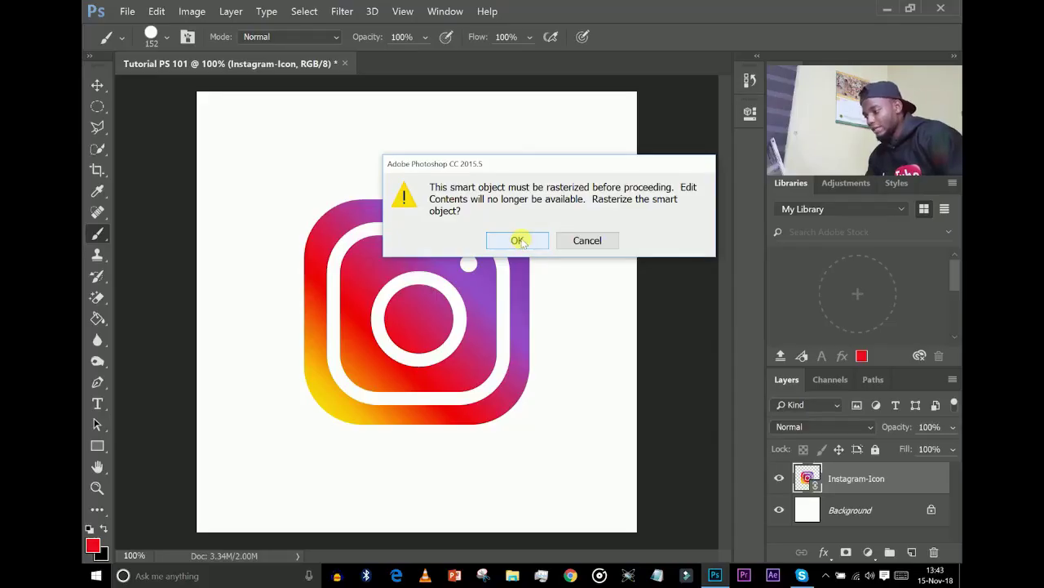
{"action": "left_click", "coordinate": [519, 241]}
Step: Paint a long freehand red stroke across the icon and canvas with the 152 px brush, and undo it
{"action": "mouse_move", "coordinate": [466, 275]}
{"action": "left_mouse_down"}
{"action": "mouse_move", "coordinate": [286, 233]}
{"action": "mouse_move", "coordinate": [368, 466]}
{"action": "mouse_move", "coordinate": [722, 147]}
{"action": "mouse_move", "coordinate": [734, 160]}
{"action": "left_mouse_up"}
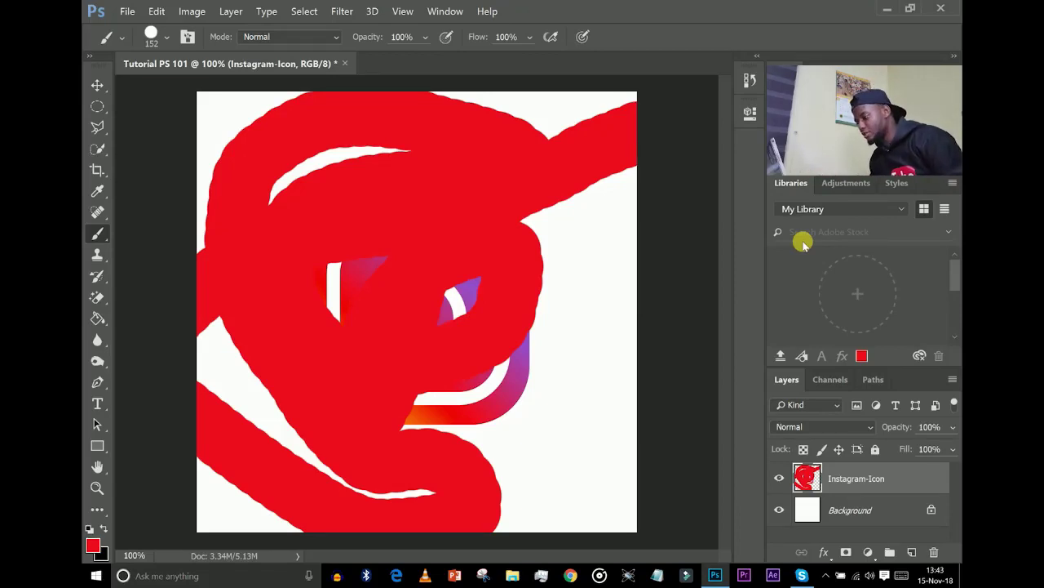
{"action": "key", "text": "ctrl+z"}
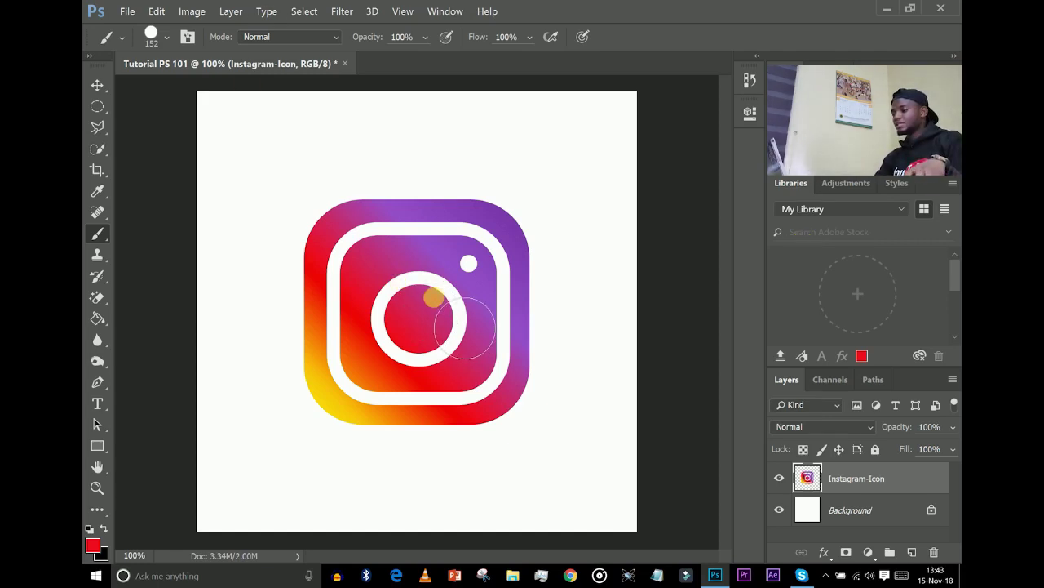
Step: With a 37 px red brush, paint a soft stroke at 0% hardness and a hard-edged diagonal stroke at 99% hardness across the icon
{"action": "right_click", "coordinate": [434, 299]}
{"action": "left_click_drag", "start_coordinate": [561, 334], "coordinate": [535, 352]}
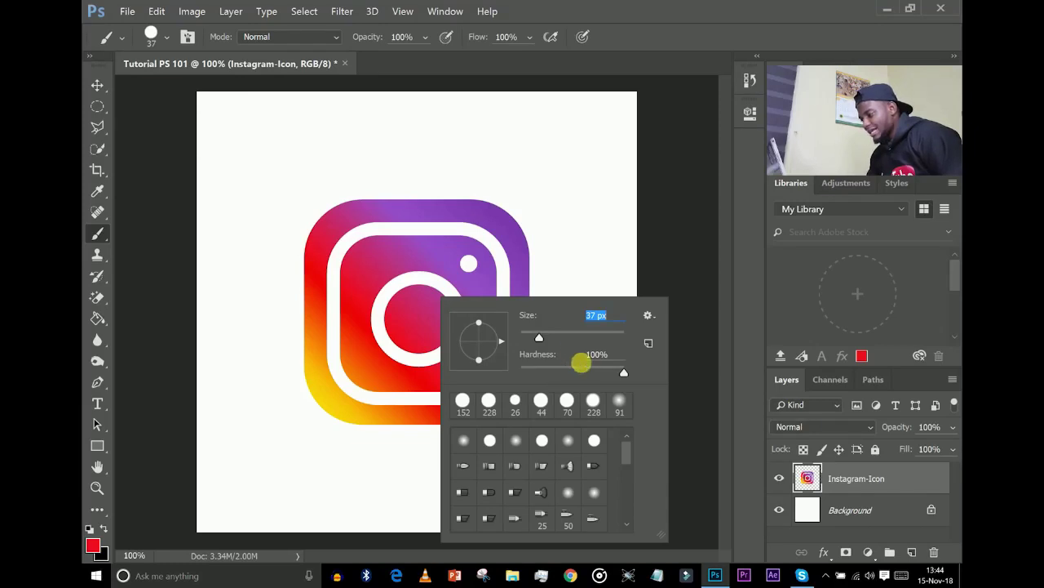
{"action": "left_click_drag", "start_coordinate": [607, 369], "coordinate": [461, 355]}
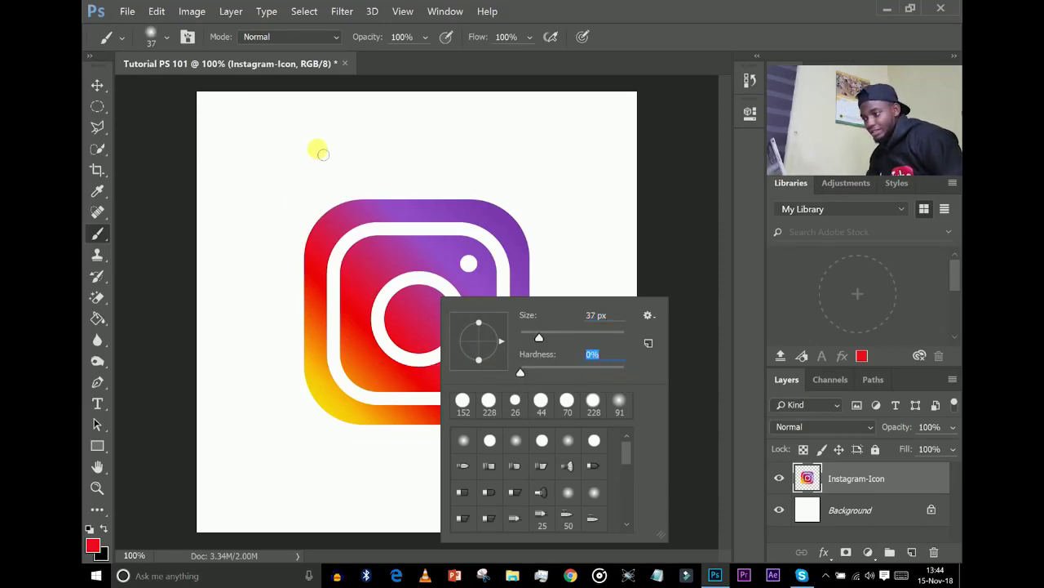
{"action": "mouse_move", "coordinate": [317, 147]}
{"action": "left_mouse_down"}
{"action": "mouse_move", "coordinate": [262, 321]}
{"action": "mouse_move", "coordinate": [403, 185]}
{"action": "mouse_move", "coordinate": [506, 173]}
{"action": "left_mouse_up"}
{"action": "right_click", "coordinate": [538, 364]}
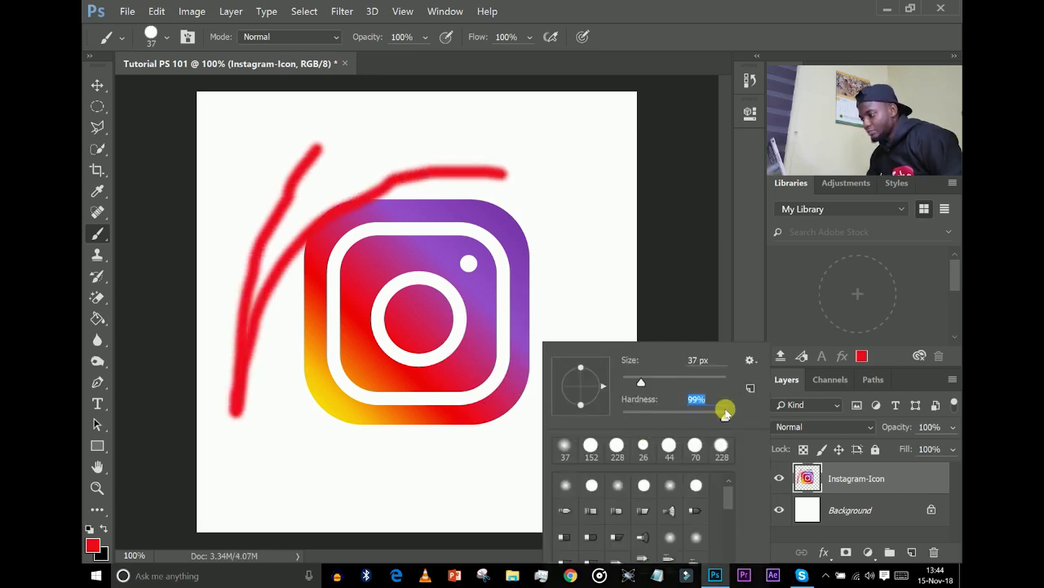
{"action": "mouse_move", "coordinate": [603, 186]}
{"action": "left_mouse_down"}
{"action": "mouse_move", "coordinate": [446, 410]}
{"action": "mouse_move", "coordinate": [365, 480]}
{"action": "left_mouse_up"}
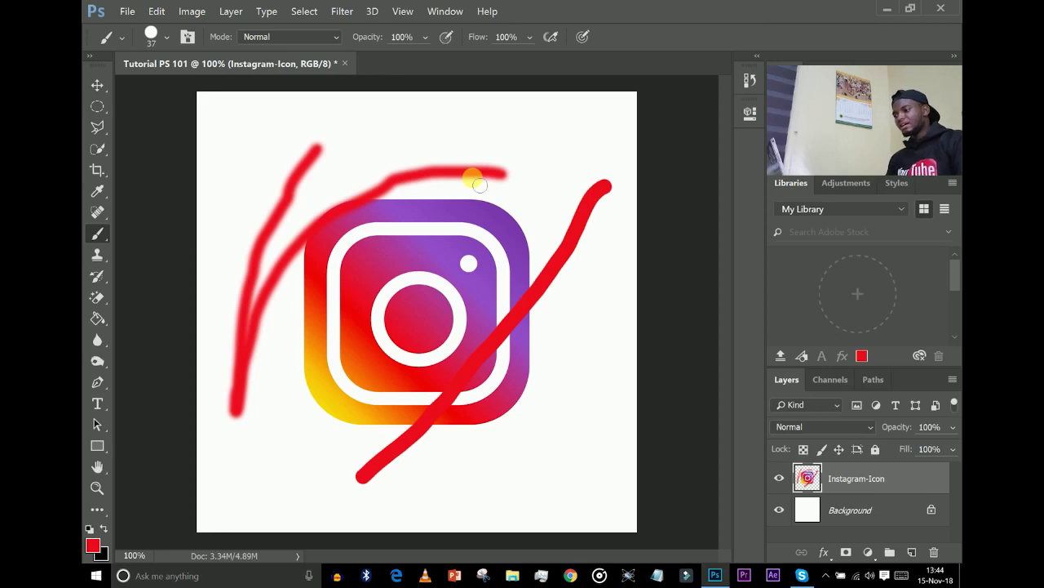
Step: Undo and redo the red strokes repeatedly, then step back through the history until both strokes are removed
{"action": "key", "text": "ctrl+z"}
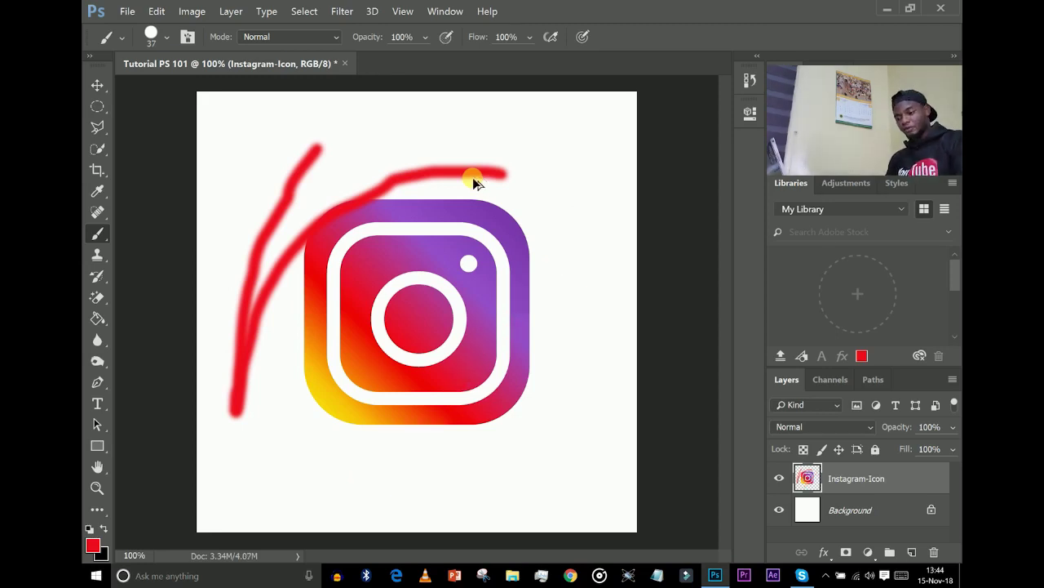
{"action": "key", "text": "ctrl+z"}
{"action": "key", "text": "ctrl+shift+z"}
{"action": "key", "text": "ctrl+shift+z"}
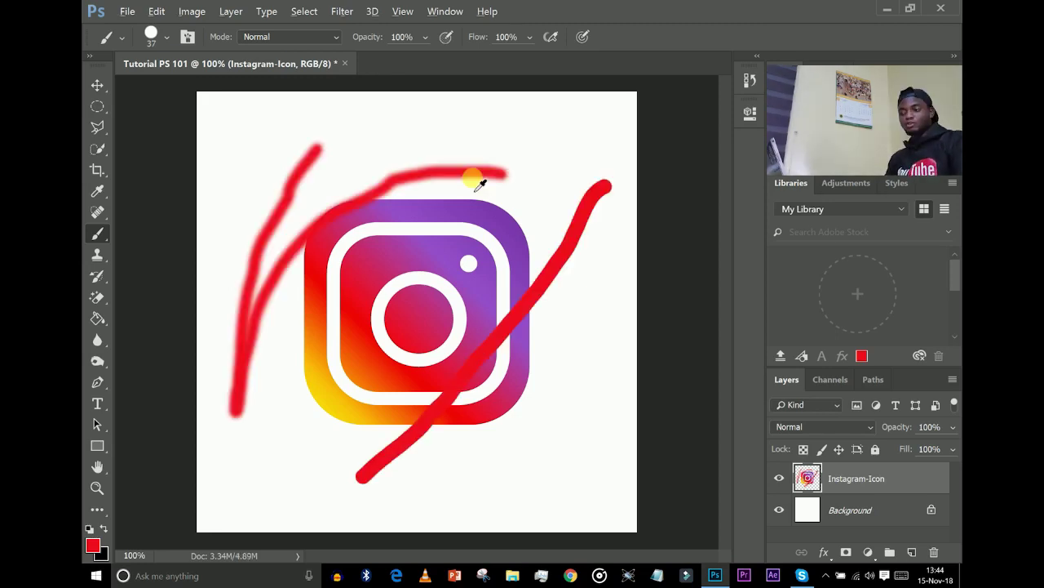
{"action": "key", "text": "ctrl+z"}
{"action": "key", "text": "ctrl+z"}
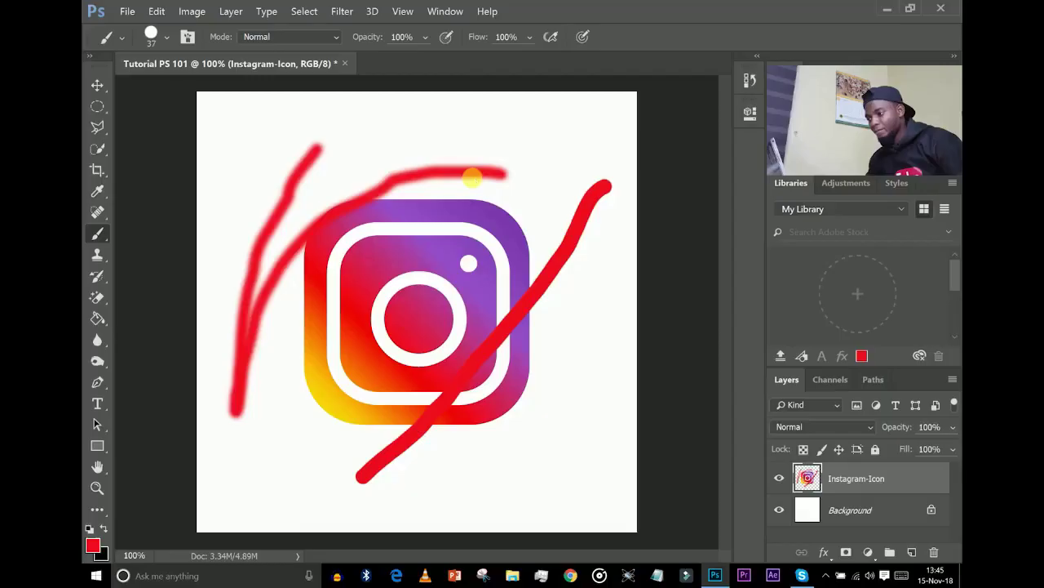
{"action": "key", "text": "ctrl+z"}
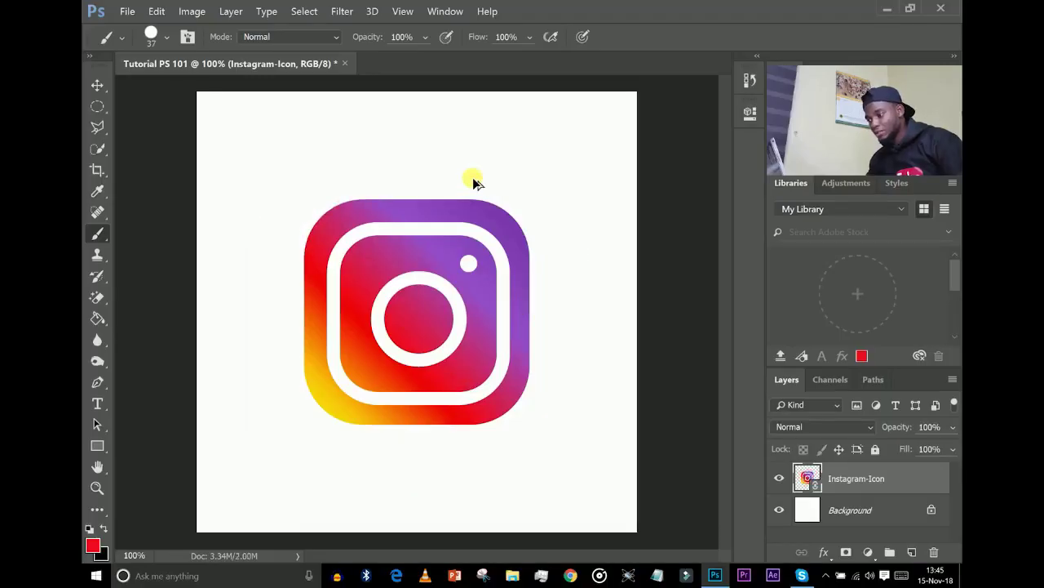
{"action": "key", "text": "ctrl+z"}
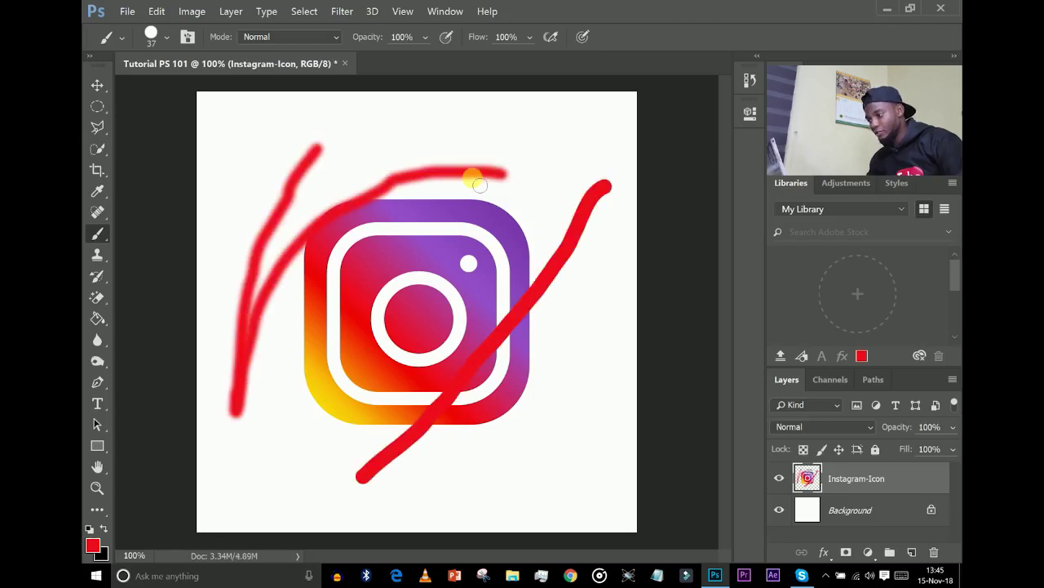
{"action": "key", "text": "ctrl+alt+z"}
{"action": "key", "text": "ctrl+alt+z"}
{"action": "key", "text": "ctrl+alt+z"}
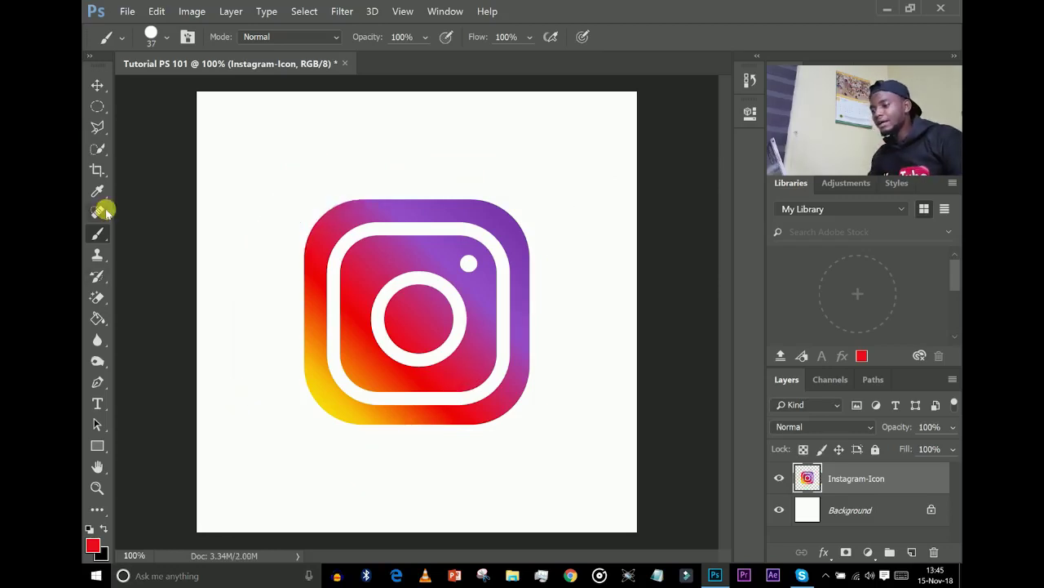
Step: Sample the icon's upper part with the Clone Stamp tool, paint a copy in the canvas's upper-right corner, and undo it
{"action": "left_click", "coordinate": [98, 261]}
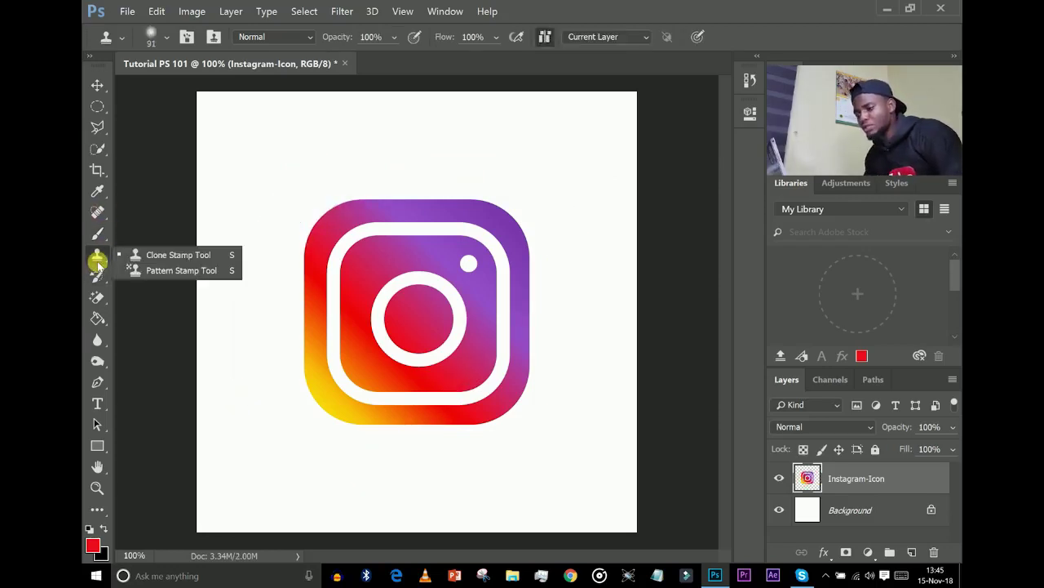
{"action": "left_click", "coordinate": [100, 261]}
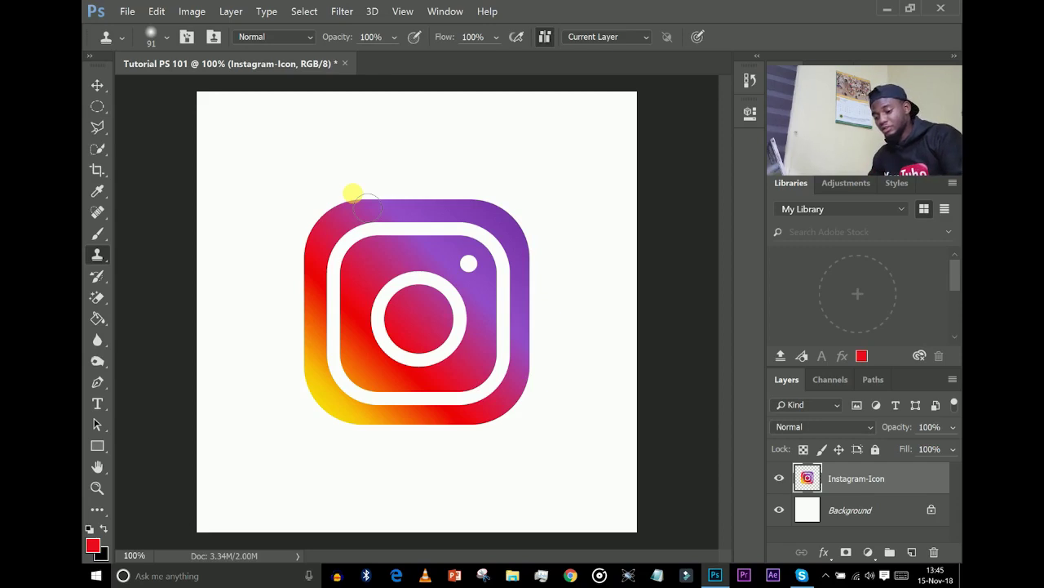
{"action": "left_click", "coordinate": [425, 256], "text": "alt"}
{"action": "mouse_move", "coordinate": [597, 122]}
{"action": "left_mouse_down"}
{"action": "mouse_move", "coordinate": [583, 130]}
{"action": "mouse_move", "coordinate": [607, 155]}
{"action": "left_mouse_up"}
{"action": "mouse_move", "coordinate": [708, 173]}
{"action": "left_mouse_down"}
{"action": "mouse_move", "coordinate": [448, 259]}
{"action": "mouse_move", "coordinate": [445, 205]}
{"action": "mouse_move", "coordinate": [590, 197]}
{"action": "mouse_move", "coordinate": [601, 241]}
{"action": "mouse_move", "coordinate": [604, 278]}
{"action": "left_mouse_up"}
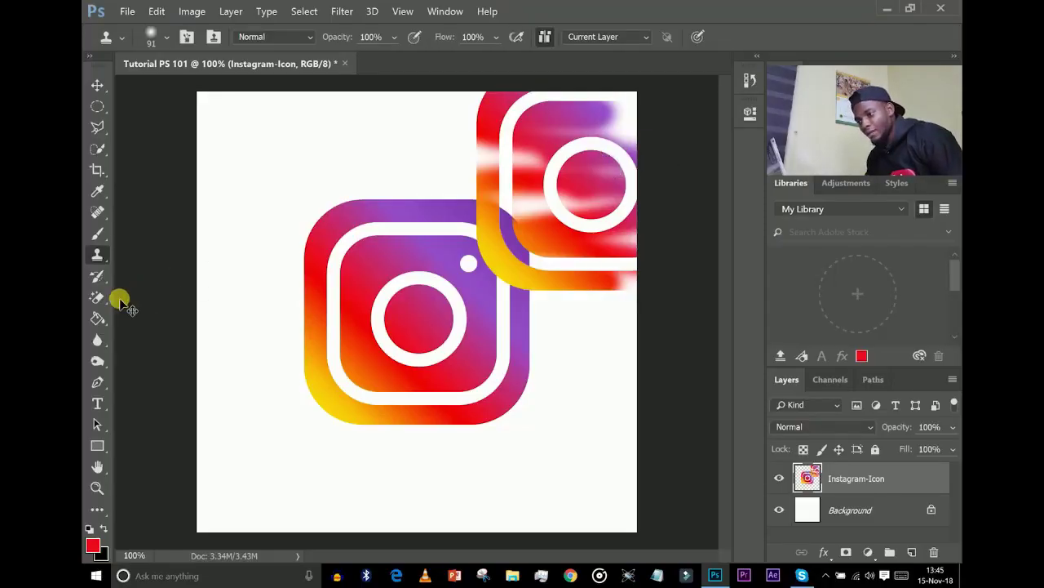
{"action": "key", "text": "ctrl+z"}
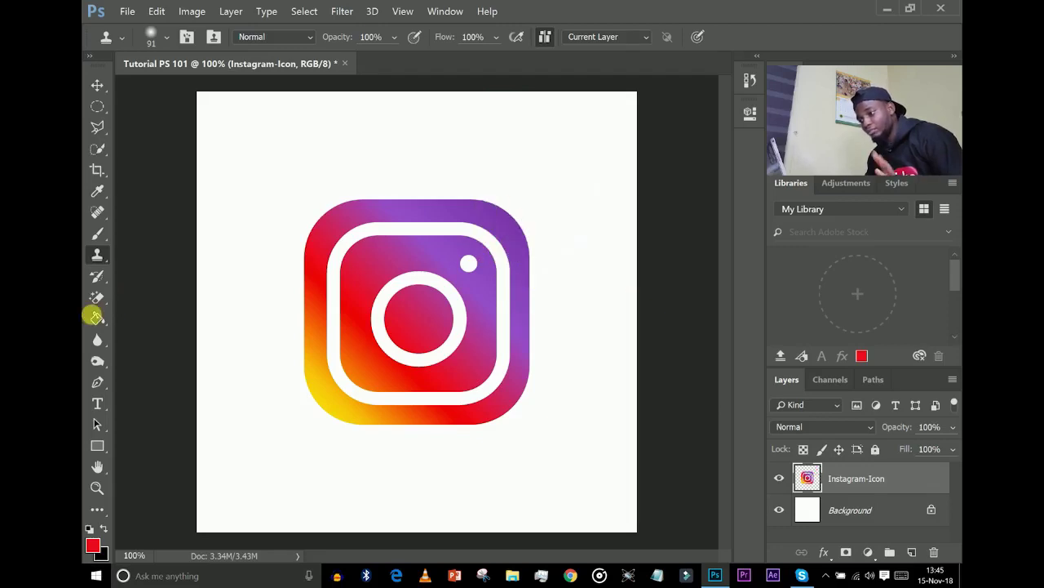
{"action": "left_click", "coordinate": [99, 275]}
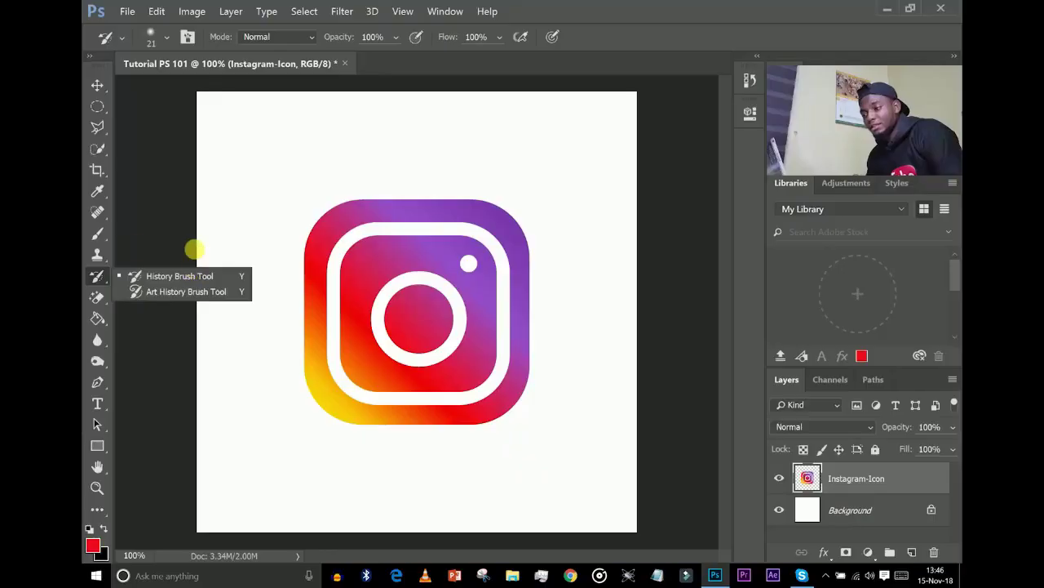
{"action": "left_click", "coordinate": [89, 302]}
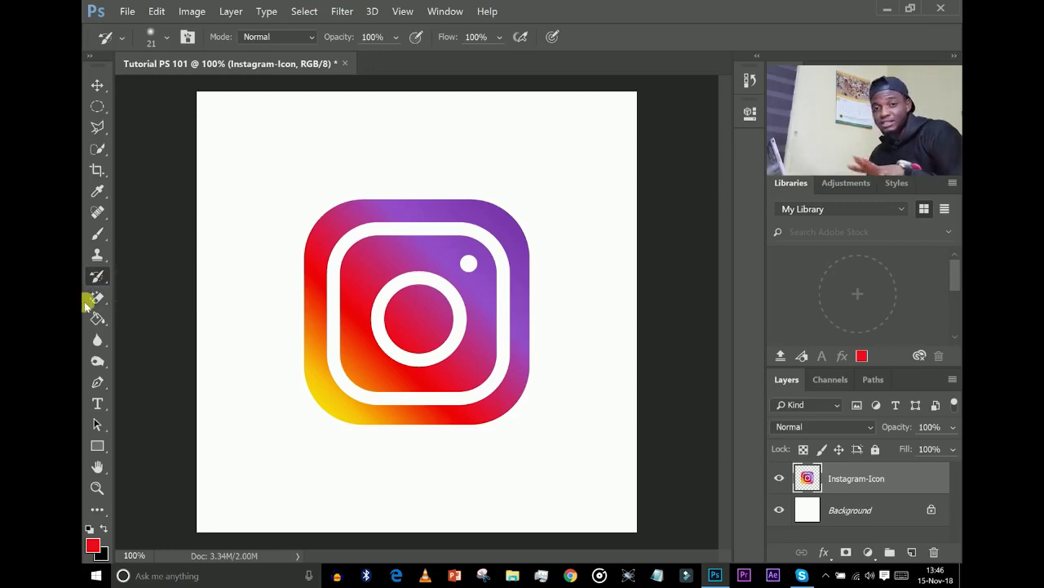
Step: Erase freehand strokes across the Instagram icon with the Eraser tool at 56 px, and undo them
{"action": "left_click", "coordinate": [95, 300]}
{"action": "left_click", "coordinate": [151, 298]}
{"action": "right_click", "coordinate": [495, 303]}
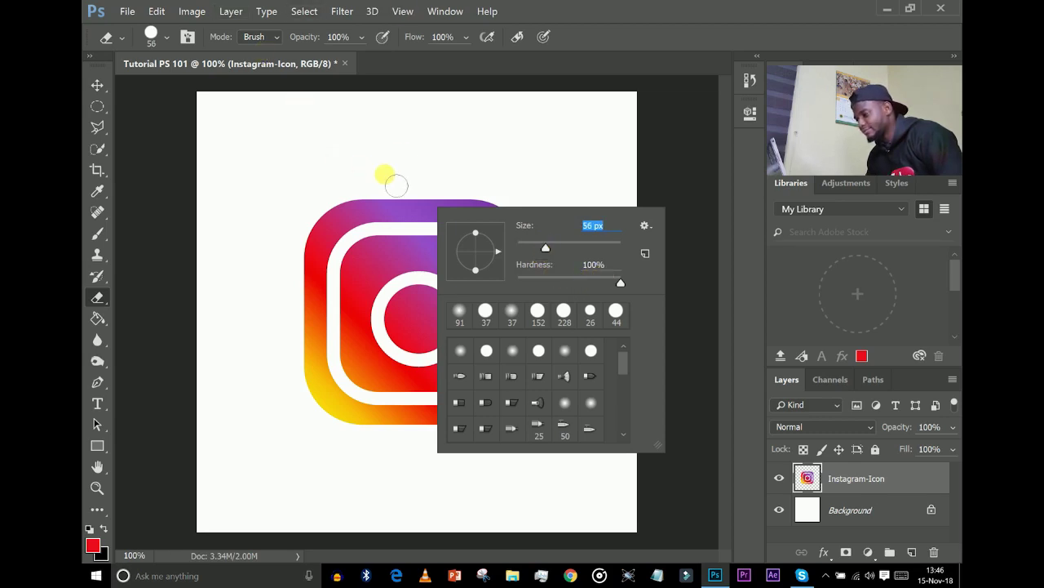
{"action": "mouse_move", "coordinate": [419, 156]}
{"action": "left_mouse_down"}
{"action": "mouse_move", "coordinate": [395, 289]}
{"action": "mouse_move", "coordinate": [494, 283]}
{"action": "mouse_move", "coordinate": [373, 310]}
{"action": "mouse_move", "coordinate": [506, 225]}
{"action": "left_mouse_up"}
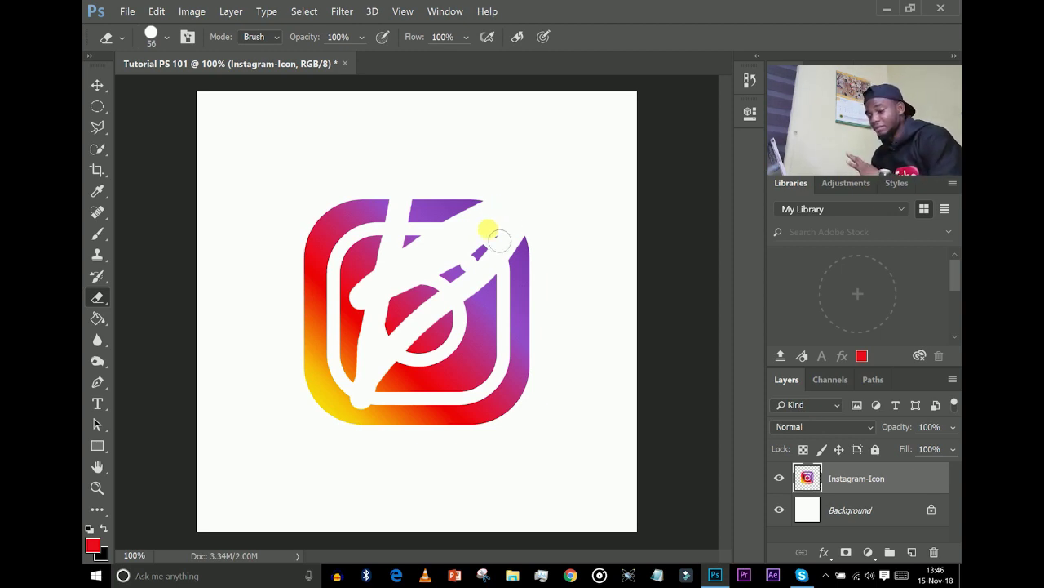
{"action": "mouse_move", "coordinate": [499, 240]}
{"action": "left_mouse_down"}
{"action": "mouse_move", "coordinate": [519, 377]}
{"action": "mouse_move", "coordinate": [359, 278]}
{"action": "mouse_move", "coordinate": [421, 396]}
{"action": "mouse_move", "coordinate": [510, 292]}
{"action": "mouse_move", "coordinate": [350, 343]}
{"action": "mouse_move", "coordinate": [581, 318]}
{"action": "left_mouse_up"}
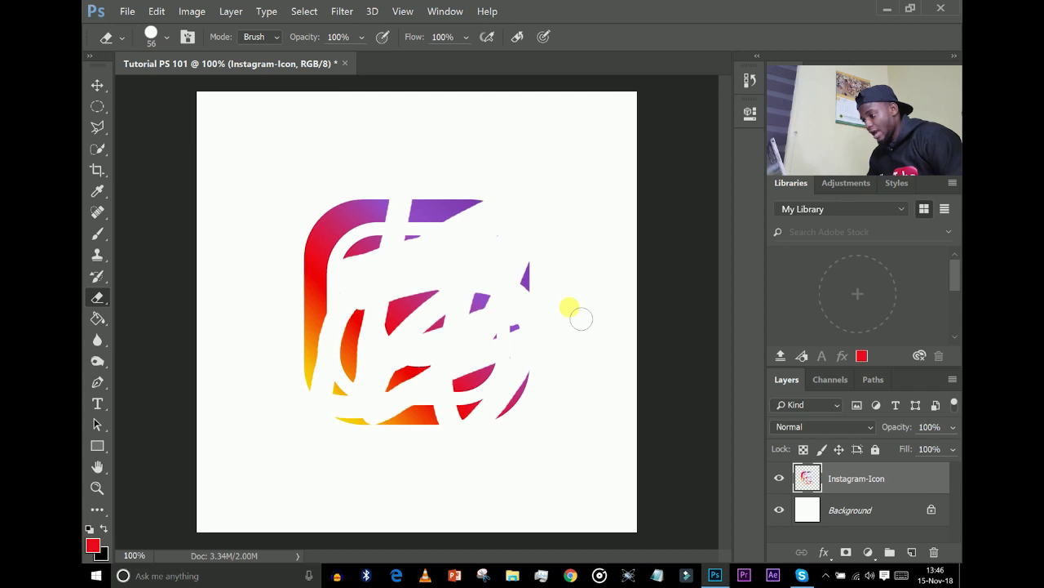
{"action": "key", "text": "ctrl+alt+z"}
{"action": "key", "text": "ctrl+alt+z"}
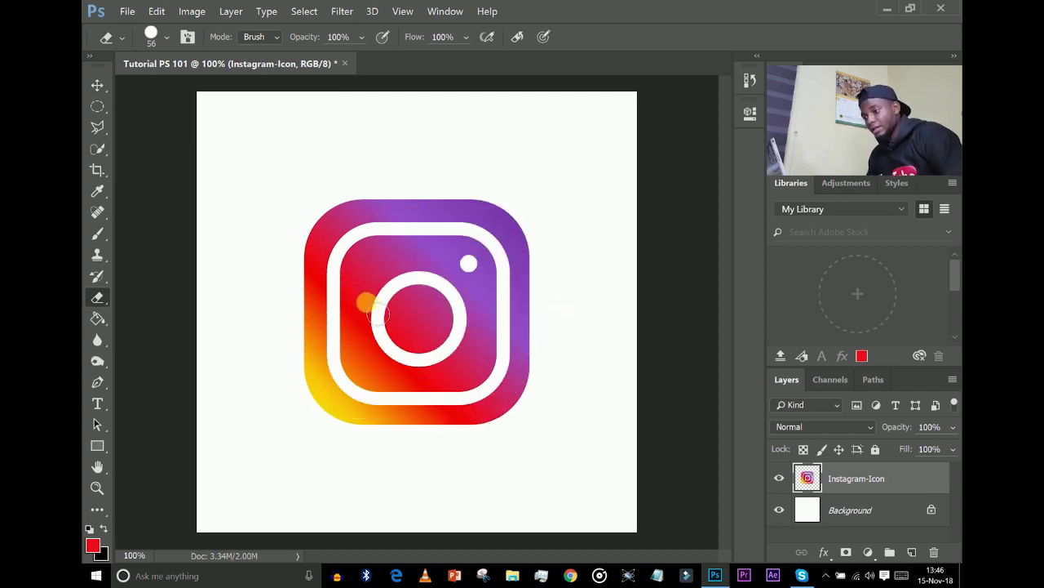
Step: Erase several colour bands inside the icon's frame with the Magic Eraser tool at tolerance 32, and undo the erasures
{"action": "right_click", "coordinate": [99, 301]}
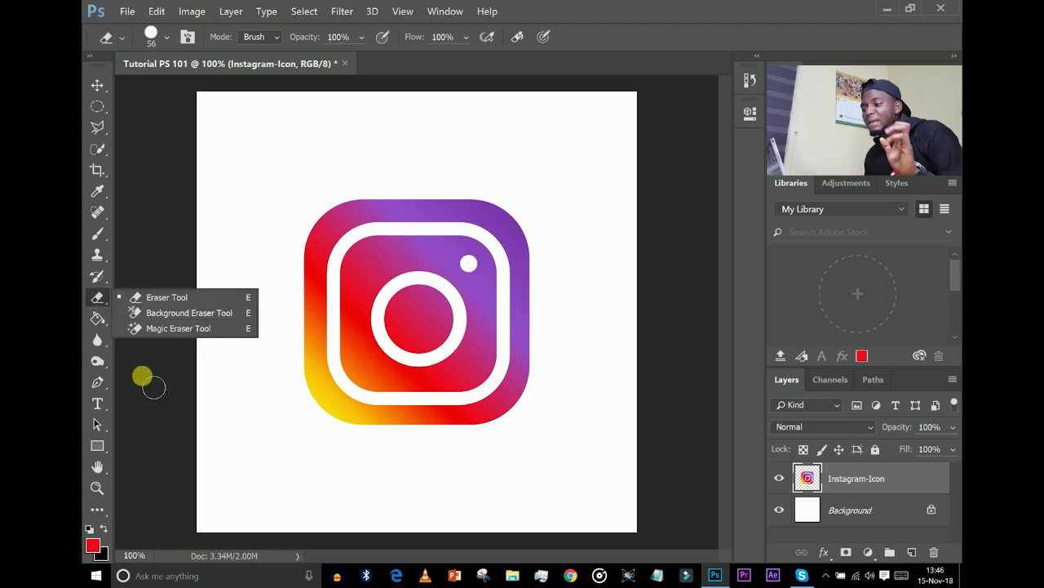
{"action": "left_click", "coordinate": [165, 329]}
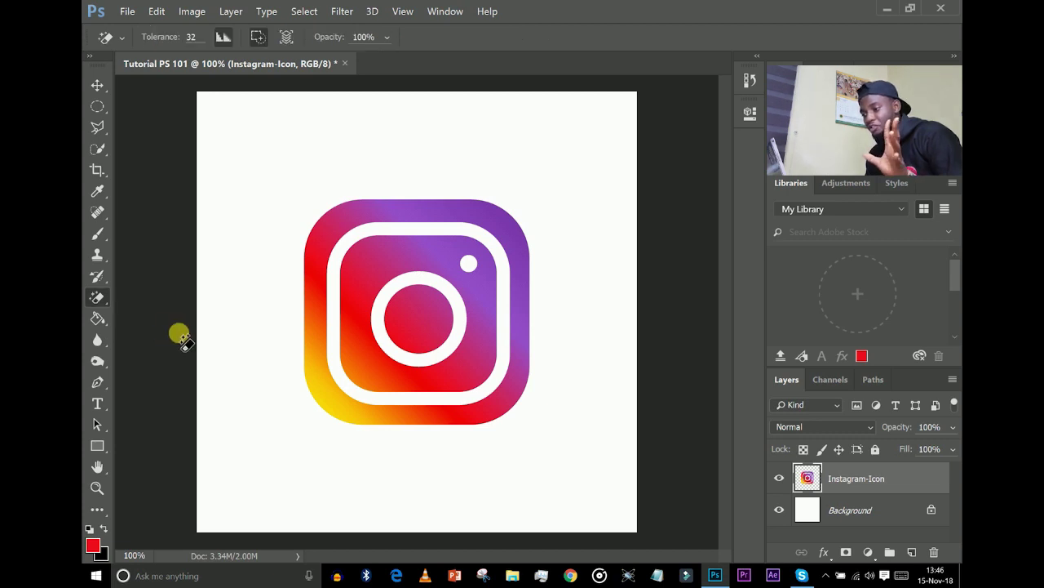
{"action": "left_click", "coordinate": [418, 333]}
{"action": "left_click", "coordinate": [468, 387]}
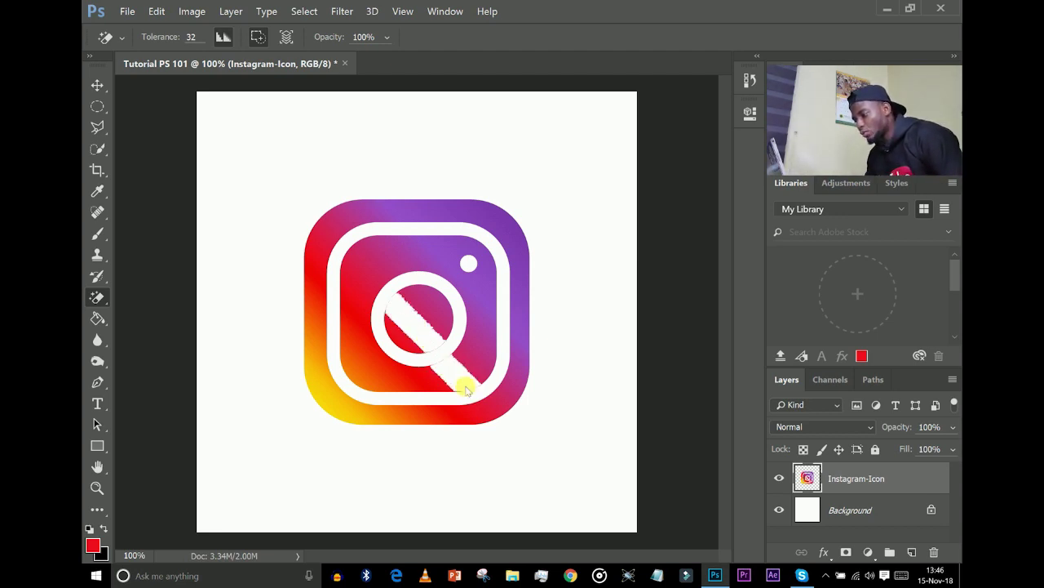
{"action": "left_click", "coordinate": [483, 347]}
{"action": "left_click", "coordinate": [362, 262]}
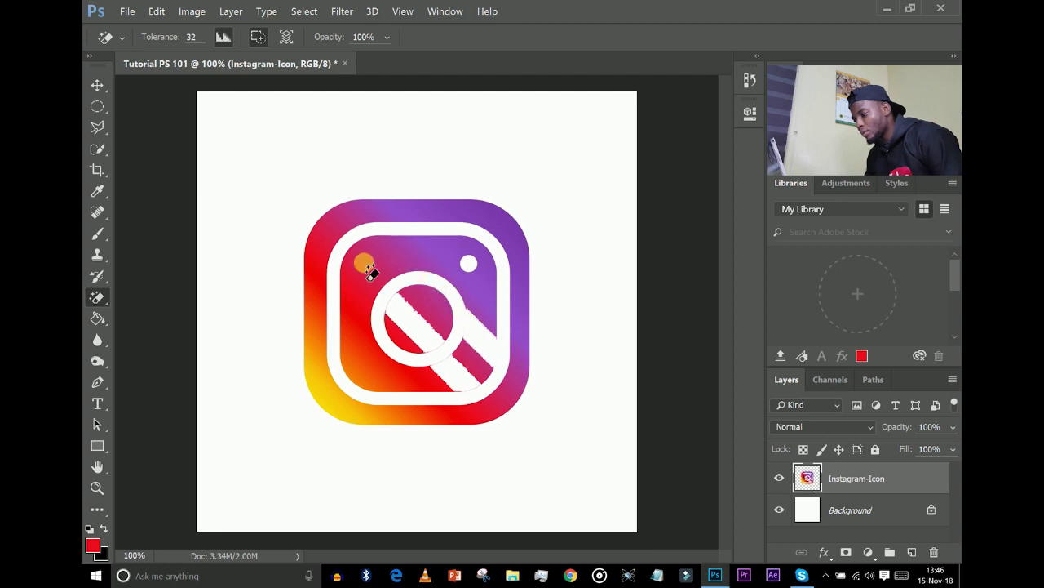
{"action": "left_click", "coordinate": [425, 264]}
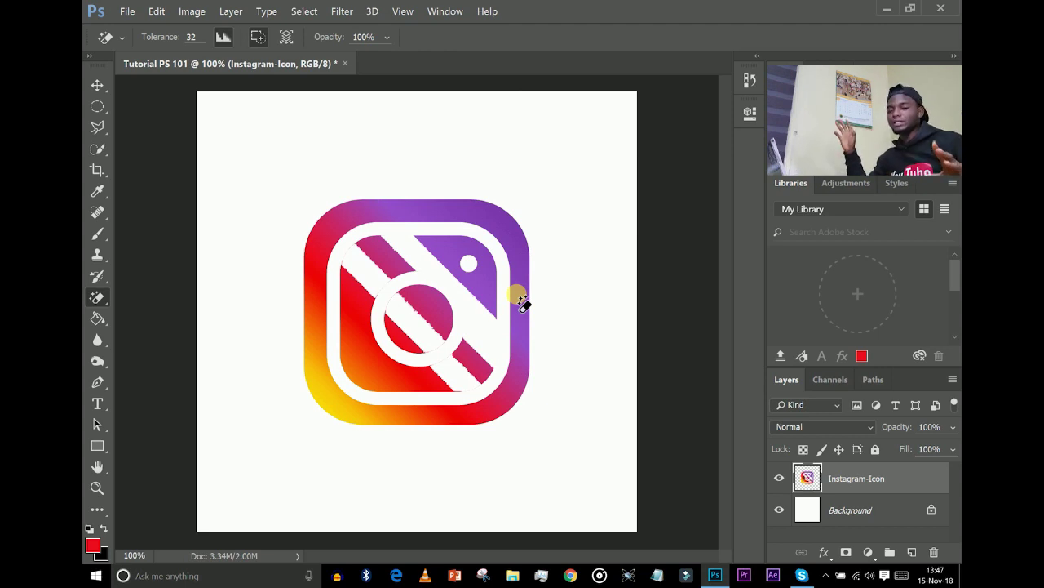
{"action": "key", "text": "ctrl+z"}
Step: Set the foreground colour to green 0cf011 and activate the Paint Bucket tool
{"action": "key", "text": "g"}
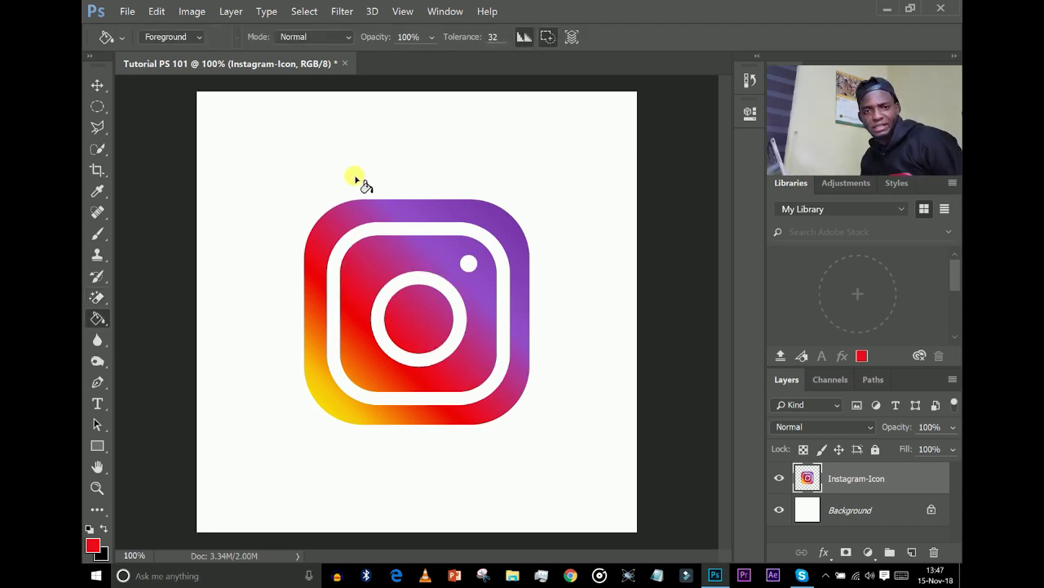
{"action": "left_click", "coordinate": [93, 544]}
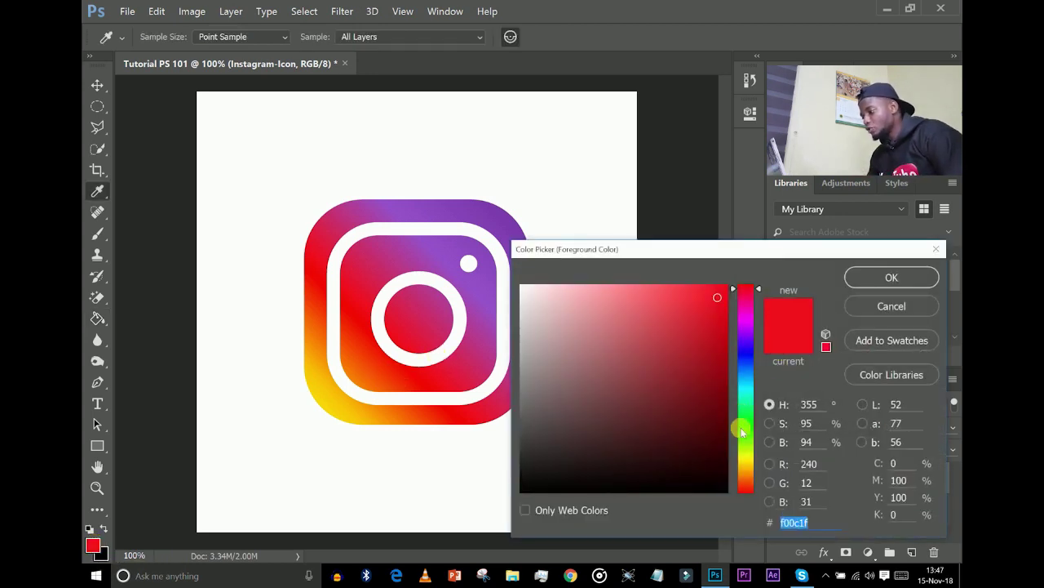
{"action": "left_click", "coordinate": [741, 426]}
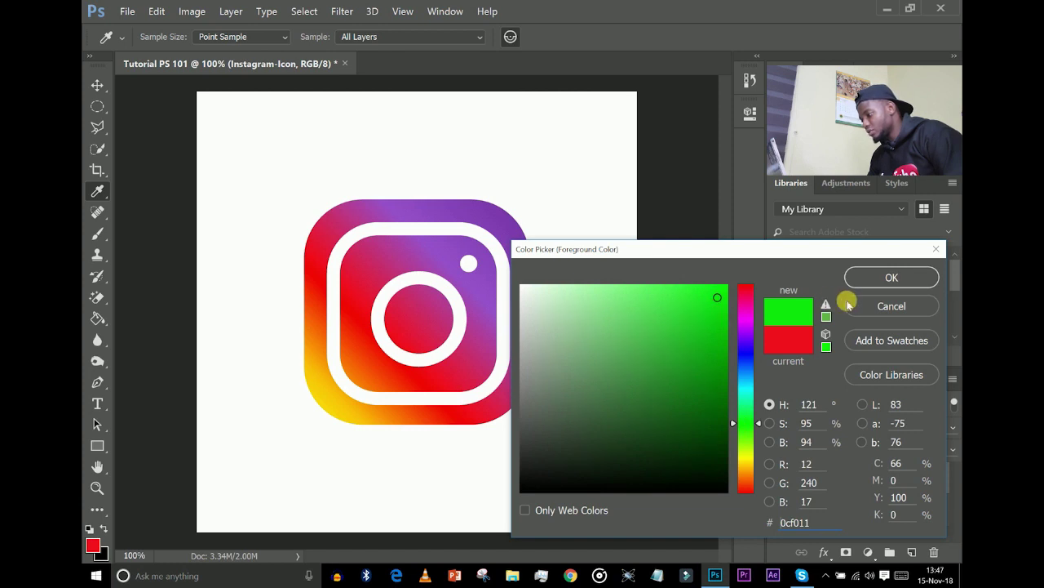
{"action": "left_click", "coordinate": [886, 279]}
{"action": "key", "text": "g"}
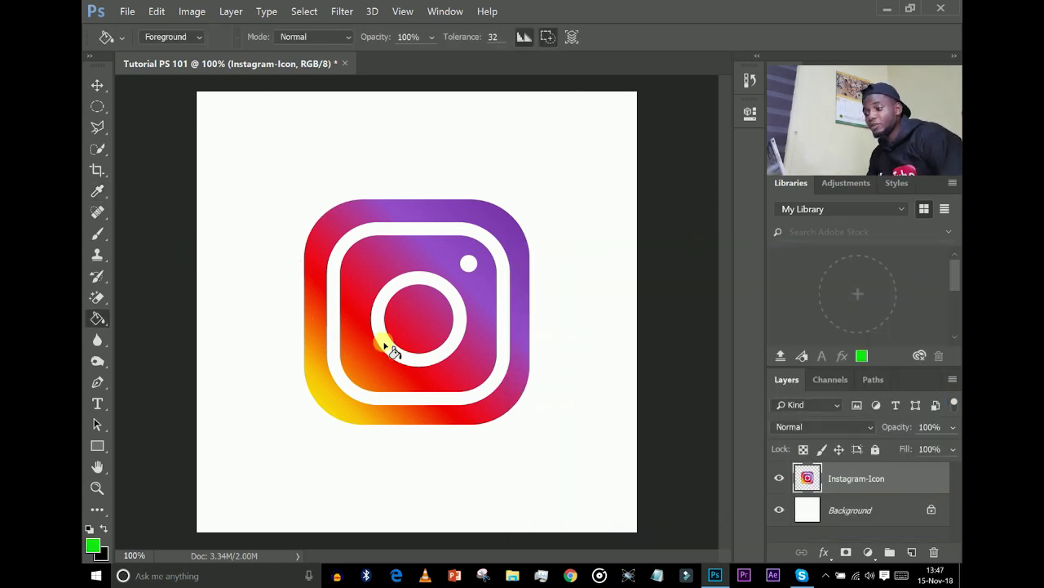
Step: Fill the red area inside the icon's central ring with green, and undo the fill
{"action": "left_click", "coordinate": [425, 311]}
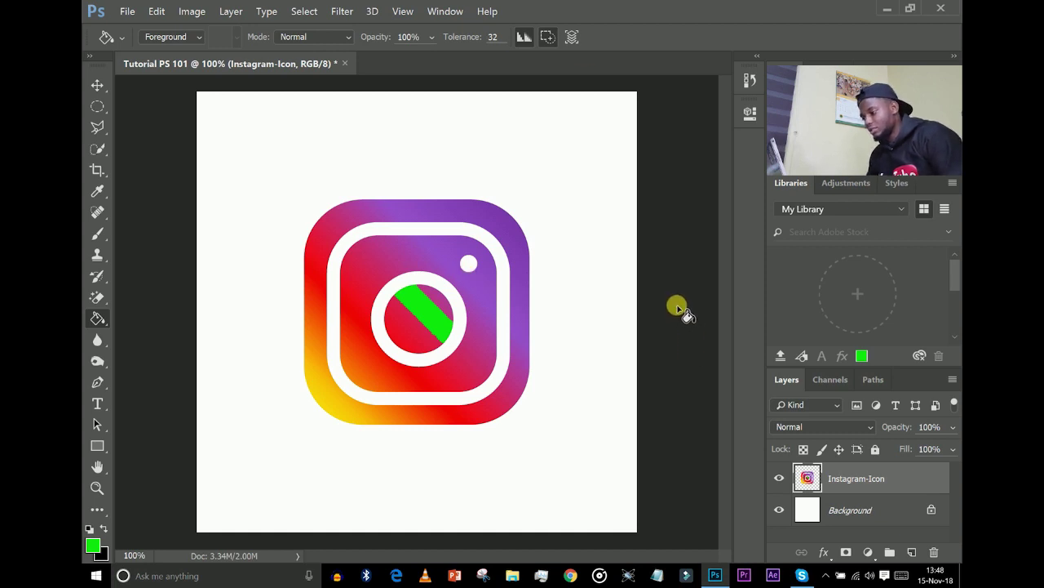
{"action": "key", "text": "ctrl+z"}
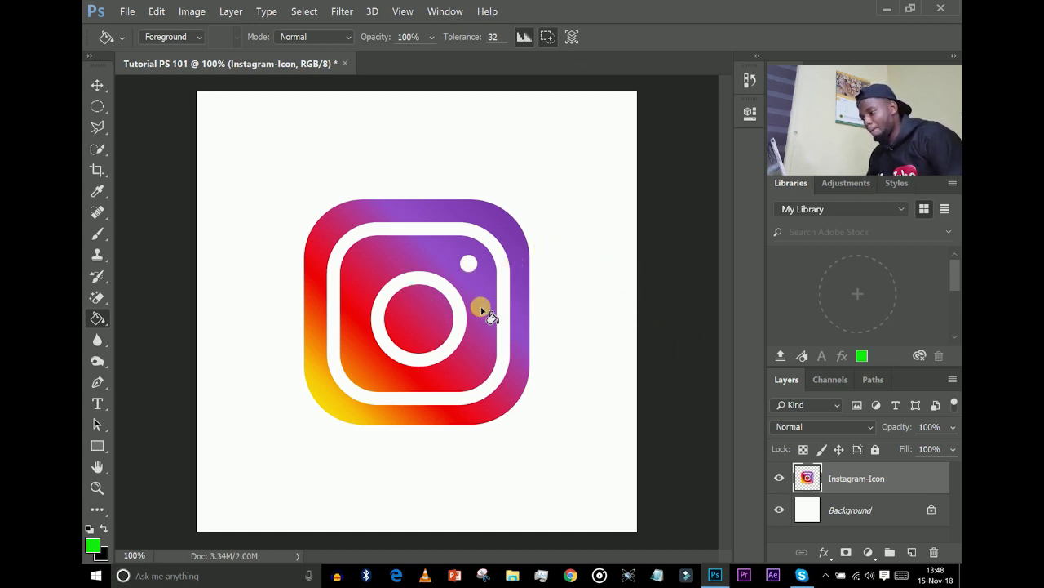
Step: Fill the icon's white dot, central ring and rounded frame with the green foreground colour
{"action": "left_click", "coordinate": [469, 263]}
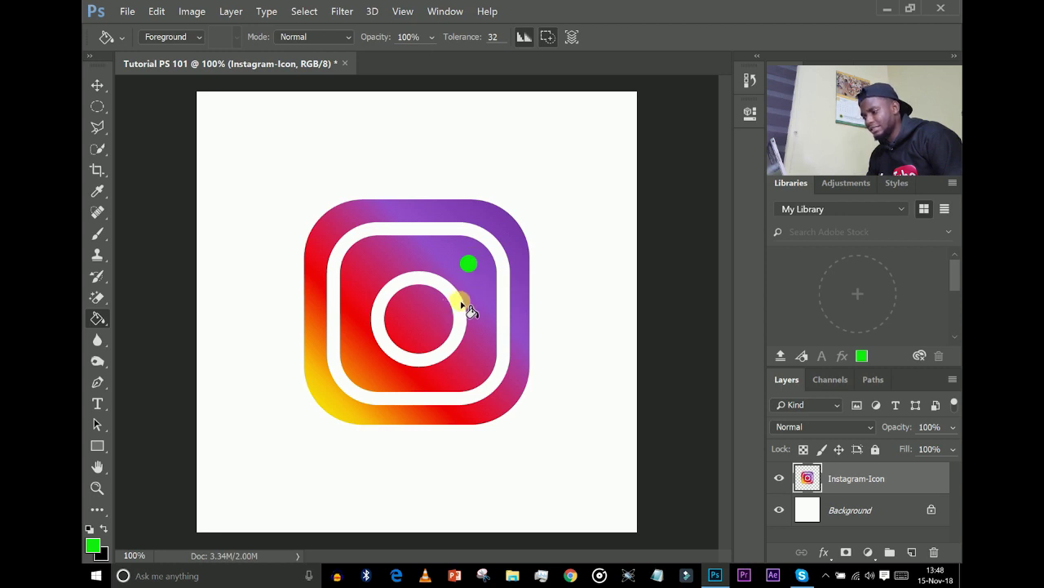
{"action": "left_click", "coordinate": [462, 306]}
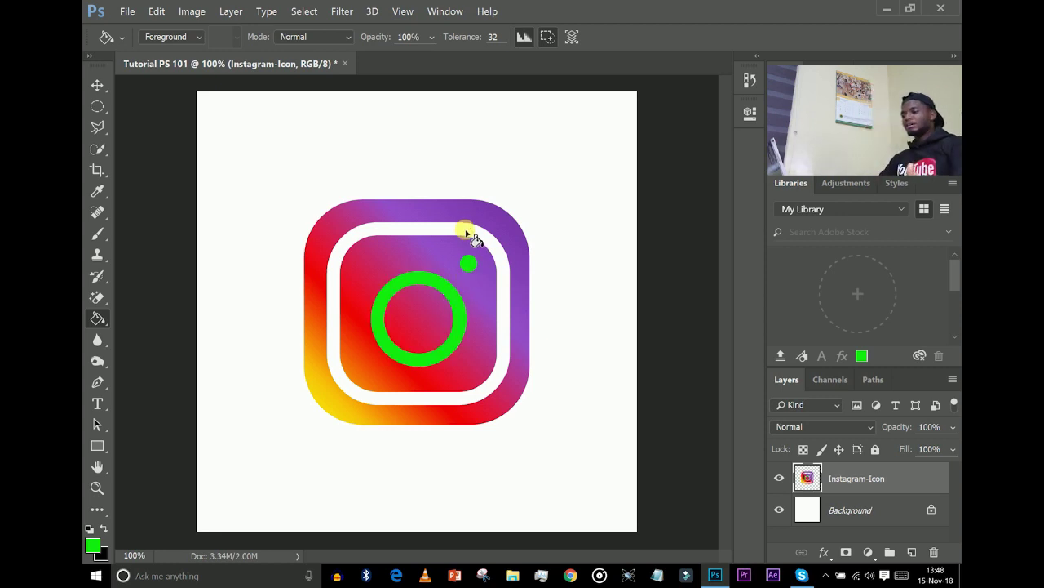
{"action": "left_click", "coordinate": [467, 234]}
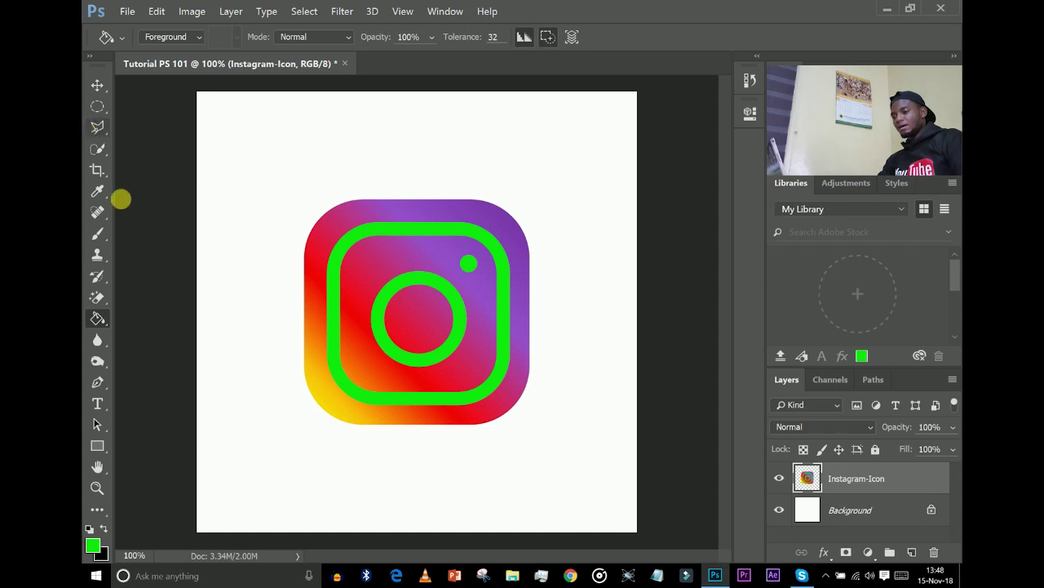
Step: Smear the Instagram icon sideways with several horizontal Smudge tool strokes across its edges, ring and frame, at size 20 and 50% strength
{"action": "left_click", "coordinate": [95, 343]}
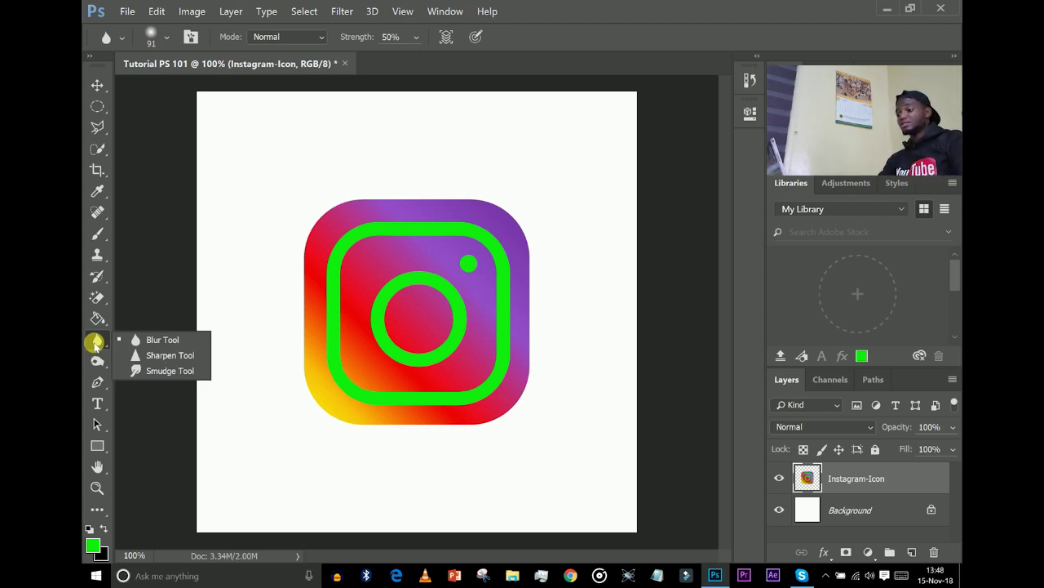
{"action": "left_click", "coordinate": [188, 370]}
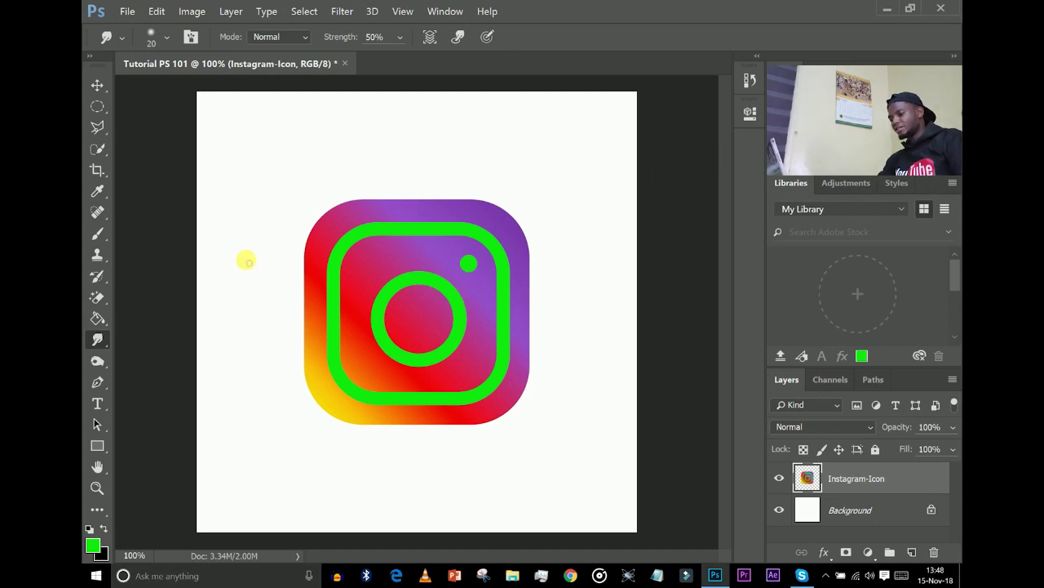
{"action": "right_click", "coordinate": [96, 337]}
{"action": "left_click", "coordinate": [135, 367]}
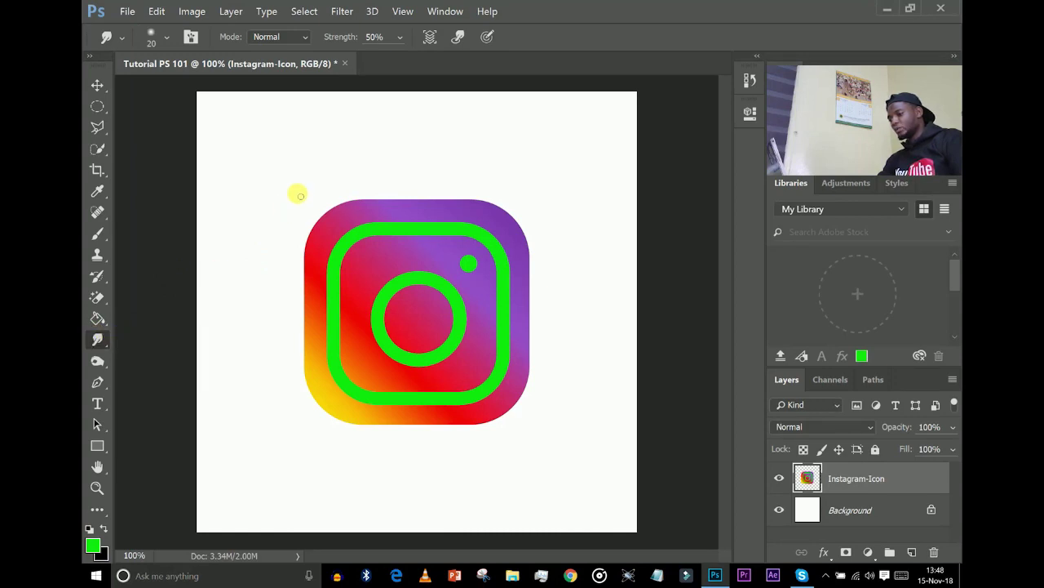
{"action": "left_click_drag", "start_coordinate": [304, 268], "coordinate": [534, 269]}
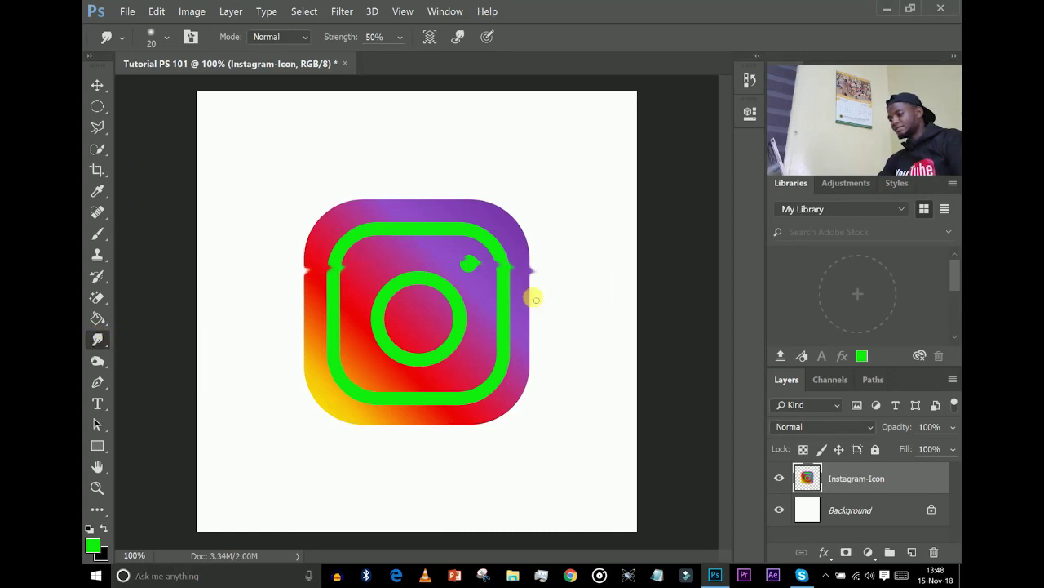
{"action": "left_click_drag", "start_coordinate": [235, 307], "coordinate": [596, 313]}
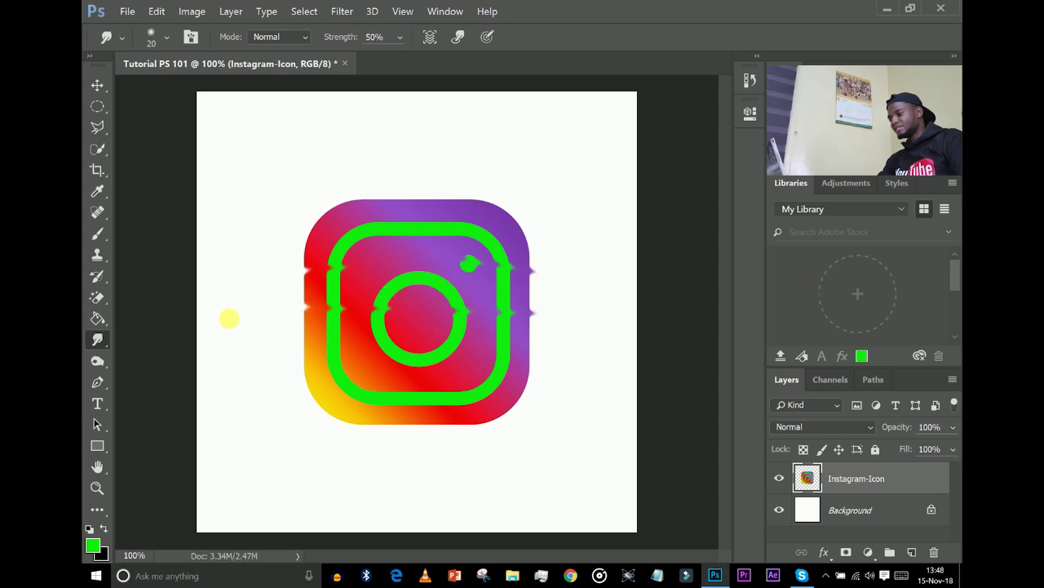
{"action": "left_click_drag", "start_coordinate": [274, 339], "coordinate": [856, 329]}
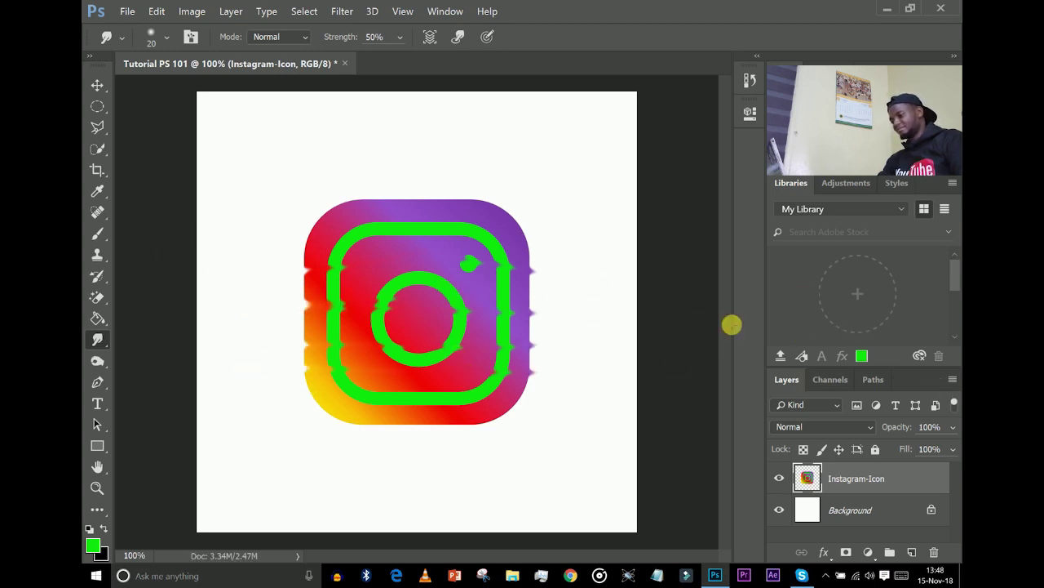
{"action": "left_click_drag", "start_coordinate": [266, 236], "coordinate": [620, 232]}
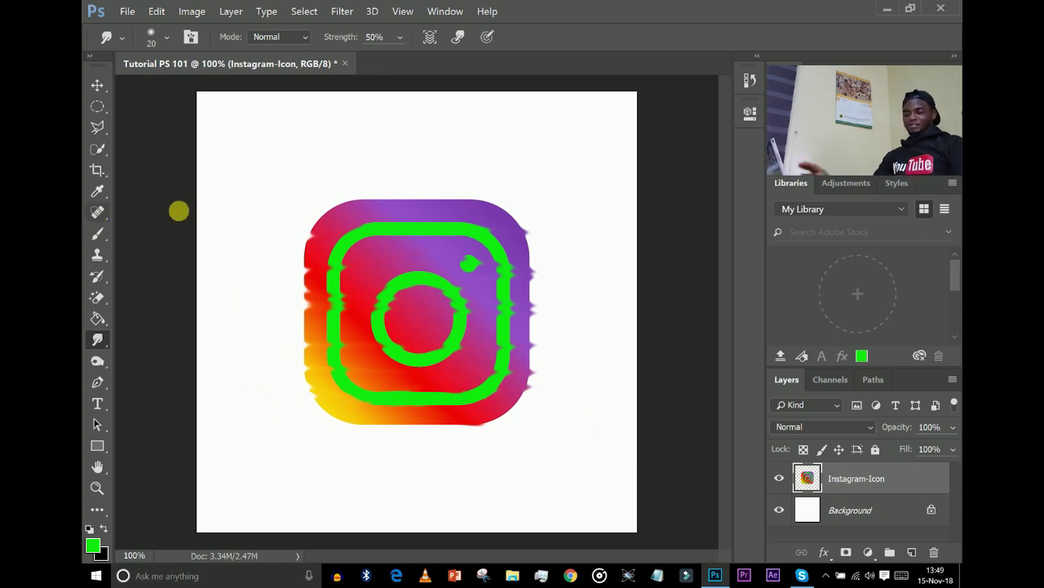
{"action": "mouse_move", "coordinate": [294, 220]}
{"action": "left_mouse_down"}
{"action": "mouse_move", "coordinate": [322, 214]}
{"action": "mouse_move", "coordinate": [515, 214]}
{"action": "left_mouse_up"}
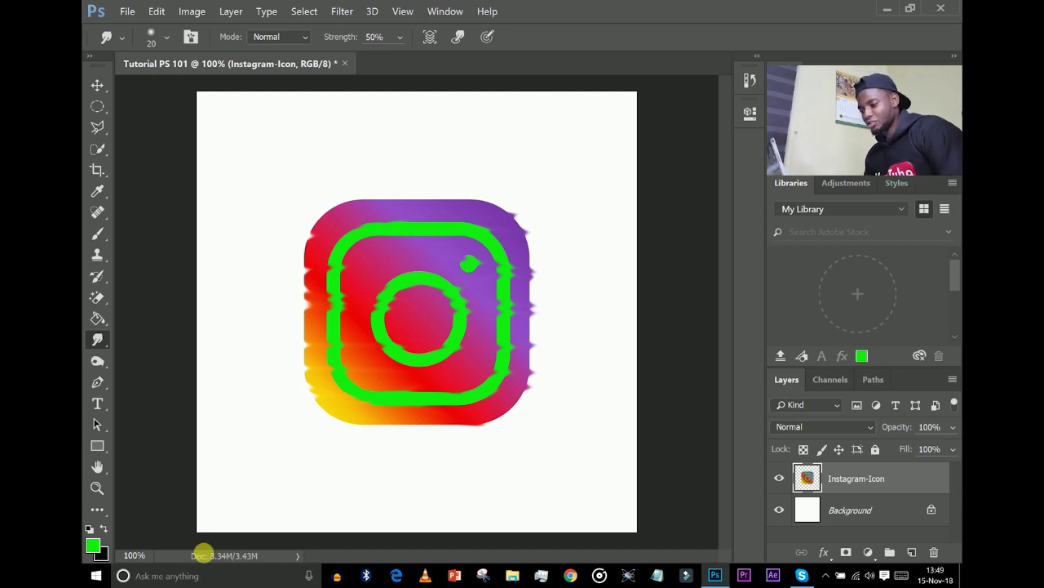
Step: Lighten the icon's upper-left corner with the Dodge tool at size 65, using the Midtones range and 50% exposure
{"action": "right_click", "coordinate": [98, 339]}
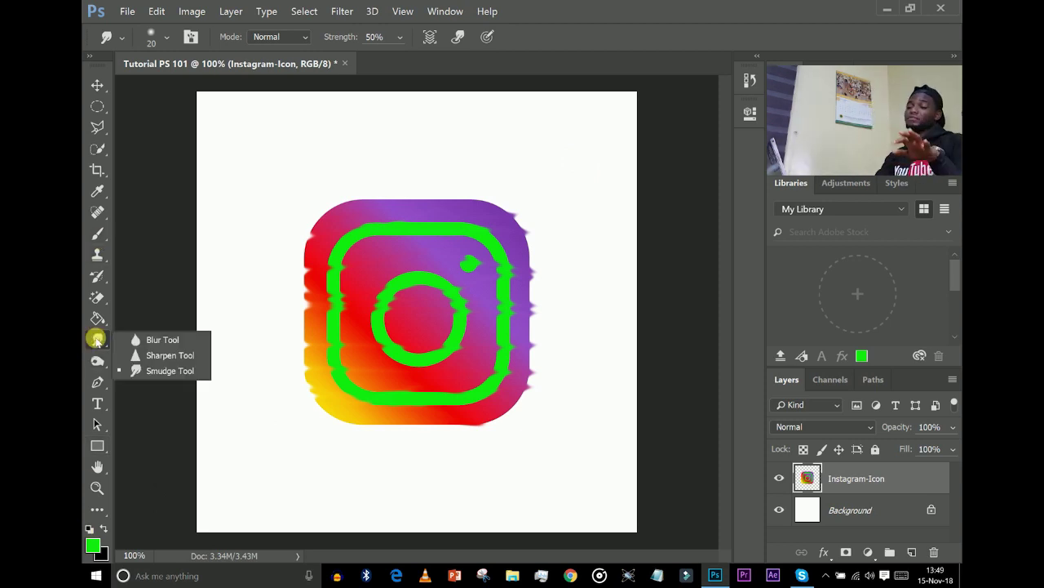
{"action": "left_click", "coordinate": [97, 364]}
{"action": "right_click", "coordinate": [97, 367]}
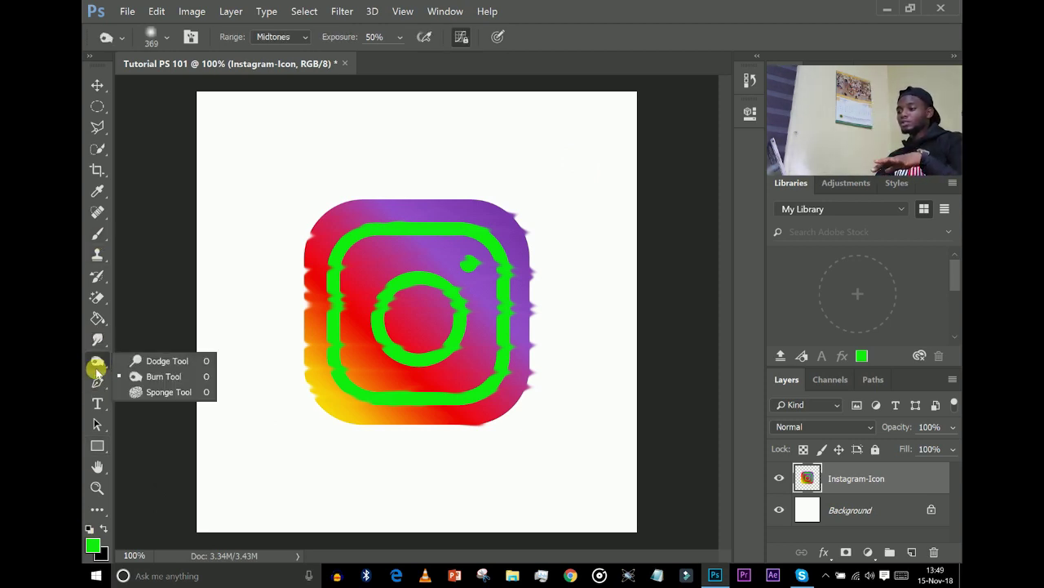
{"action": "left_click", "coordinate": [163, 361]}
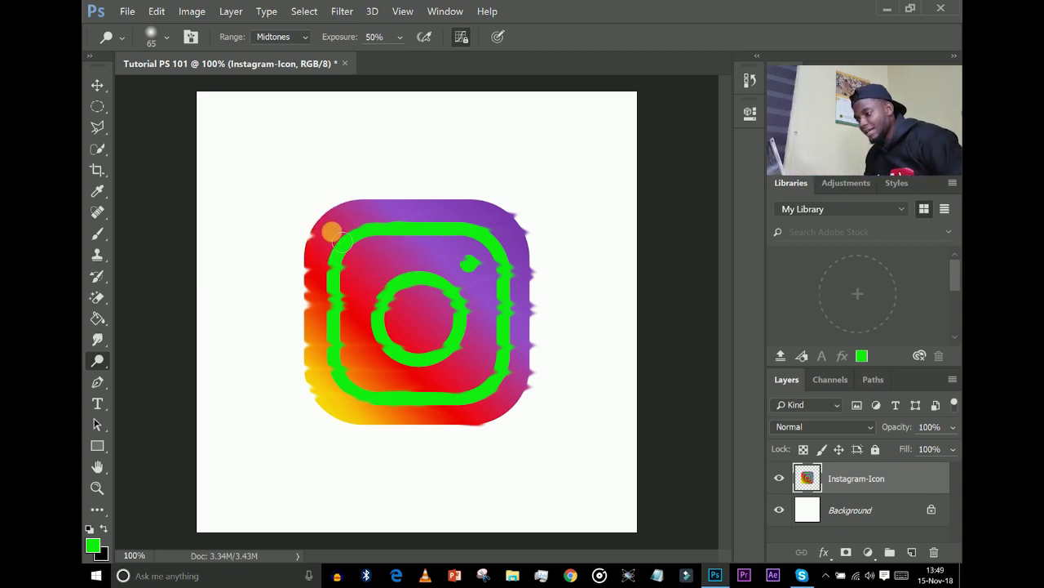
{"action": "mouse_move", "coordinate": [346, 208]}
{"action": "left_mouse_down"}
{"action": "mouse_move", "coordinate": [359, 288]}
{"action": "mouse_move", "coordinate": [369, 253]}
{"action": "mouse_move", "coordinate": [331, 275]}
{"action": "mouse_move", "coordinate": [343, 246]}
{"action": "mouse_move", "coordinate": [312, 294]}
{"action": "mouse_move", "coordinate": [360, 266]}
{"action": "mouse_move", "coordinate": [389, 202]}
{"action": "mouse_move", "coordinate": [329, 230]}
{"action": "mouse_move", "coordinate": [300, 263]}
{"action": "left_mouse_up"}
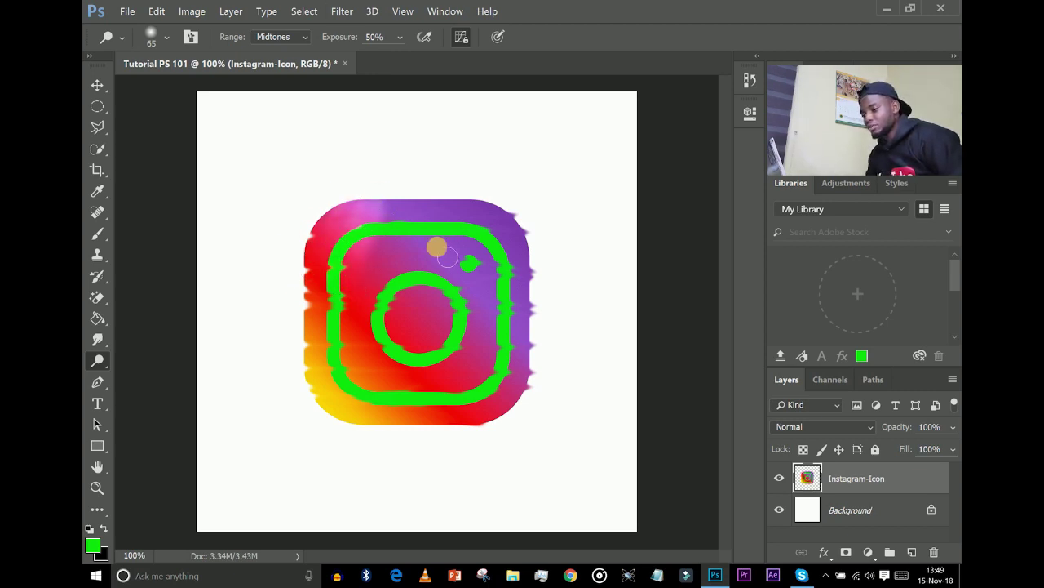
Step: Darken the icon's lower-right area with the Burn tool at size 369, using the Midtones range and 50% exposure
{"action": "left_click_drag", "start_coordinate": [92, 364], "coordinate": [163, 373]}
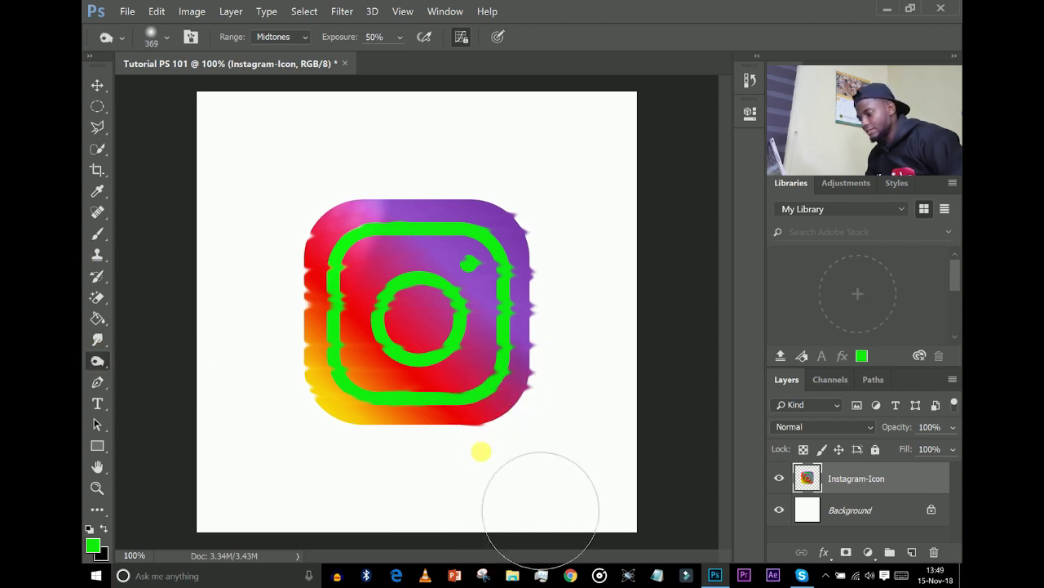
{"action": "left_click_drag", "start_coordinate": [543, 345], "coordinate": [494, 386]}
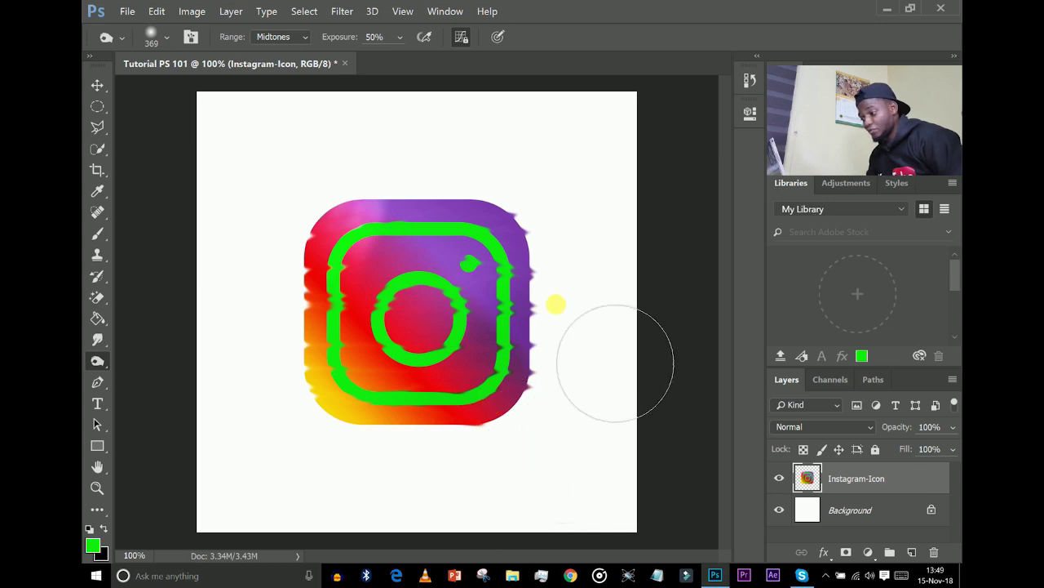
{"action": "left_click_drag", "start_coordinate": [555, 302], "coordinate": [483, 403]}
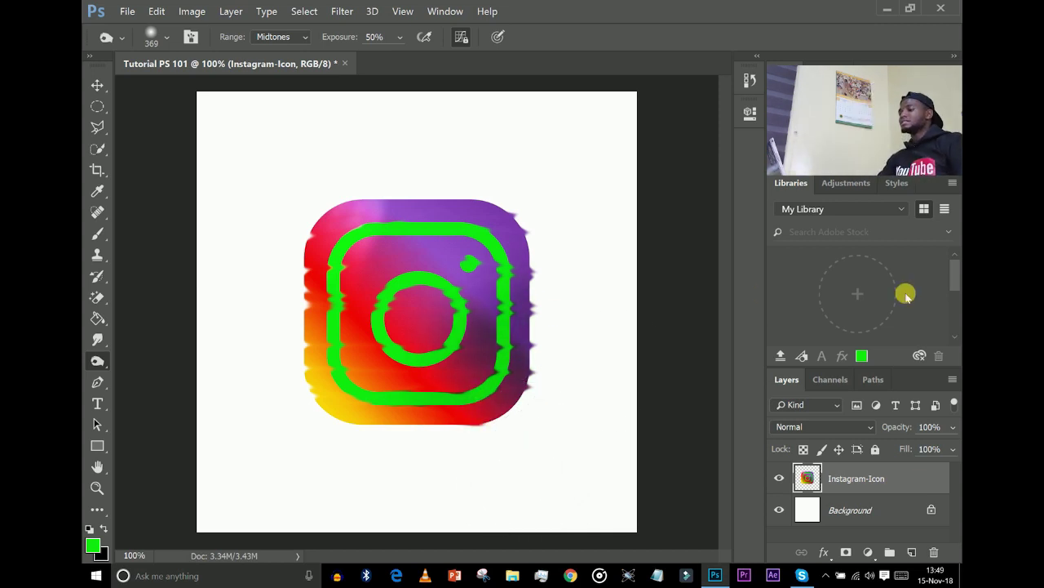
{"action": "left_click", "coordinate": [95, 382]}
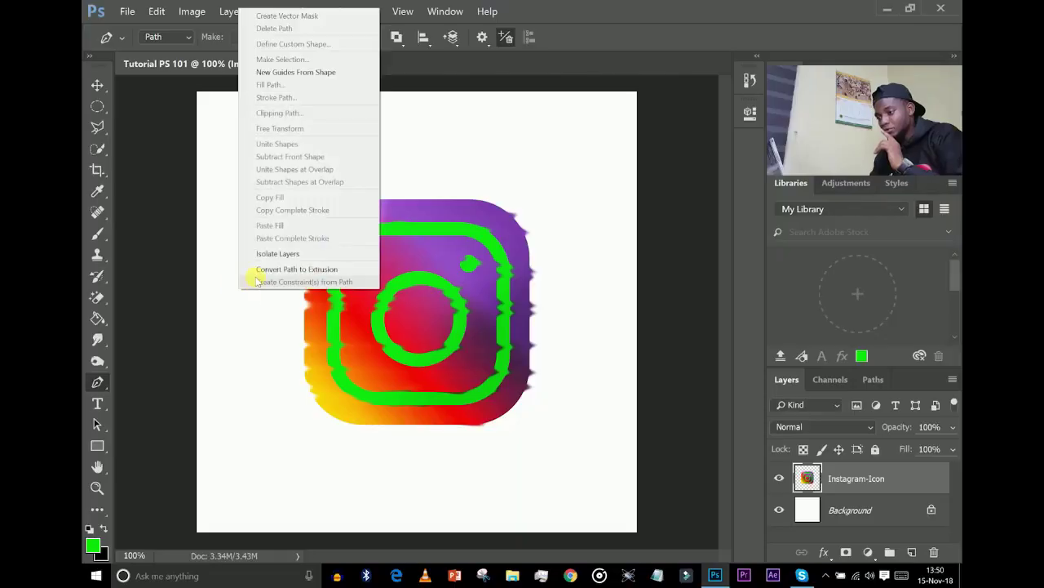
{"action": "left_click", "coordinate": [93, 314]}
{"action": "left_click", "coordinate": [95, 317]}
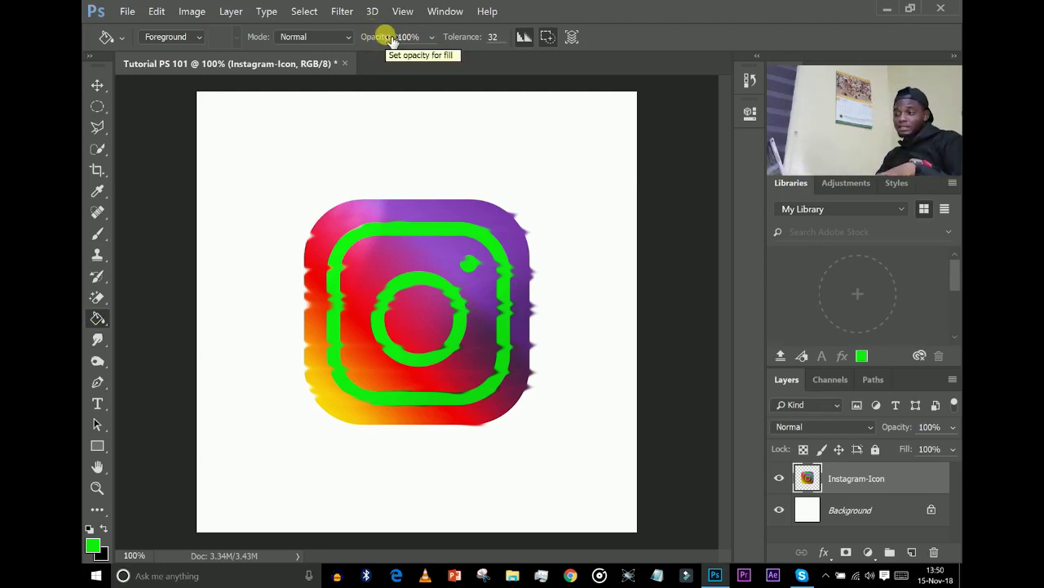
{"action": "left_click", "coordinate": [432, 36]}
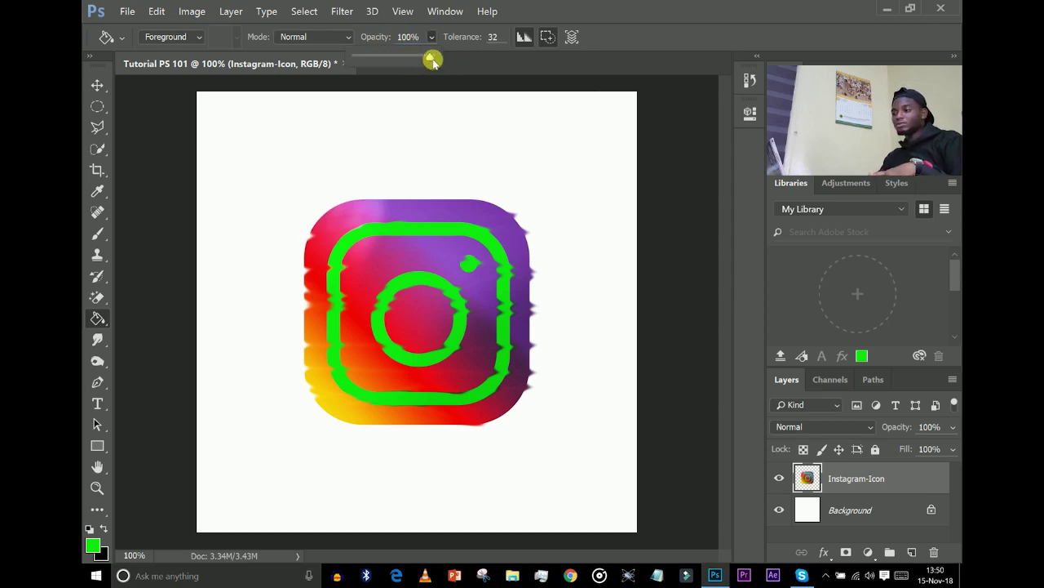
{"action": "left_click_drag", "start_coordinate": [430, 56], "coordinate": [441, 36]}
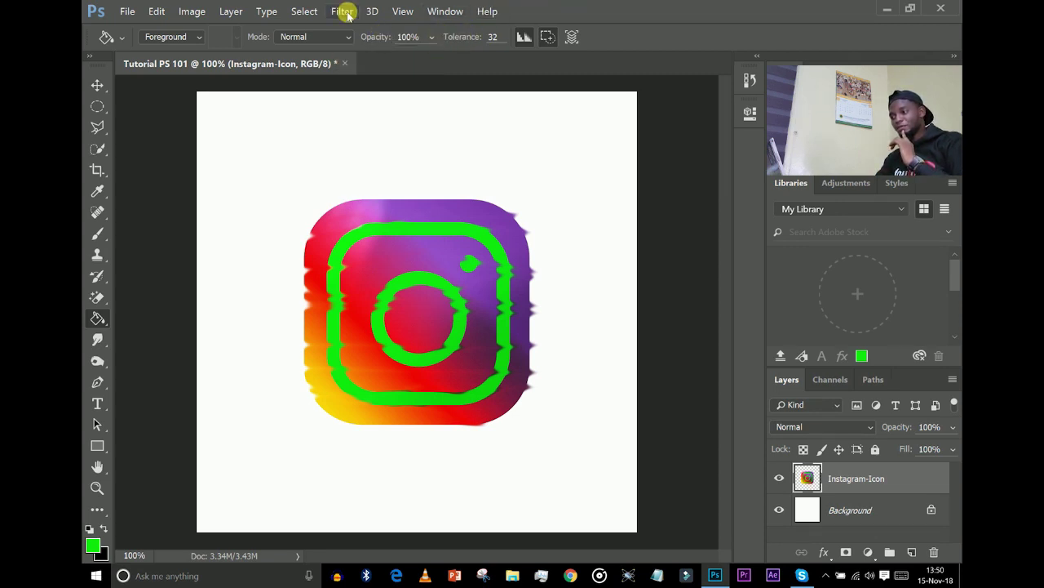
{"action": "left_click_drag", "start_coordinate": [388, 42], "coordinate": [495, 38]}
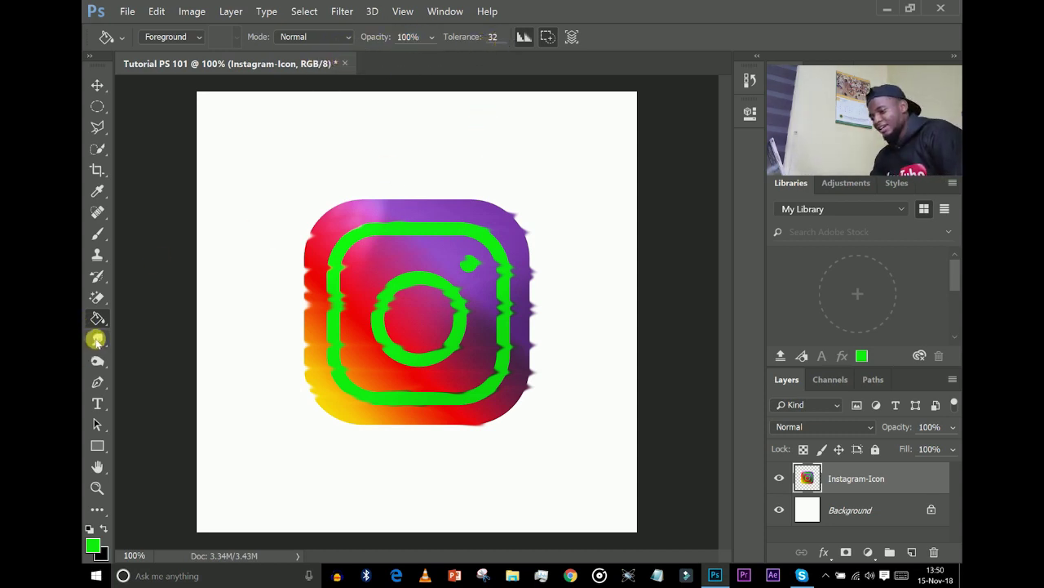
Step: Draw a closed straight-sided path with seven anchor points around the icon's upper half, using the Pen tool in Path mode
{"action": "left_click", "coordinate": [98, 387]}
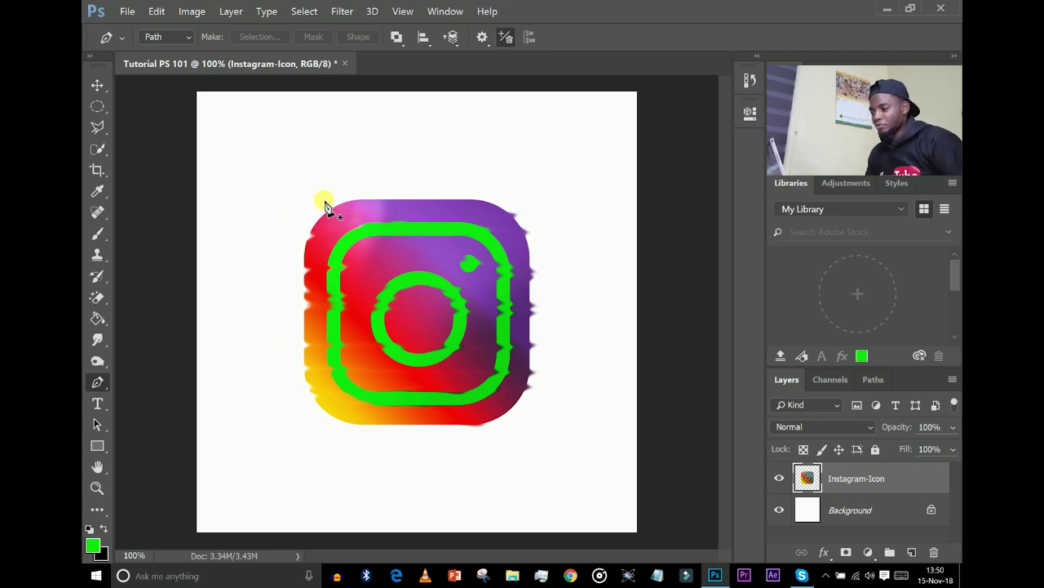
{"action": "right_click", "coordinate": [95, 385]}
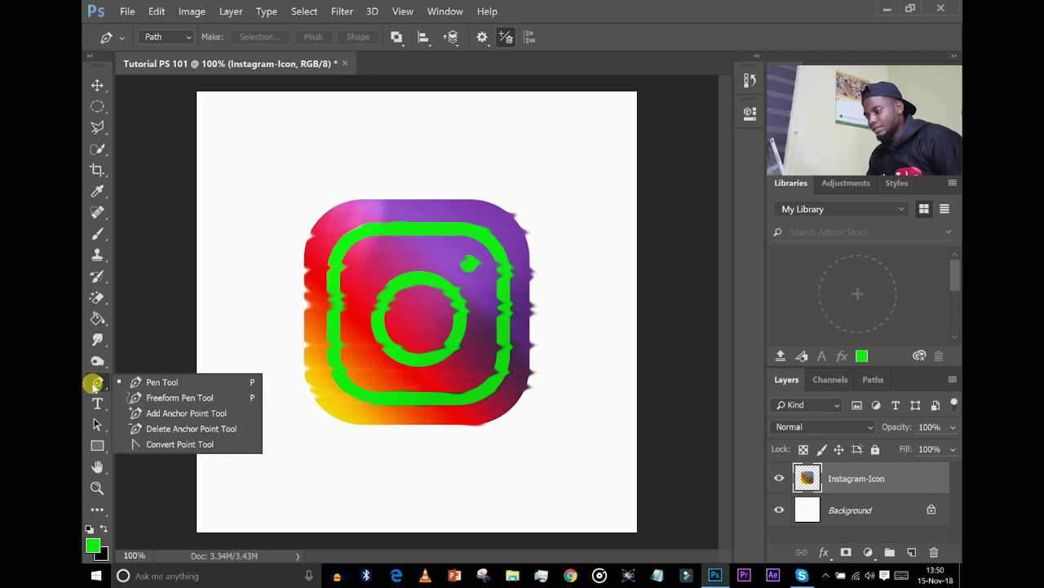
{"action": "left_click", "coordinate": [161, 382]}
{"action": "left_click", "coordinate": [265, 131]}
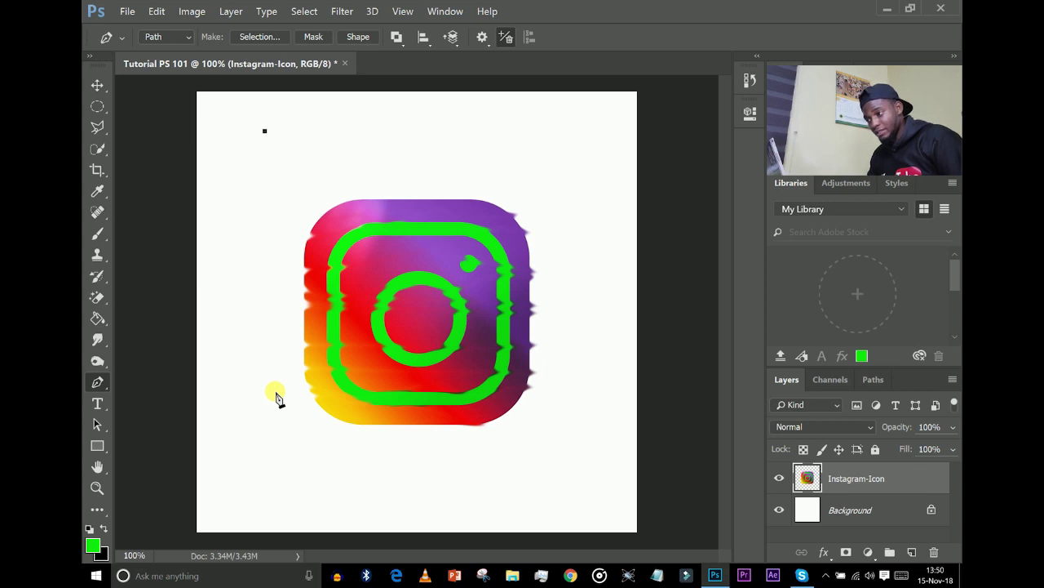
{"action": "left_click", "coordinate": [259, 213]}
{"action": "left_click", "coordinate": [254, 309]}
{"action": "left_click", "coordinate": [476, 313]}
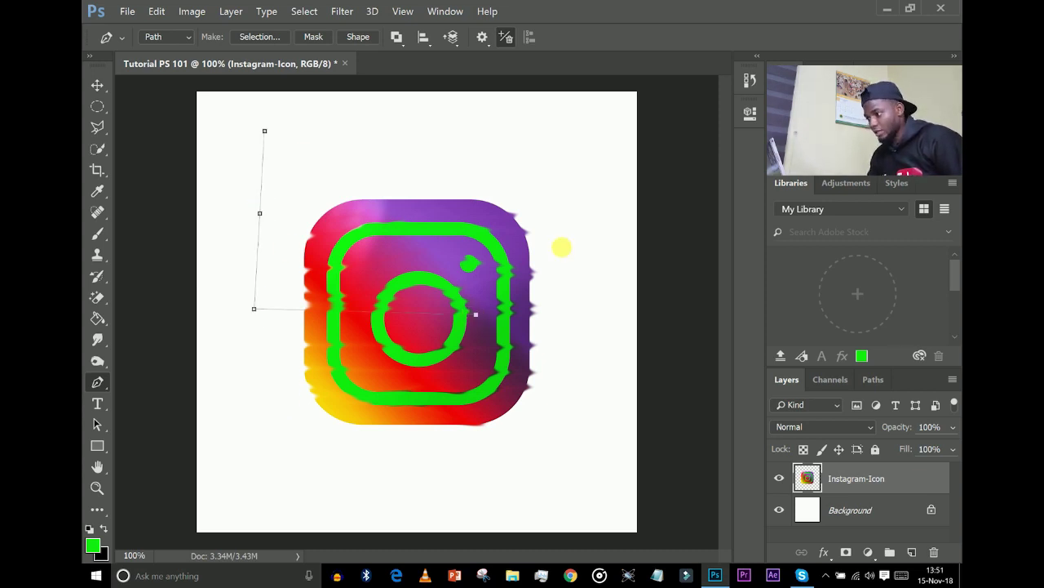
{"action": "left_click", "coordinate": [591, 210]}
{"action": "left_click", "coordinate": [493, 146]}
{"action": "left_click", "coordinate": [350, 112]}
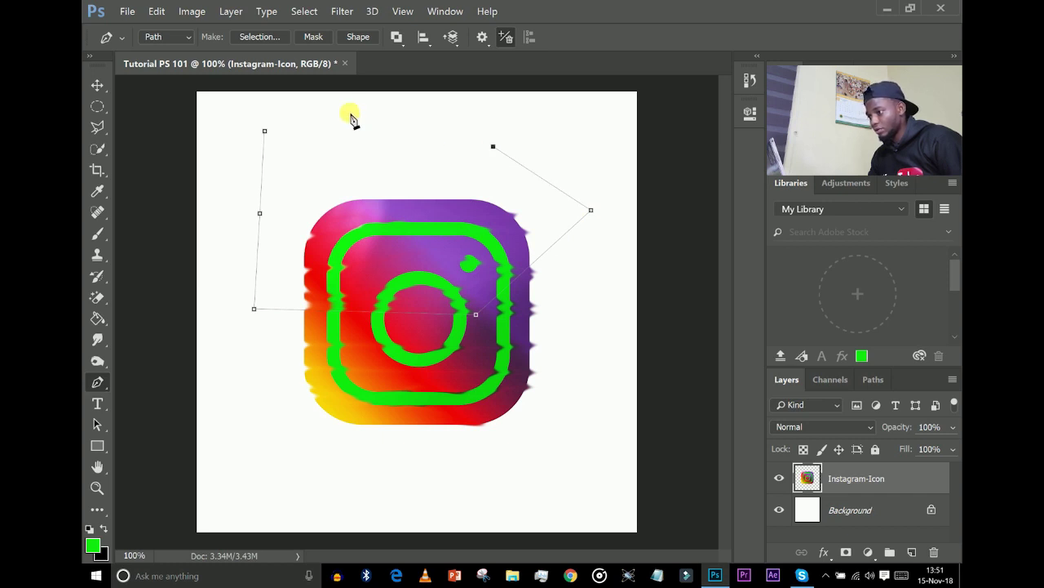
{"action": "left_click", "coordinate": [264, 132]}
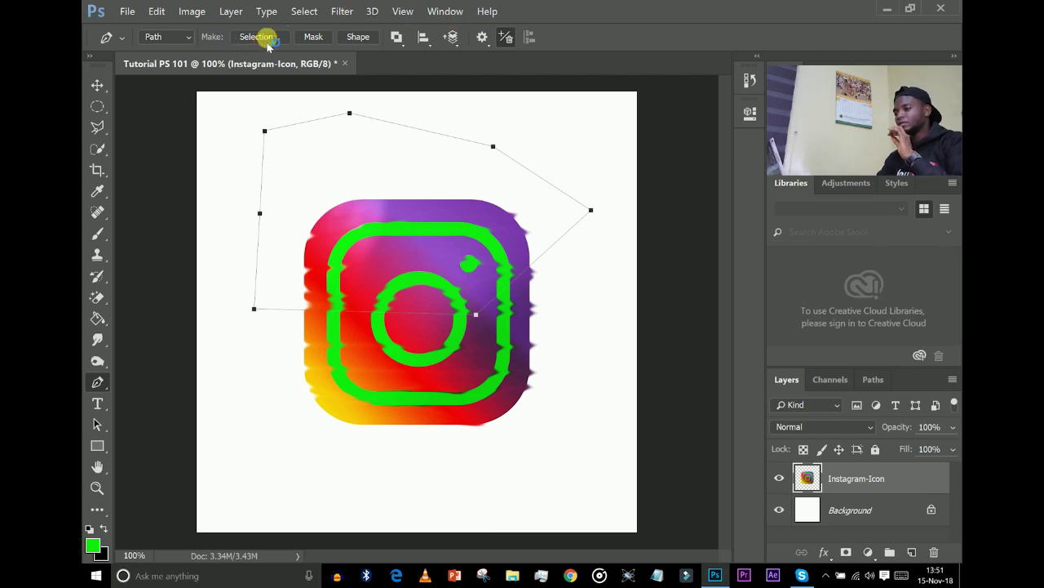
Step: Convert the closed path into a new anti-aliased selection with a feather radius of 0 pixels, and discard the selection
{"action": "left_click", "coordinate": [169, 33]}
{"action": "left_click", "coordinate": [169, 32]}
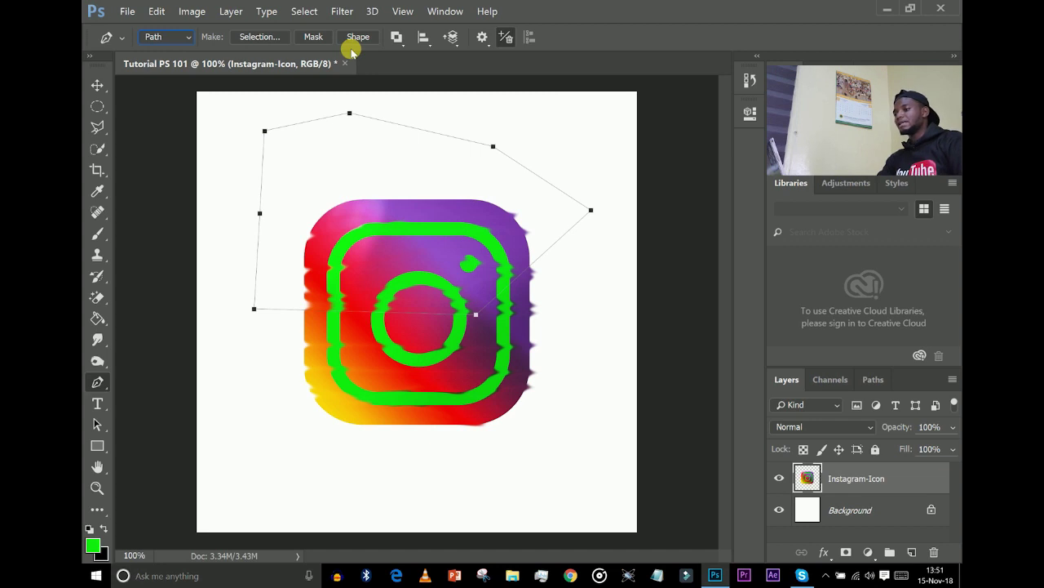
{"action": "left_click", "coordinate": [265, 37]}
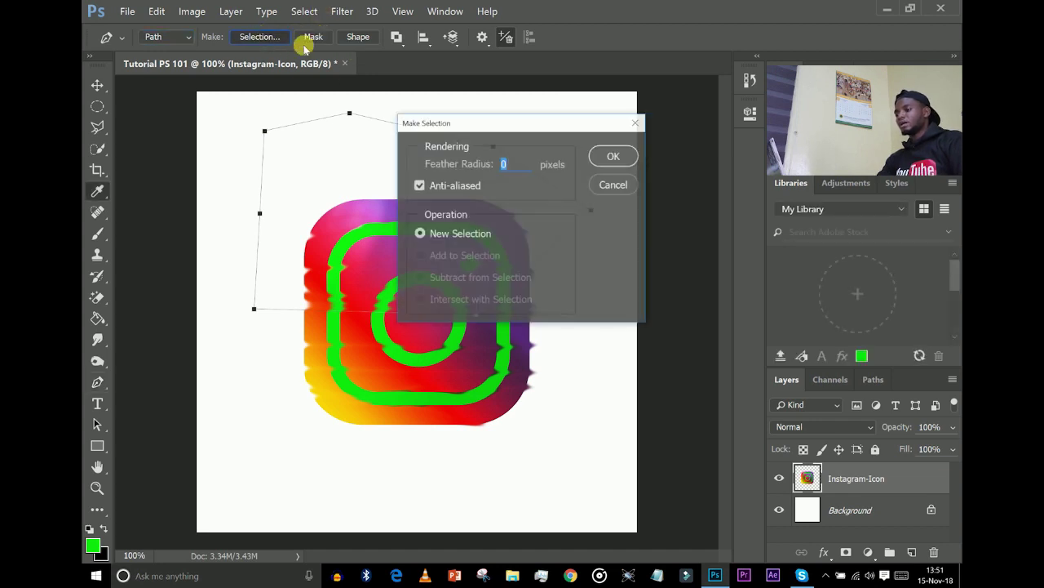
{"action": "left_click", "coordinate": [618, 154]}
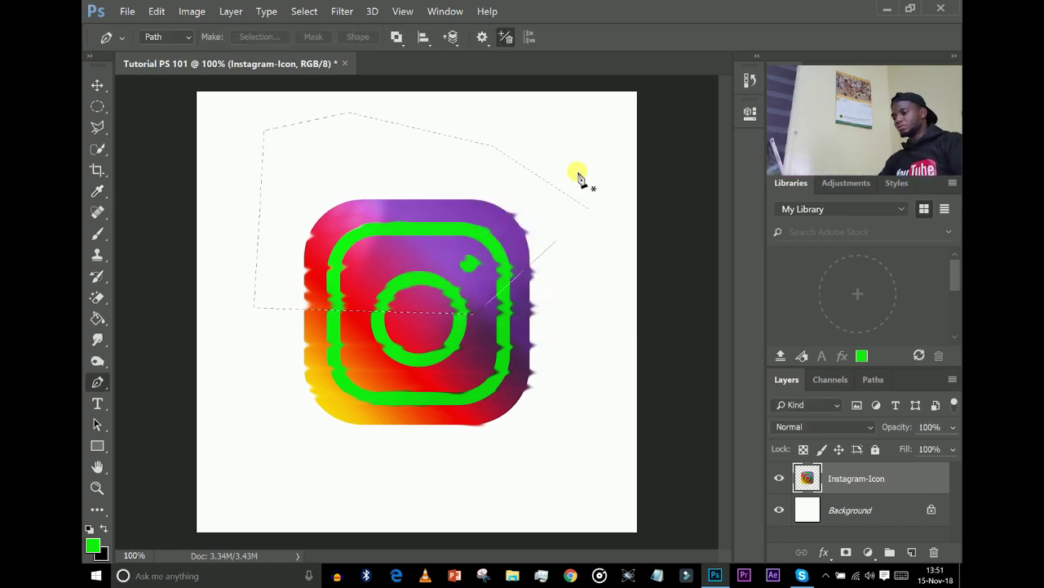
{"action": "key", "text": "ctrl+d"}
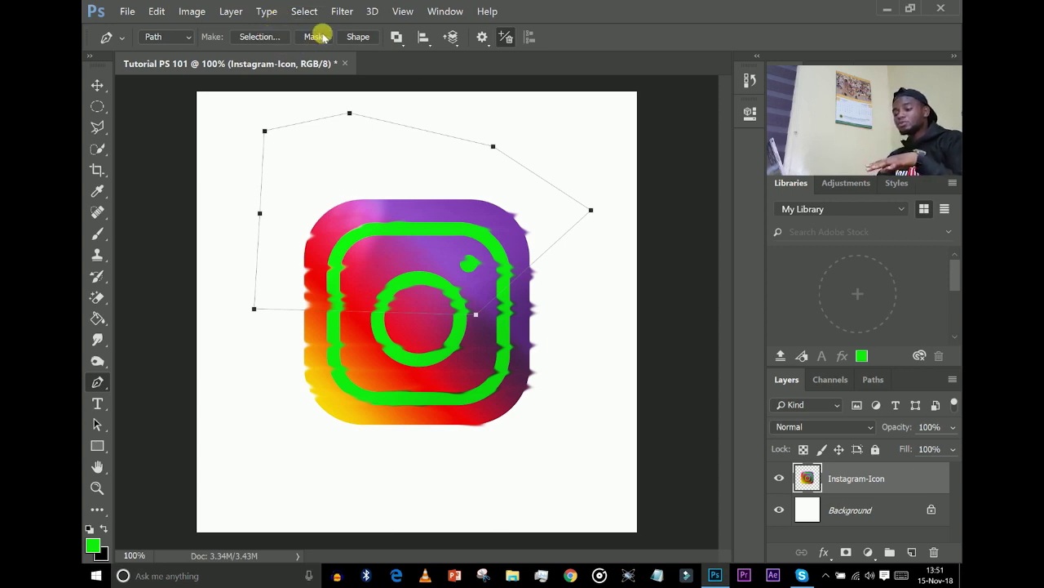
Step: Convert the path into a green filled shape, and undo both the shape and the drawn path
{"action": "left_click", "coordinate": [356, 38]}
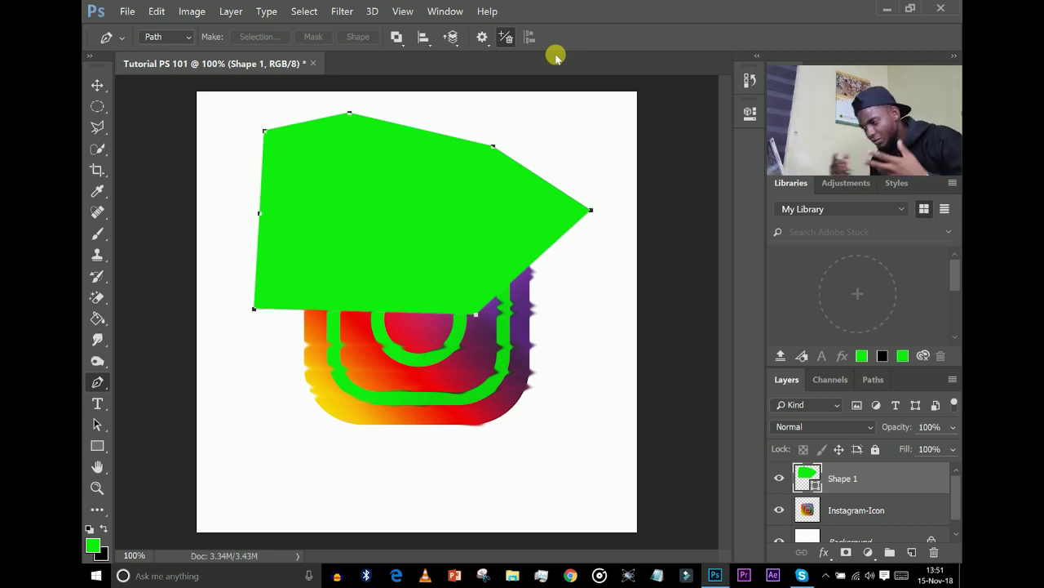
{"action": "key", "text": "ctrl+z"}
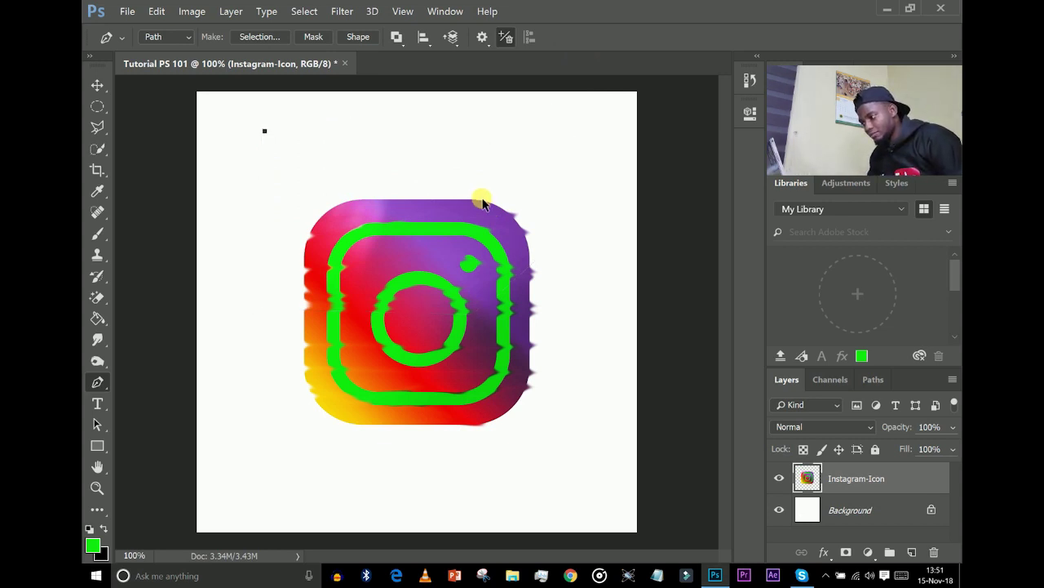
{"action": "key", "text": "ctrl+alt+z"}
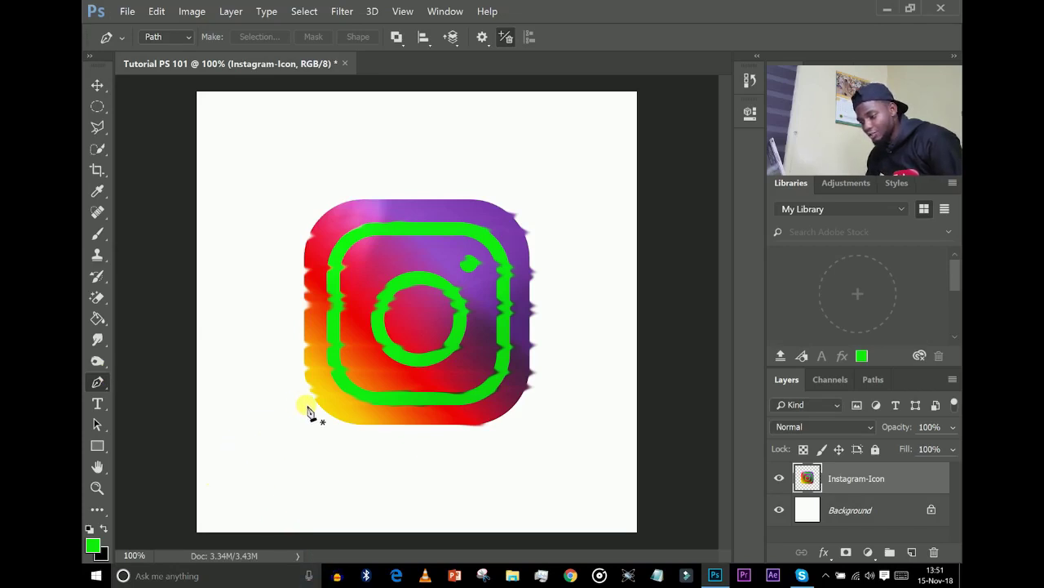
Step: Draw an open wavy path with six anchor points across the canvas below the icon, using curved Pen tool segments in Path mode
{"action": "left_click", "coordinate": [222, 475]}
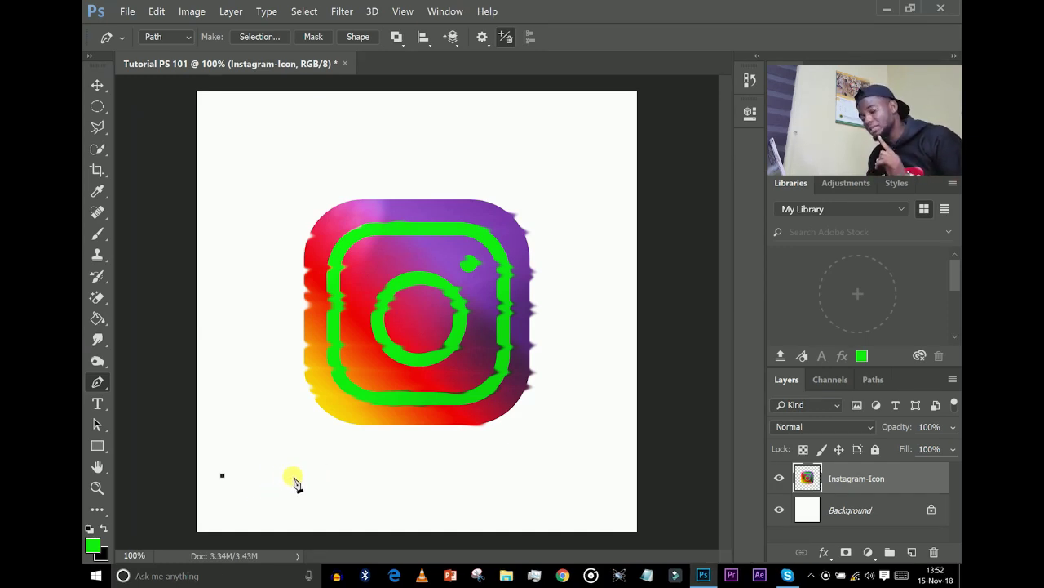
{"action": "left_click_drag", "start_coordinate": [293, 475], "coordinate": [300, 421]}
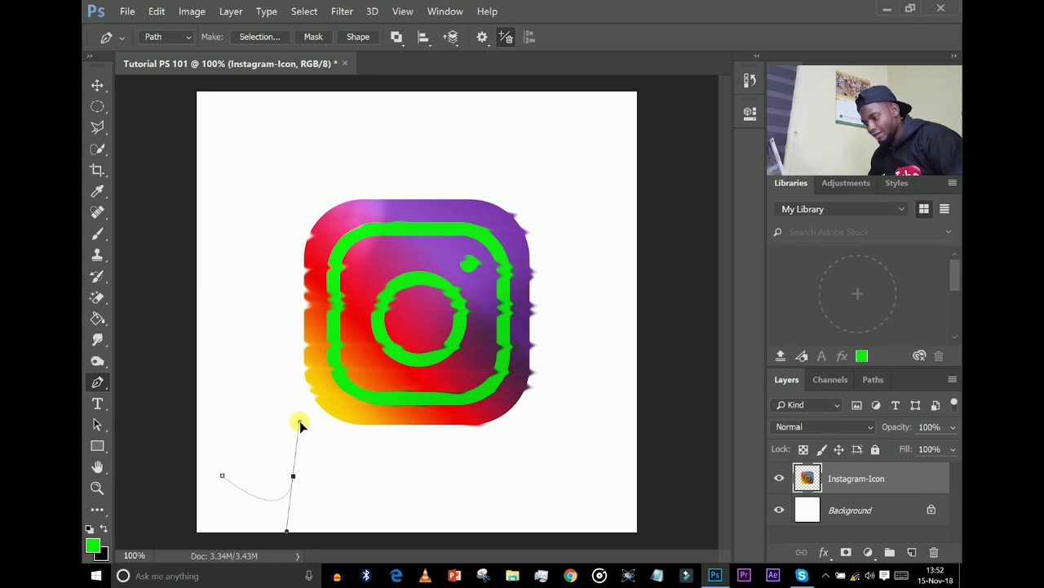
{"action": "left_click_drag", "start_coordinate": [299, 421], "coordinate": [334, 408]}
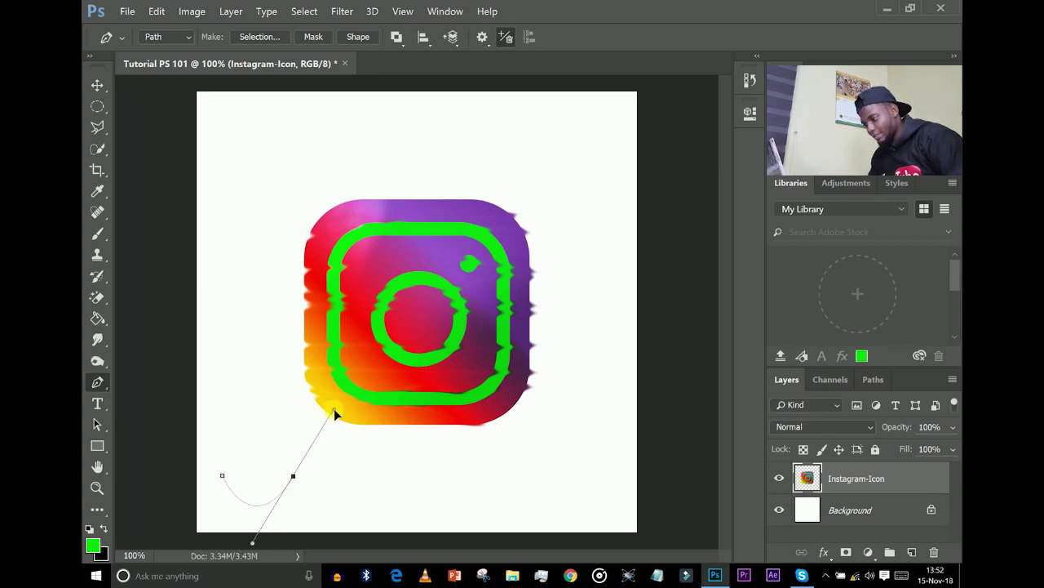
{"action": "left_click", "coordinate": [373, 475]}
{"action": "left_click_drag", "start_coordinate": [374, 476], "coordinate": [381, 476]}
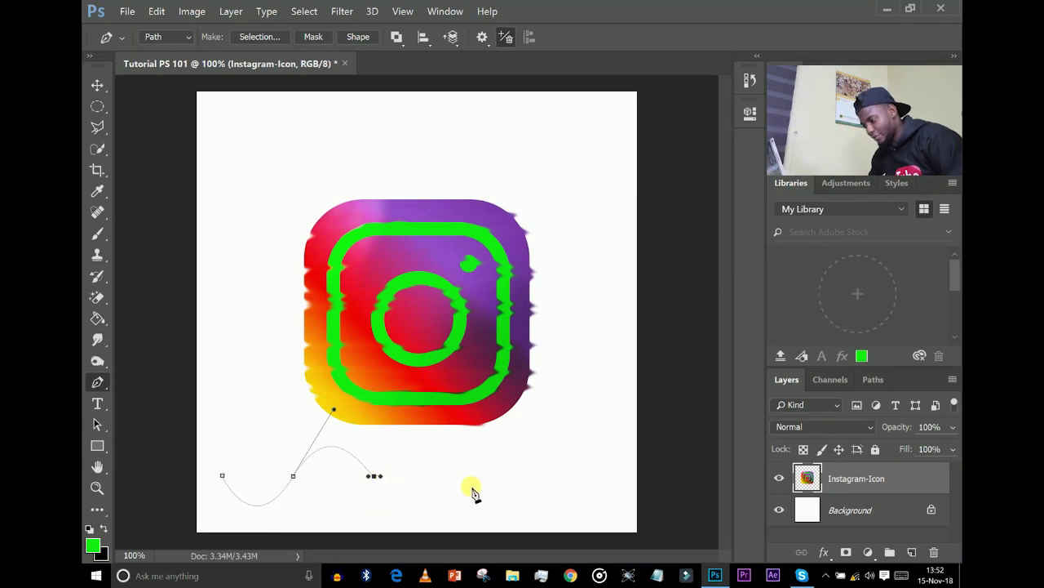
{"action": "left_click", "coordinate": [452, 474]}
{"action": "left_click_drag", "start_coordinate": [501, 434], "coordinate": [489, 412]}
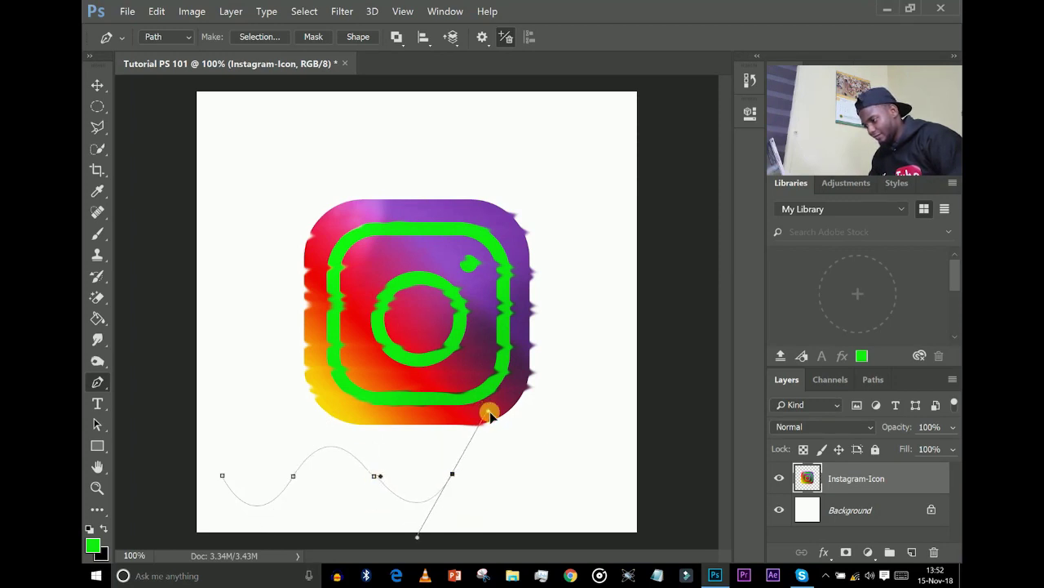
{"action": "left_click_drag", "start_coordinate": [541, 469], "coordinate": [550, 494]}
{"action": "left_click_drag", "start_coordinate": [623, 476], "coordinate": [663, 419]}
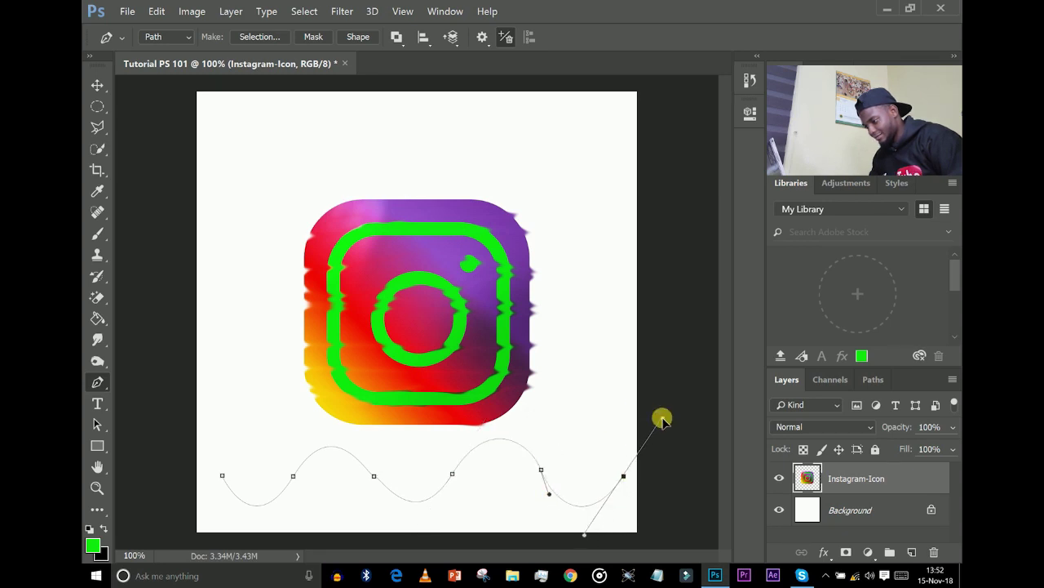
Step: Close the wavy path with a straight edge just below the icon and convert it into a green filled shape
{"action": "left_click", "coordinate": [620, 431]}
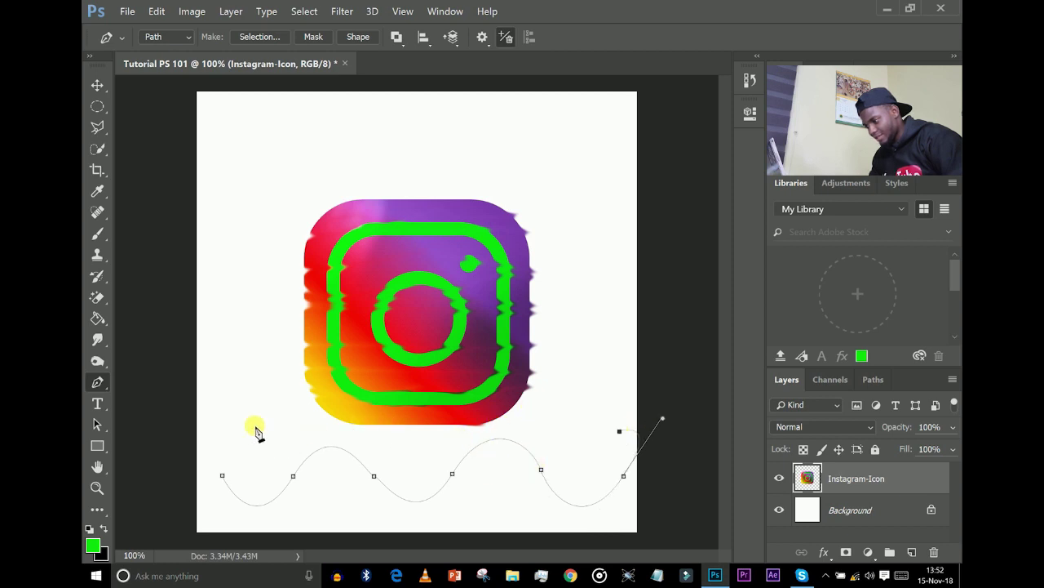
{"action": "left_click", "coordinate": [226, 428]}
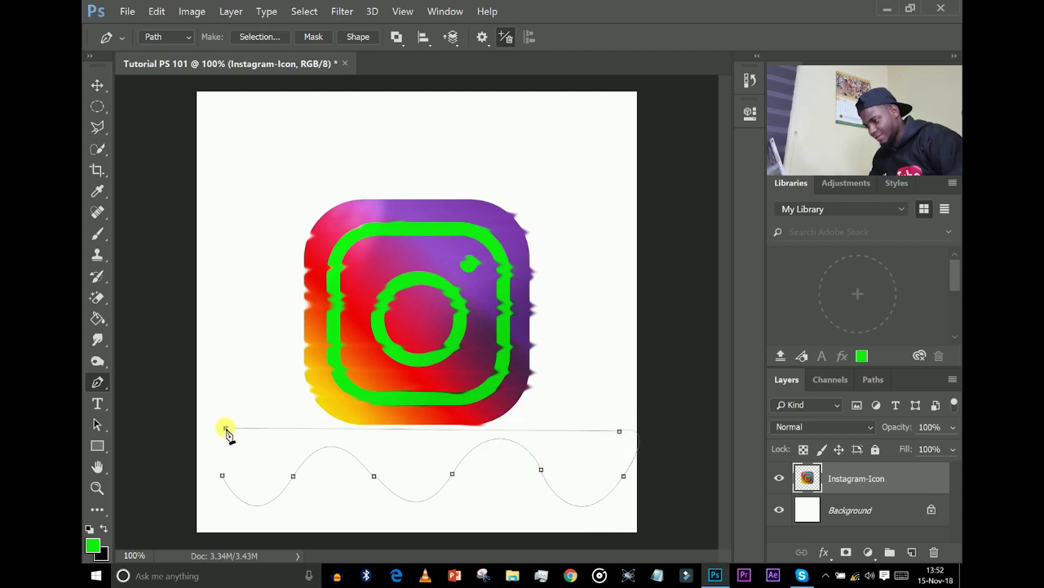
{"action": "left_click", "coordinate": [222, 475]}
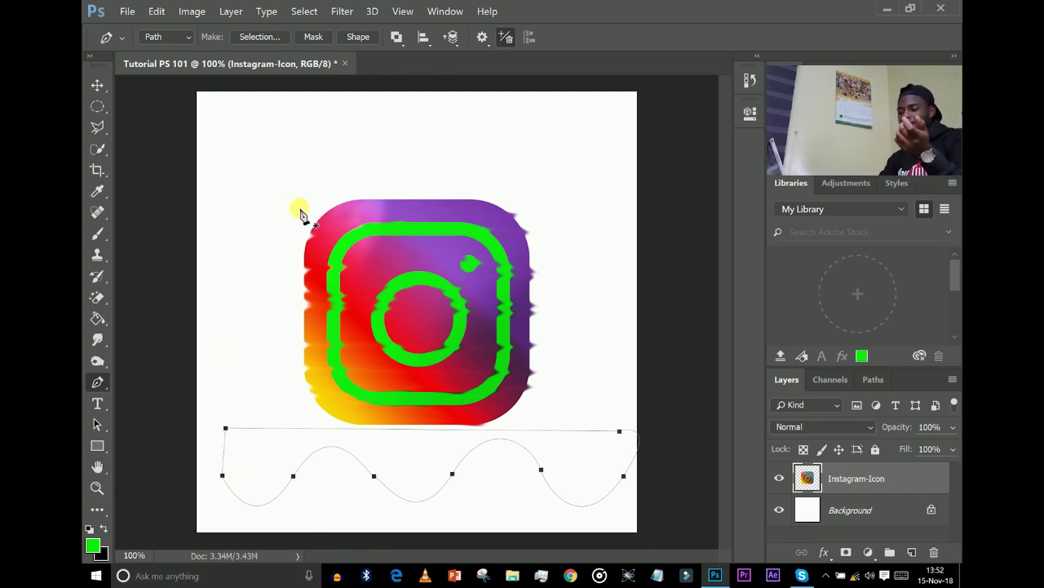
{"action": "left_click", "coordinate": [357, 38]}
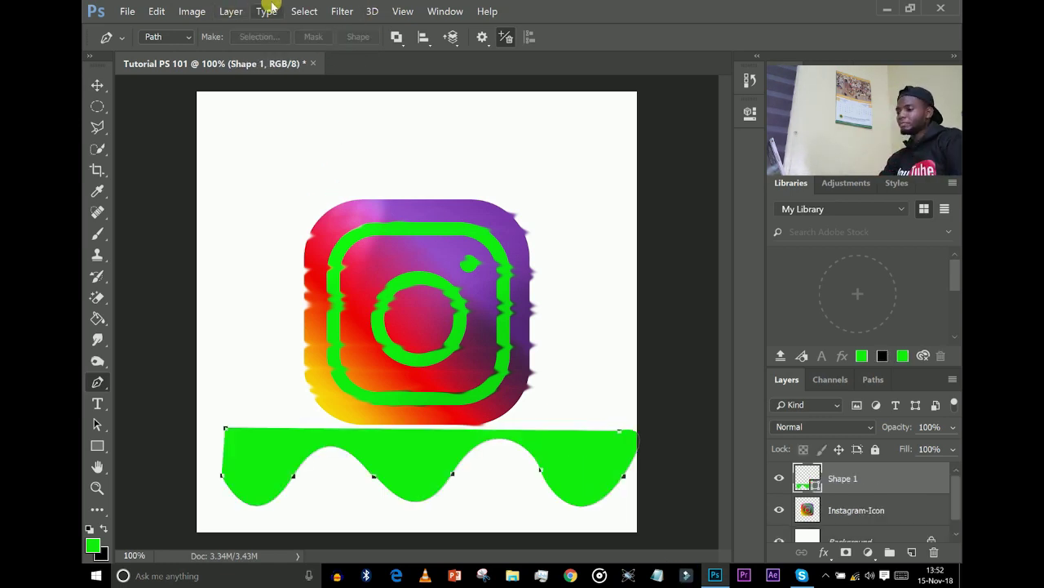
{"action": "scroll", "coordinate": [885, 461], "scroll_direction": "down", "scroll_amount": 1}
{"action": "scroll", "coordinate": [887, 494], "scroll_direction": "up", "scroll_amount": 1}
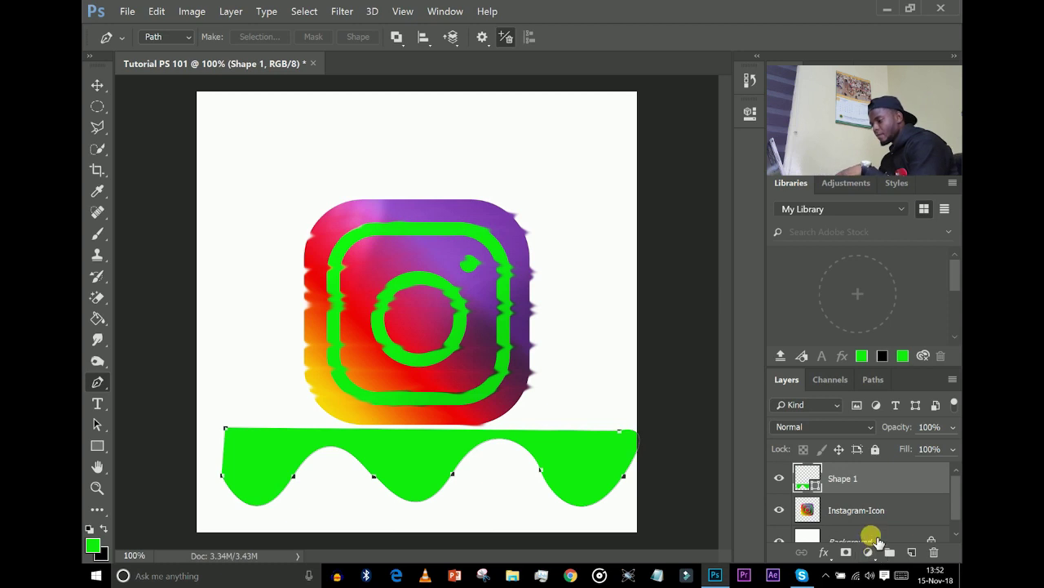
{"action": "left_click", "coordinate": [888, 509]}
{"action": "left_click", "coordinate": [889, 475]}
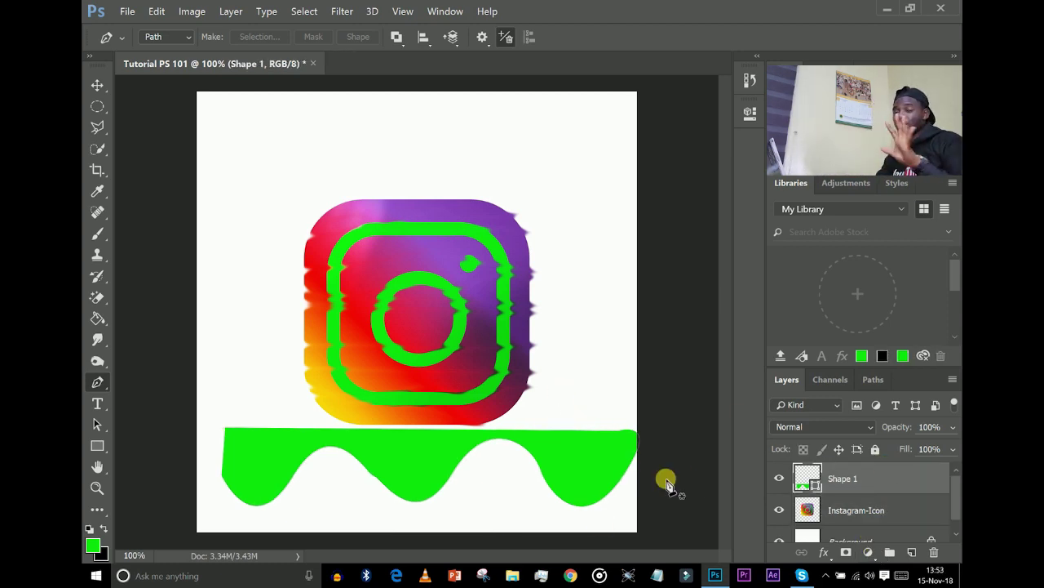
{"action": "right_click", "coordinate": [847, 484]}
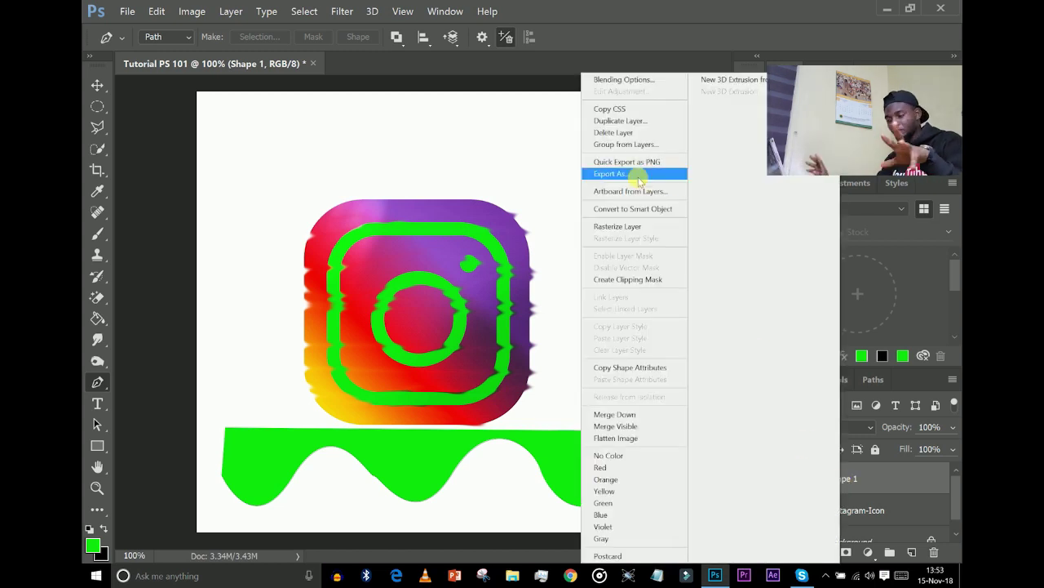
{"action": "left_click", "coordinate": [841, 5]}
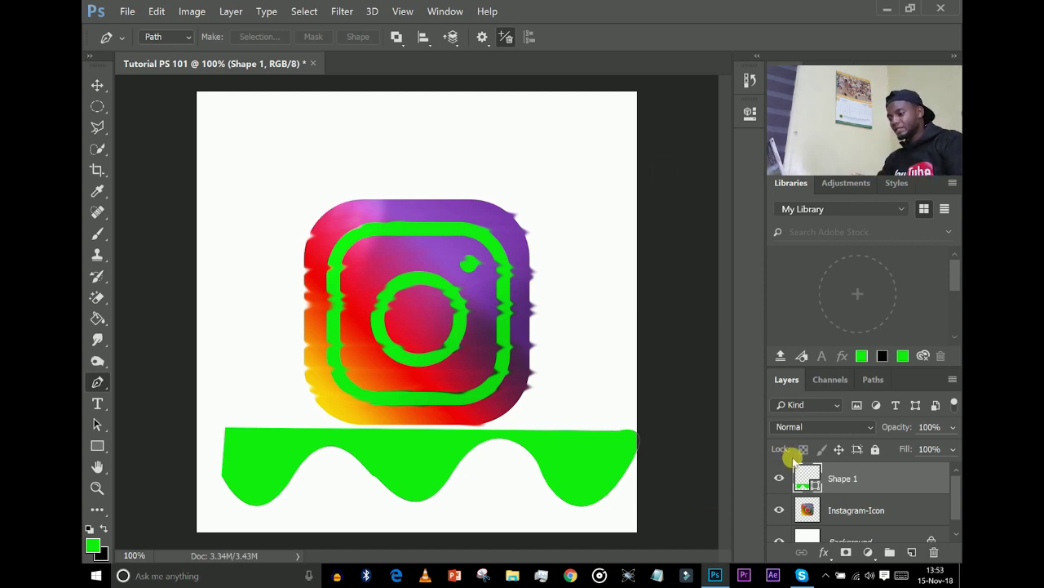
Step: Move the wavy green shape up over the icon's middle and rotate it 180° with Free Transform
{"action": "left_click", "coordinate": [97, 85]}
{"action": "left_click_drag", "start_coordinate": [313, 443], "coordinate": [313, 306]}
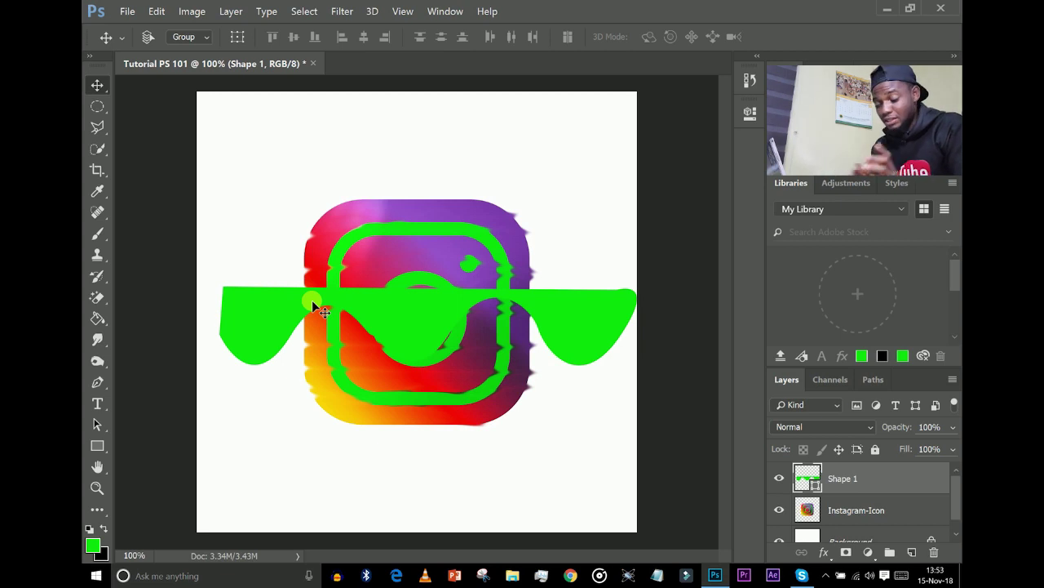
{"action": "key", "text": "ctrl+t"}
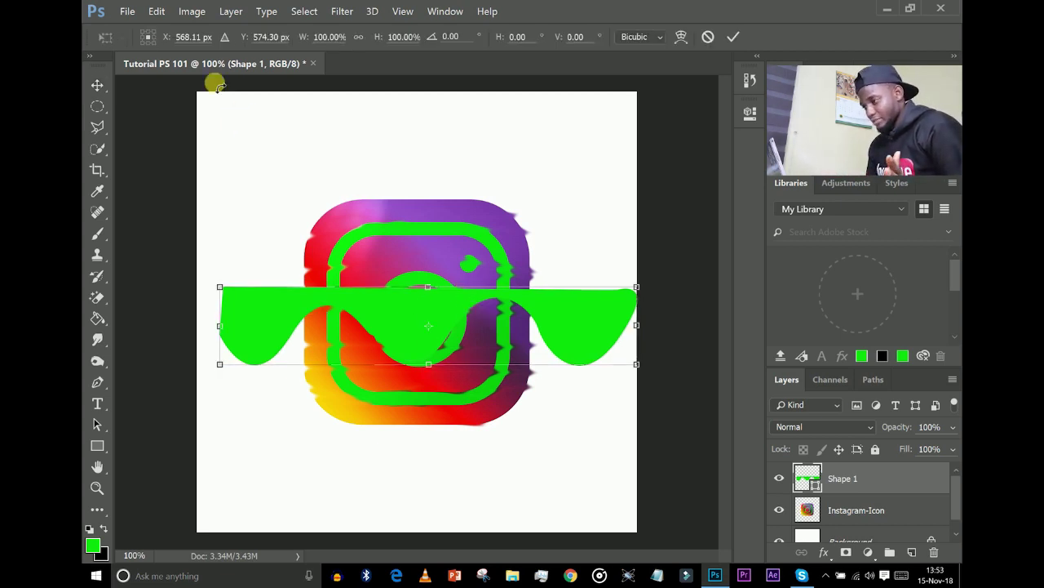
{"action": "left_click", "coordinate": [155, 9]}
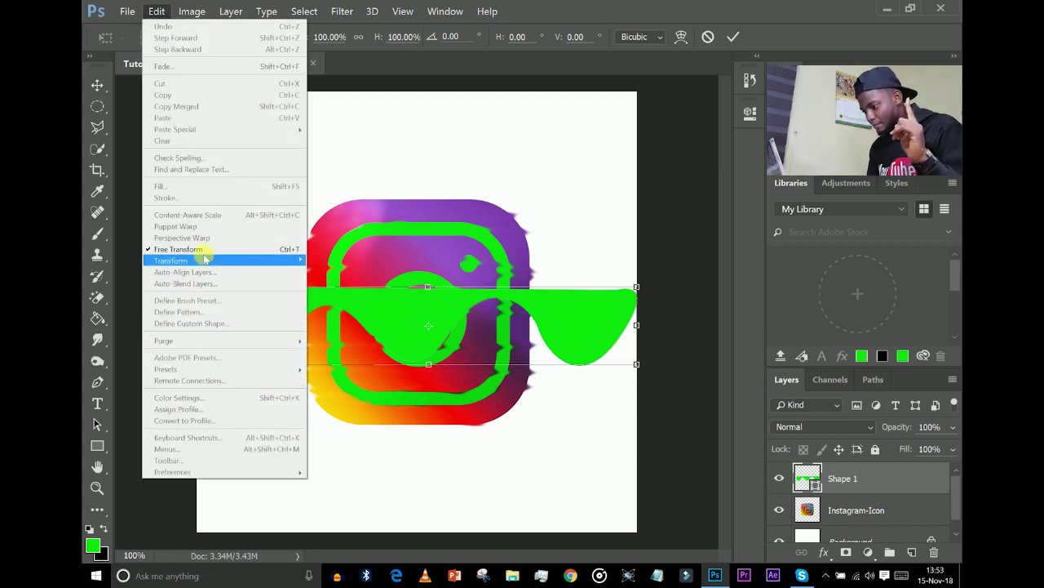
{"action": "left_click", "coordinate": [537, 5]}
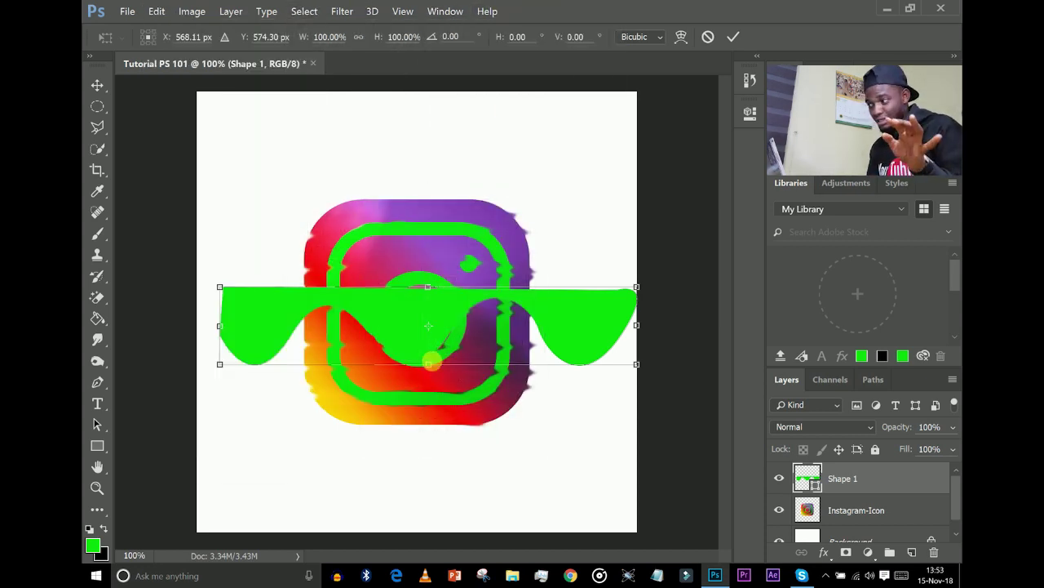
{"action": "right_click", "coordinate": [377, 320]}
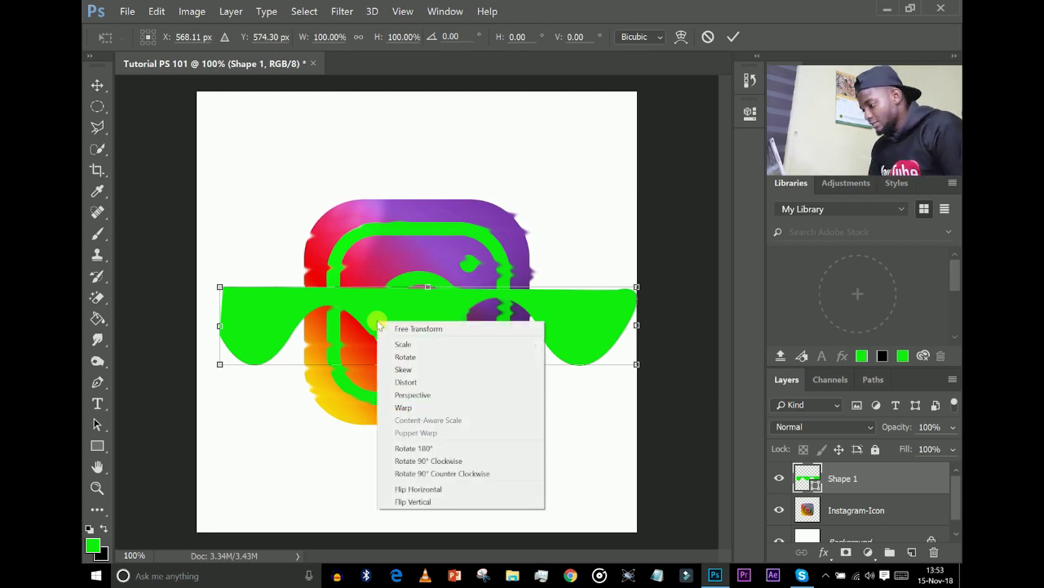
{"action": "left_click", "coordinate": [418, 448]}
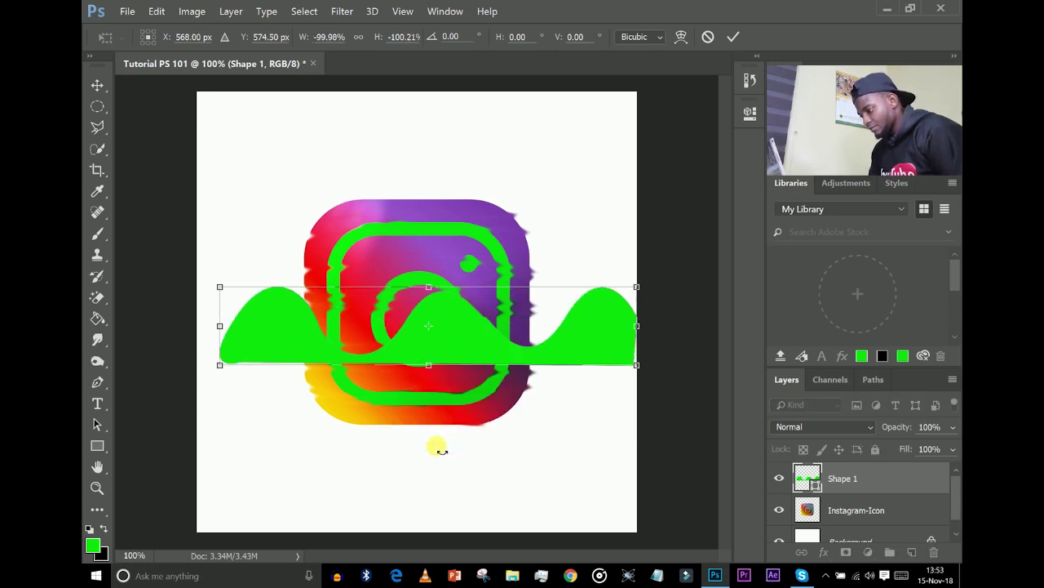
Step: Place the rotated wavy shape along the canvas's lower edge, centred horizontally, and apply the transformation
{"action": "left_click_drag", "start_coordinate": [538, 341], "coordinate": [519, 519]}
{"action": "left_click_drag", "start_coordinate": [535, 513], "coordinate": [534, 513]}
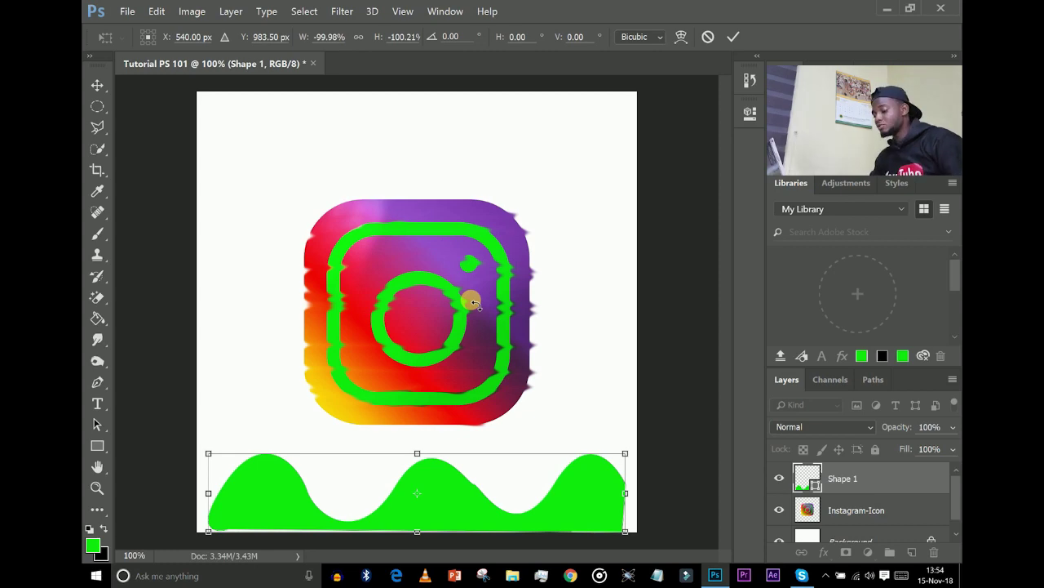
{"action": "key", "text": "ctrl+plus"}
{"action": "key", "text": "ctrl+plus"}
{"action": "key", "text": "ctrl+plus"}
{"action": "key", "text": "ctrl+plus"}
{"action": "key", "text": "ctrl+minus"}
{"action": "key", "text": "ctrl+minus"}
{"action": "key", "text": "ctrl+minus"}
{"action": "key", "text": "ctrl+minus"}
{"action": "key", "text": "ctrl+minus"}
{"action": "key", "text": "ctrl+minus"}
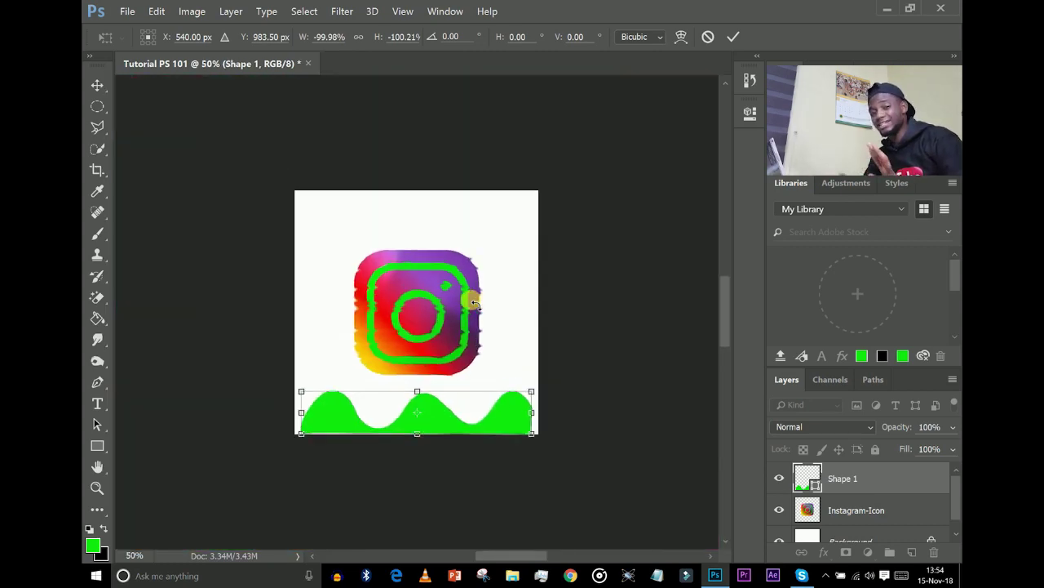
{"action": "key", "text": "ctrl+plus"}
{"action": "key", "text": "ctrl+plus"}
{"action": "key", "text": "ctrl+plus"}
{"action": "scroll", "coordinate": [410, 340], "scroll_direction": "down", "scroll_amount": 10}
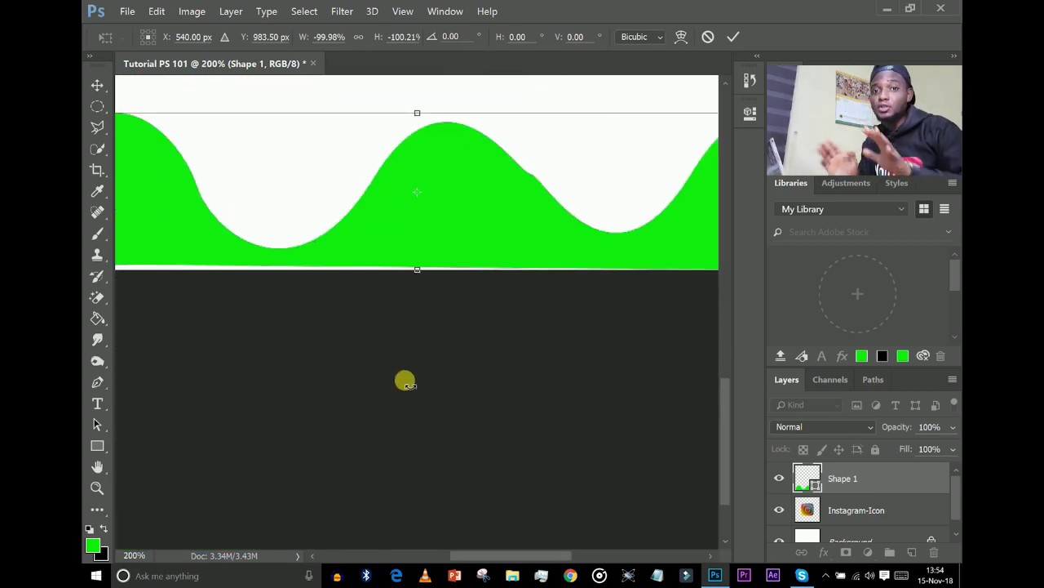
{"action": "key", "text": "Return"}
{"action": "key", "text": "ctrl+0"}
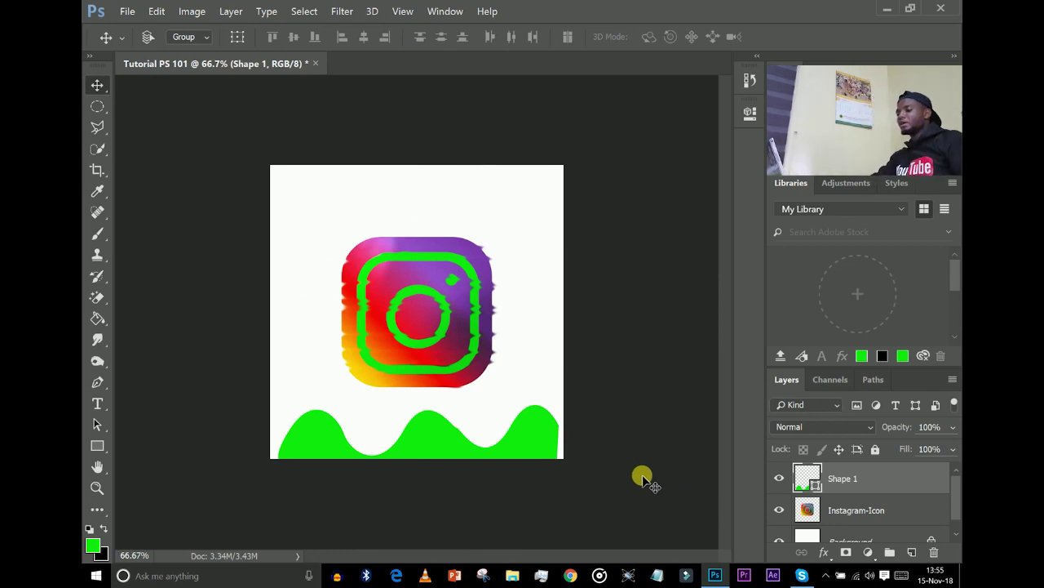
Step: Create a wide text box above the icon with the Type tool and set its text to Montserrat Bold at 32 pt
{"action": "left_click", "coordinate": [95, 403]}
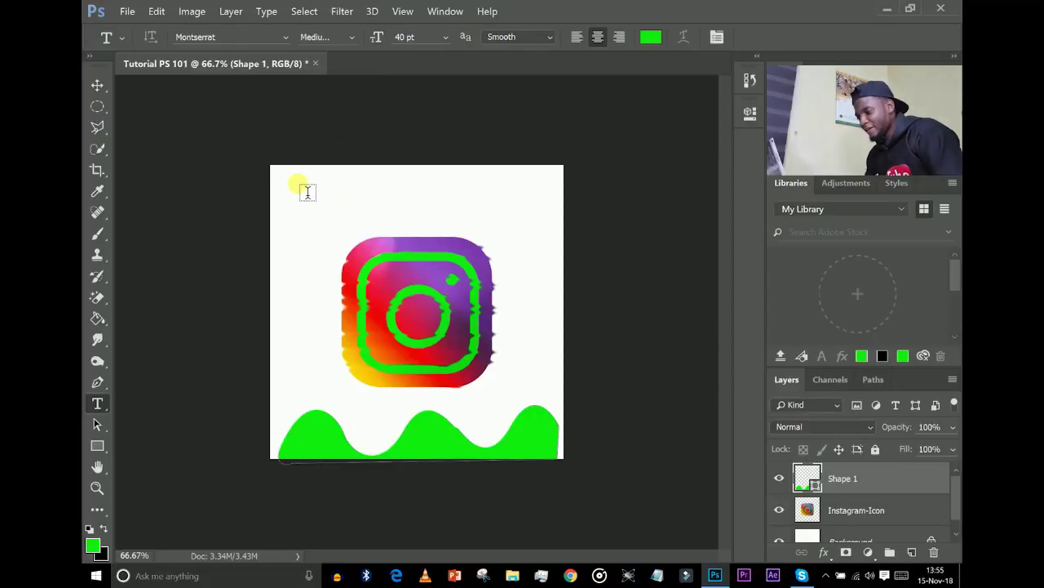
{"action": "left_click_drag", "start_coordinate": [298, 185], "coordinate": [531, 222]}
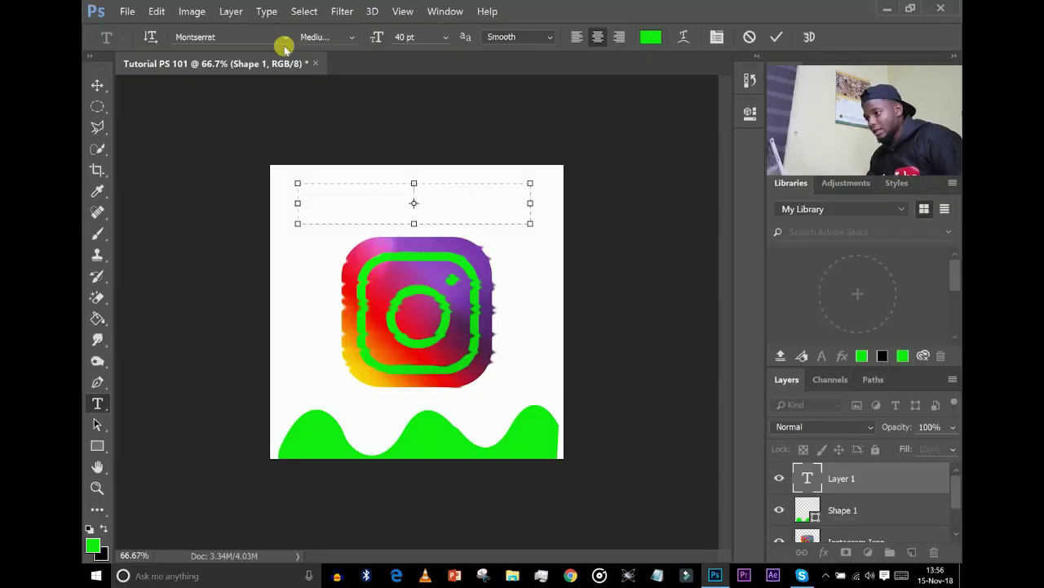
{"action": "left_click", "coordinate": [353, 38]}
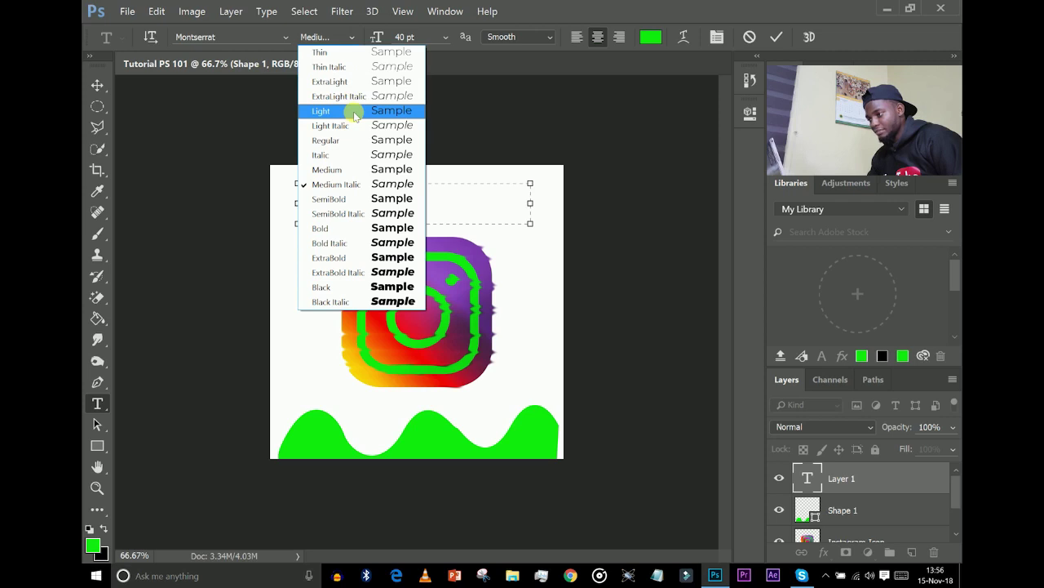
{"action": "left_click", "coordinate": [604, 5]}
{"action": "left_click", "coordinate": [353, 37]}
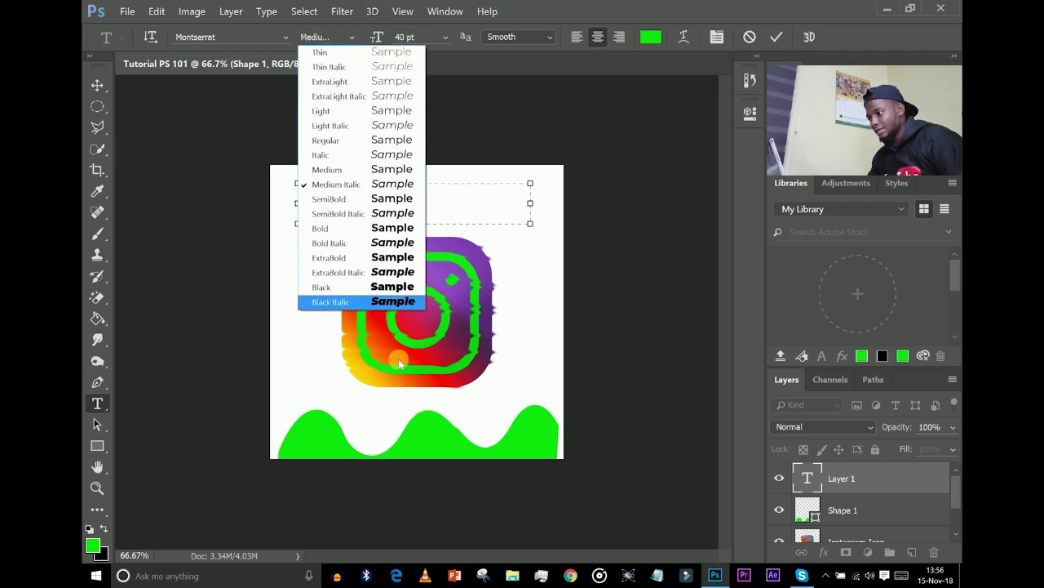
{"action": "left_click", "coordinate": [330, 229]}
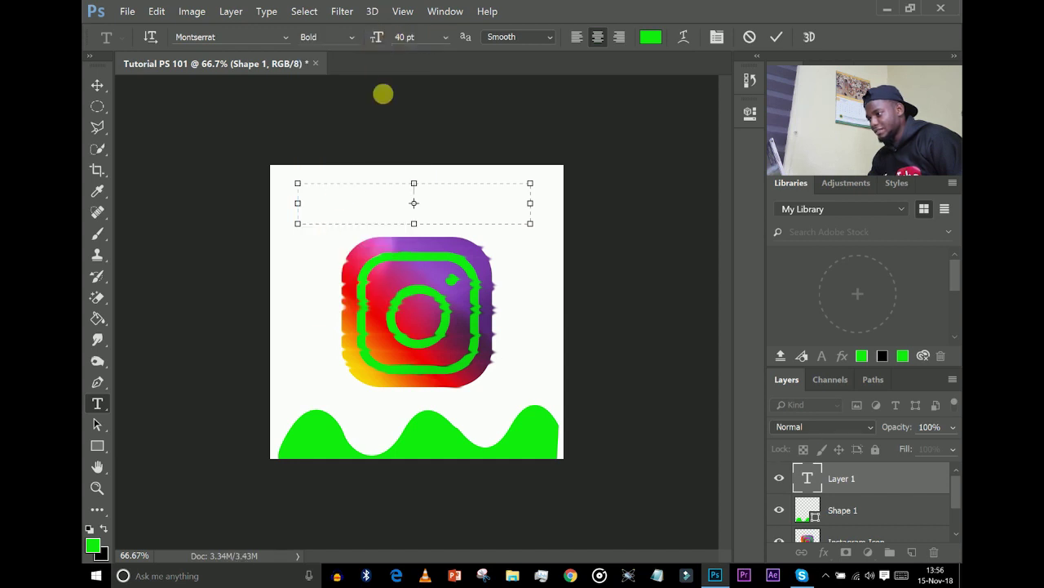
{"action": "mouse_move", "coordinate": [384, 38]}
{"action": "left_mouse_down"}
{"action": "mouse_move", "coordinate": [367, 37]}
{"action": "mouse_move", "coordinate": [384, 39]}
{"action": "left_mouse_up"}
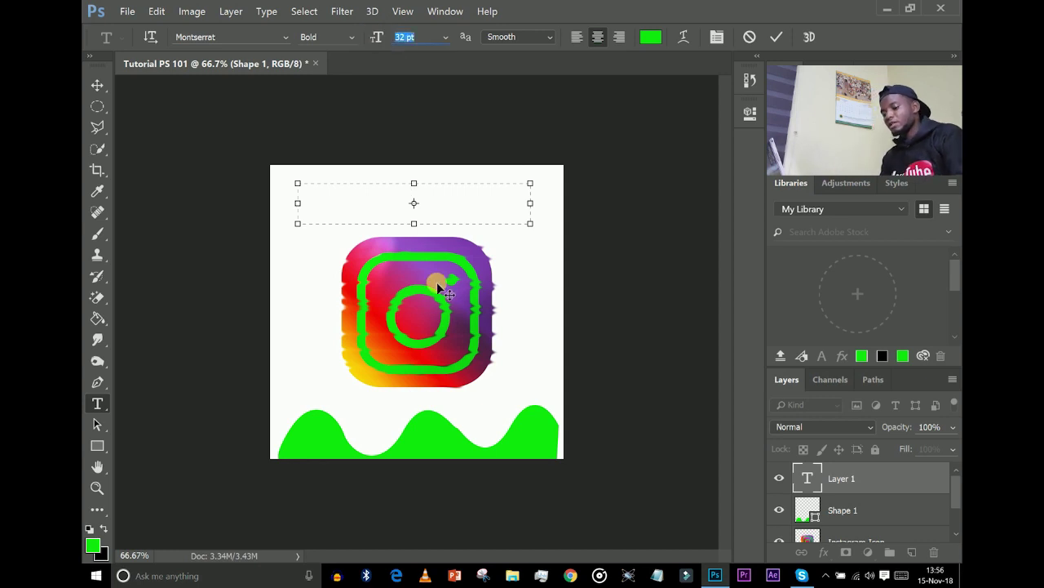
Step: Enter "Creative Savv Fam Are AWesome People" in the text box above the icon and select the whole line
{"action": "left_click", "coordinate": [396, 210]}
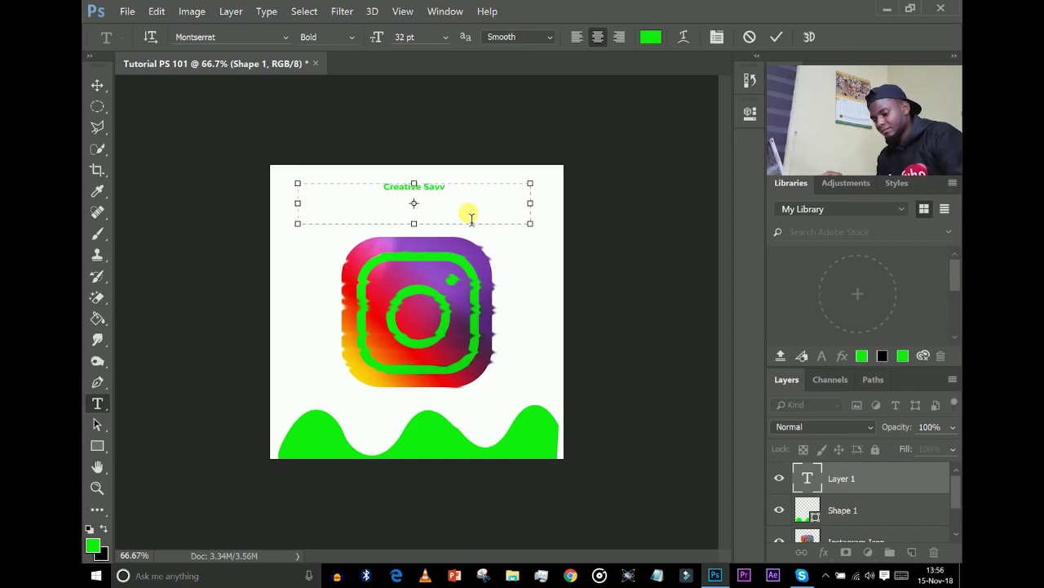
{"action": "type", "text": "FA"}
{"action": "key", "text": "BackSpace"}
{"action": "type", "text": "am "}
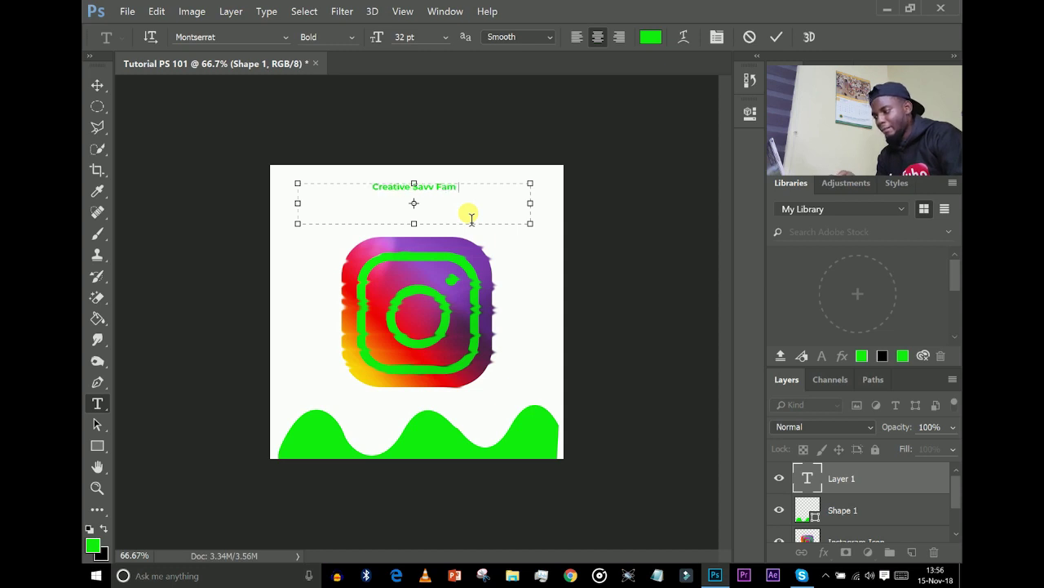
{"action": "type", "text": "Are AWesome"}
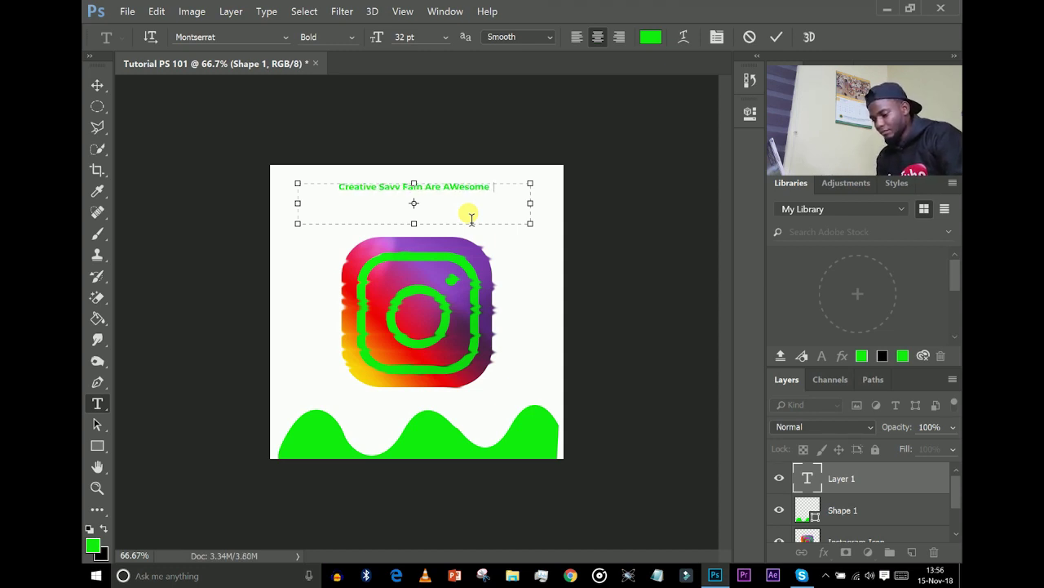
{"action": "type", "text": " People"}
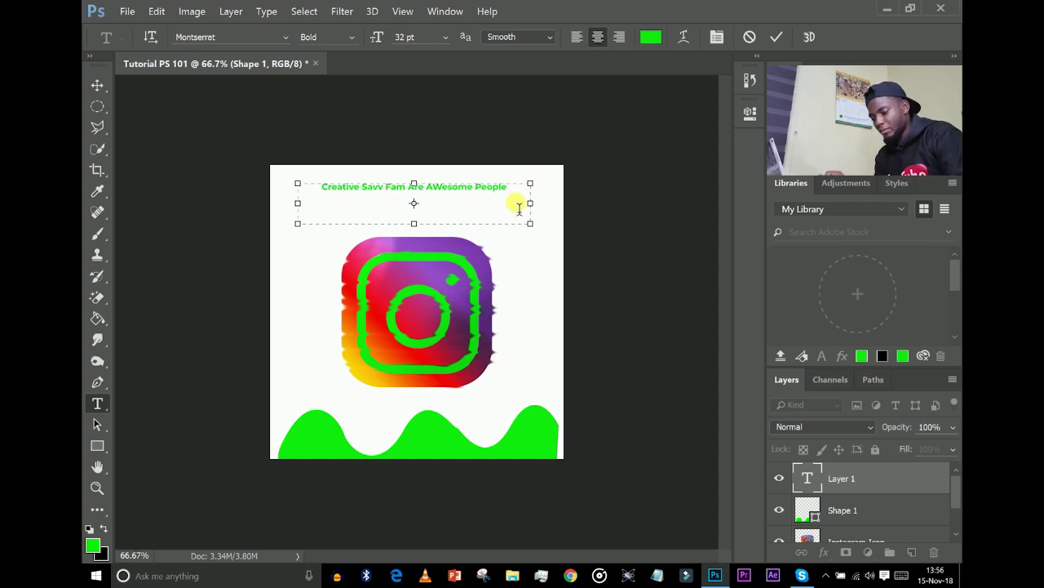
{"action": "left_click_drag", "start_coordinate": [504, 189], "coordinate": [275, 163]}
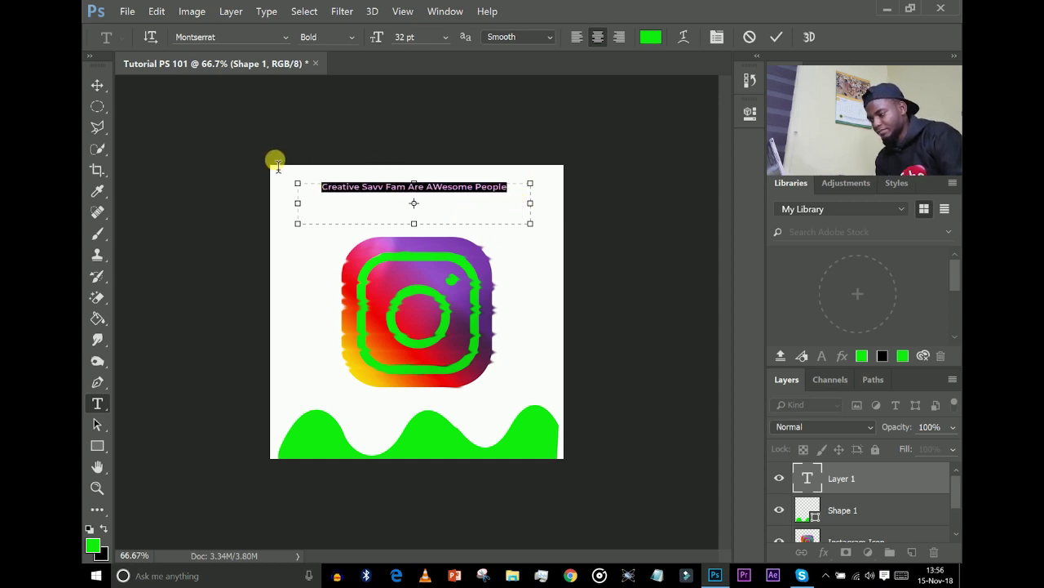
Step: Correct "Savv" to "Sav" in the text above the icon and select the whole line
{"action": "left_click", "coordinate": [380, 198]}
{"action": "key", "text": "BackSpace"}
{"action": "key", "text": "ctrl+a"}
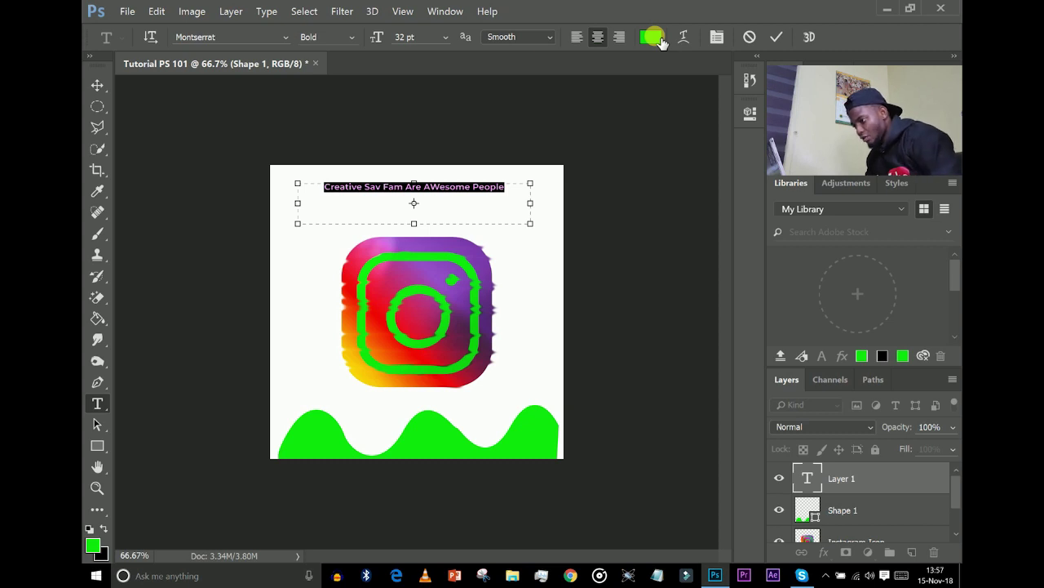
{"action": "type", "text": "People"}
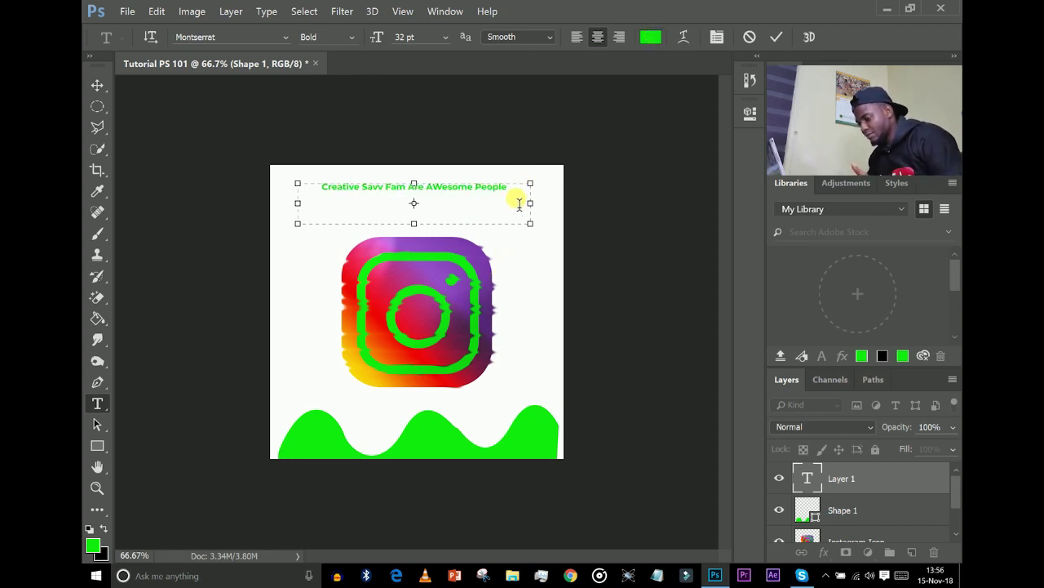
{"action": "left_click_drag", "start_coordinate": [519, 203], "coordinate": [275, 163]}
{"action": "left_click", "coordinate": [380, 204]}
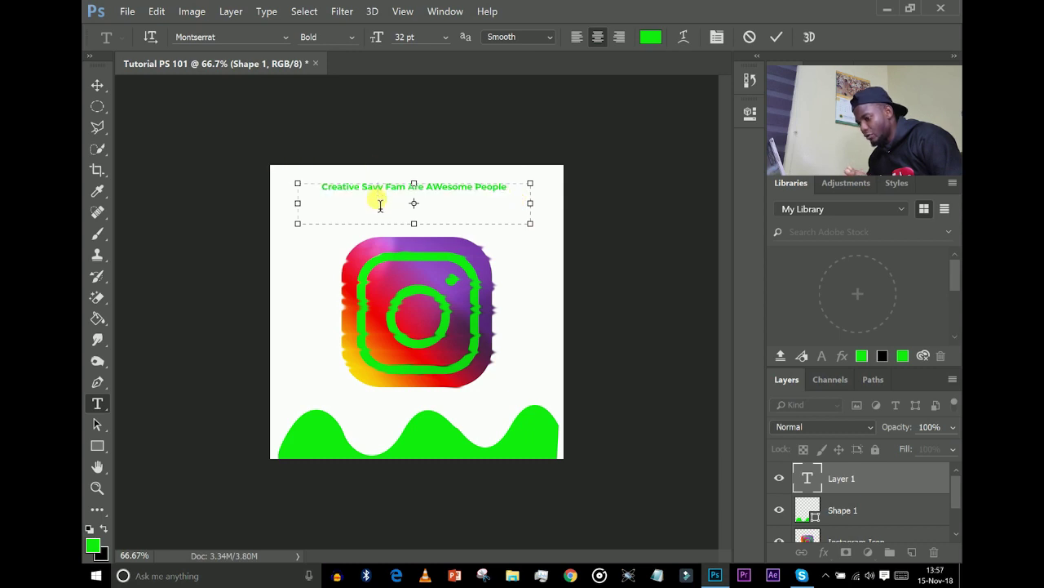
{"action": "left_click_drag", "start_coordinate": [506, 209], "coordinate": [236, 154]}
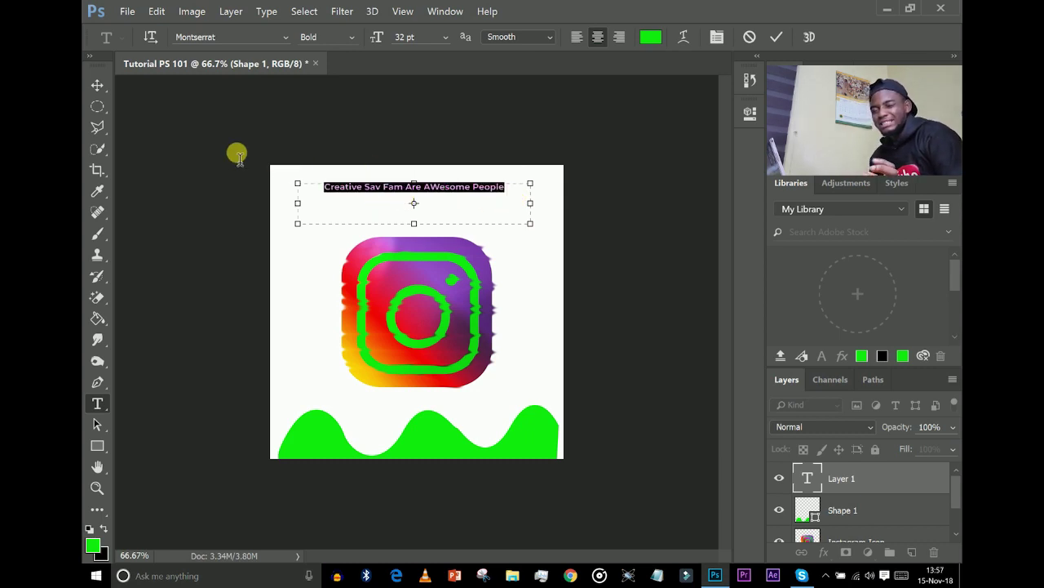
Step: Set the selected headline's text colour to black (000000) and its size to 64 pt
{"action": "left_click", "coordinate": [653, 37]}
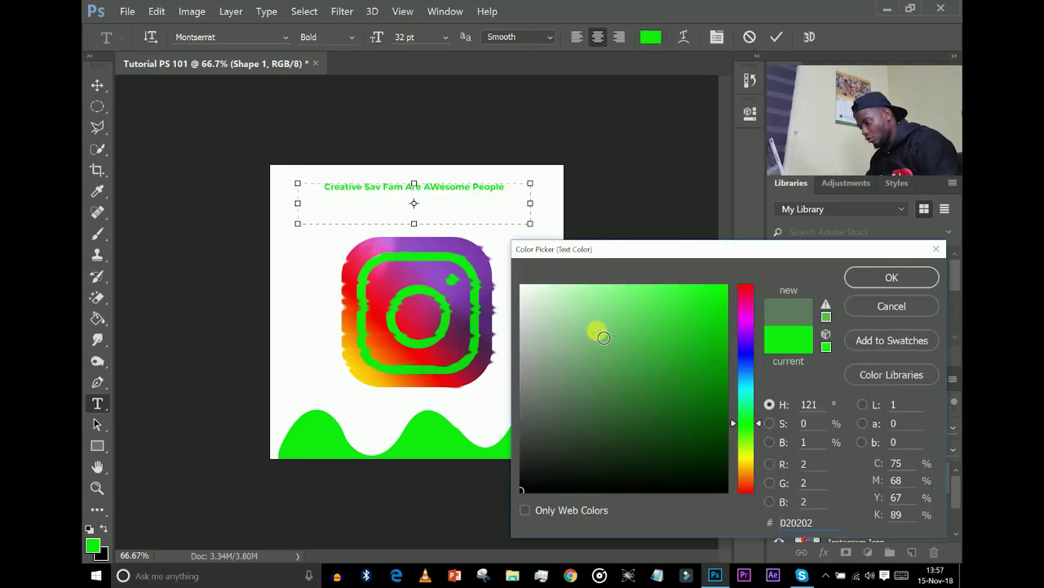
{"action": "mouse_move", "coordinate": [604, 337]}
{"action": "left_mouse_down"}
{"action": "mouse_move", "coordinate": [656, 399]}
{"action": "mouse_move", "coordinate": [632, 310]}
{"action": "mouse_move", "coordinate": [723, 269]}
{"action": "mouse_move", "coordinate": [556, 318]}
{"action": "mouse_move", "coordinate": [692, 397]}
{"action": "left_mouse_up"}
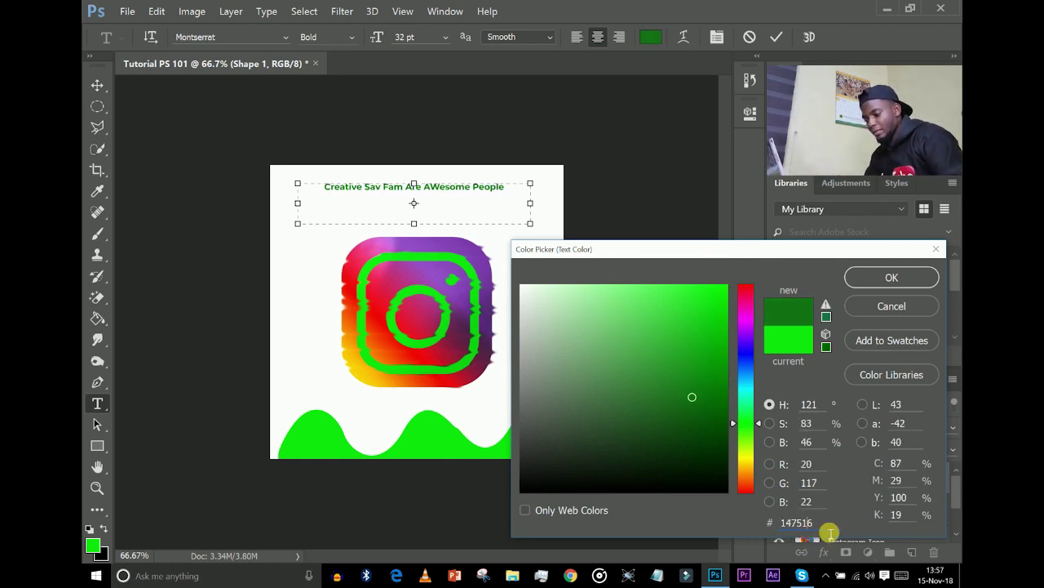
{"action": "double_click", "coordinate": [828, 527]}
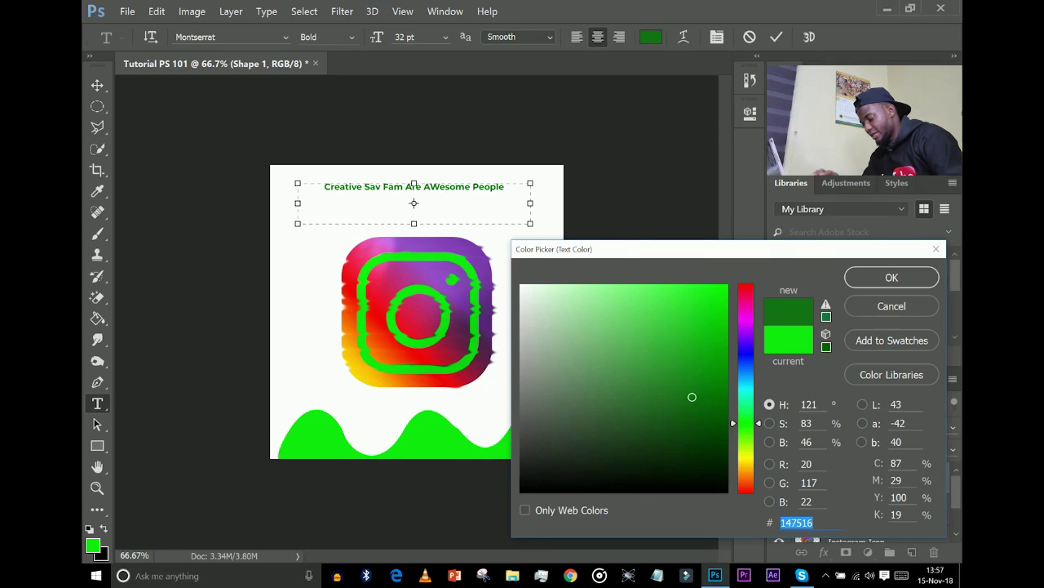
{"action": "type", "text": "000000"}
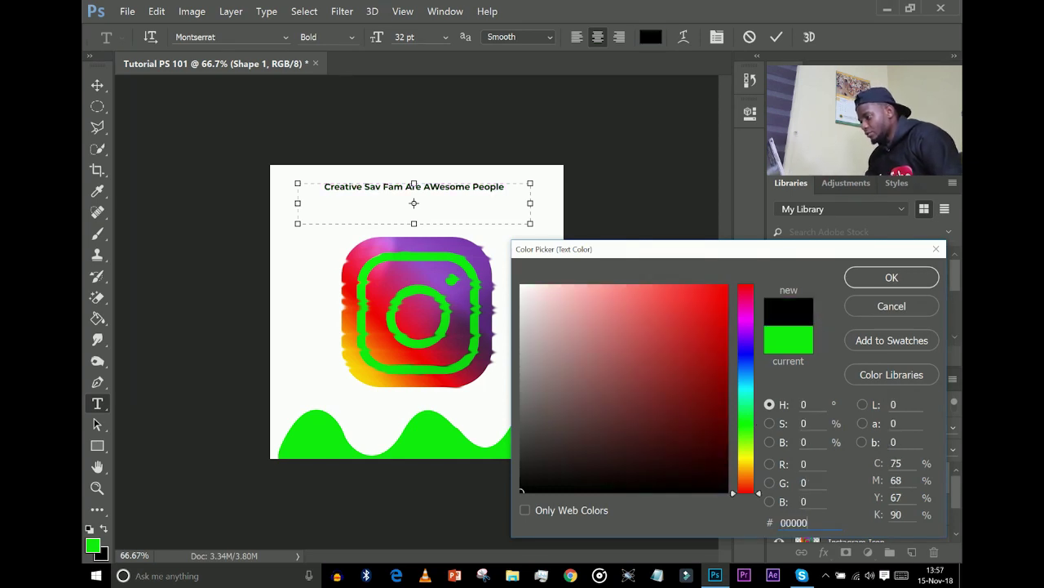
{"action": "left_click", "coordinate": [876, 282]}
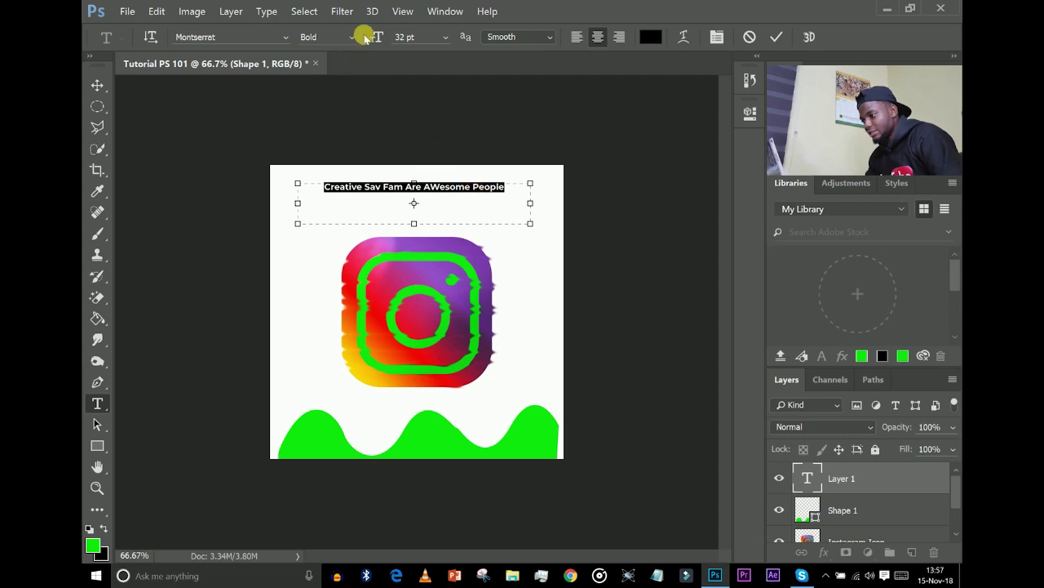
{"action": "left_click_drag", "start_coordinate": [376, 41], "coordinate": [405, 49]}
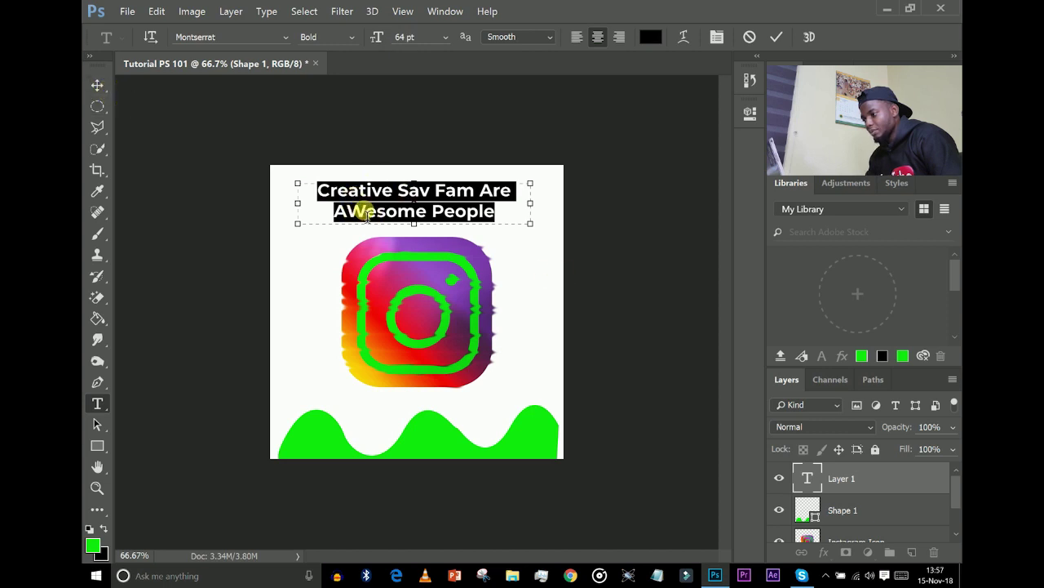
Step: Correct "AWesome" to "Awesome", insert "The" in front of "Creative" and commit the headline text
{"action": "left_click", "coordinate": [369, 215]}
{"action": "key", "text": "BackSpace"}
{"action": "type", "text": "w"}
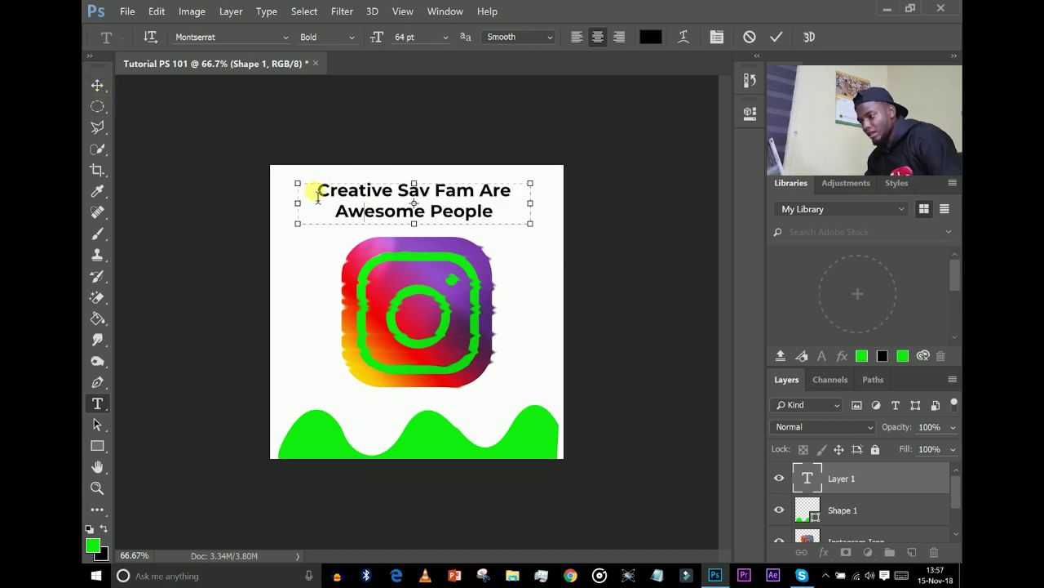
{"action": "left_click", "coordinate": [317, 194]}
{"action": "type", "text": "The"}
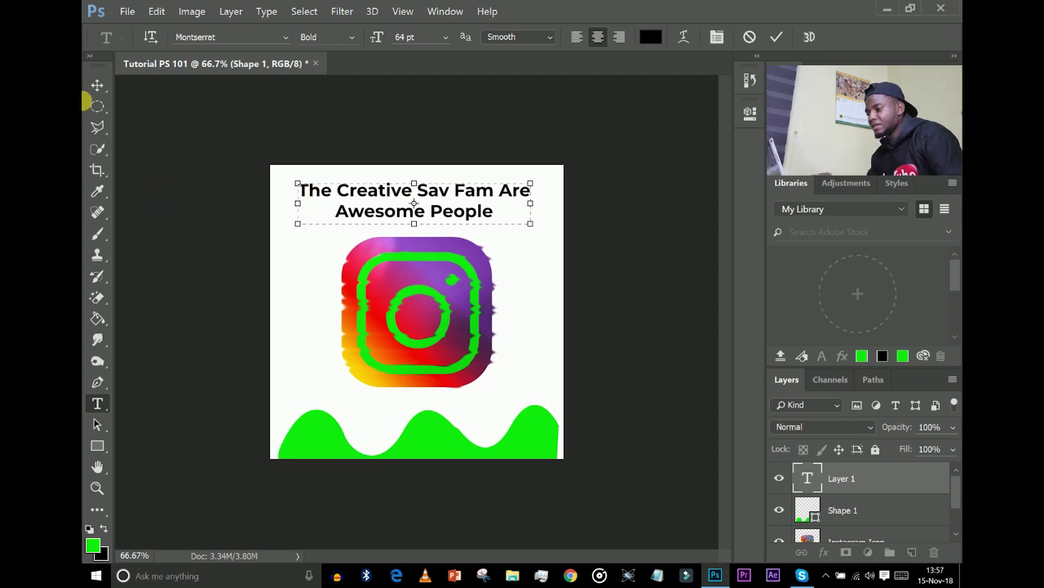
{"action": "left_click", "coordinate": [97, 85]}
{"action": "left_click", "coordinate": [529, 173]}
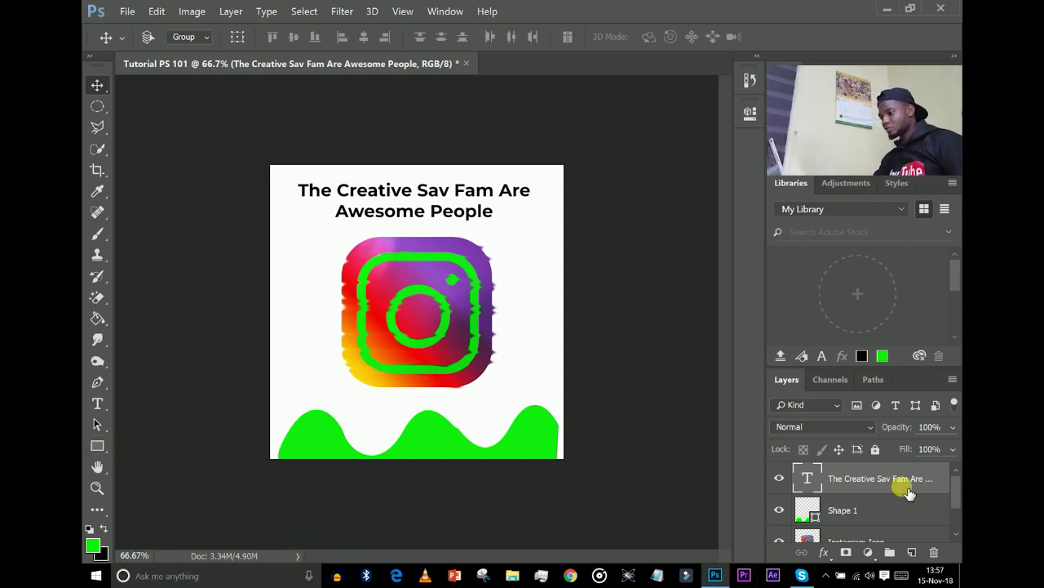
Step: Hide and show again the Background, Instagram-Icon, Shape 1 and headline text layers one after another
{"action": "scroll", "coordinate": [906, 502], "scroll_direction": "down", "scroll_amount": 2}
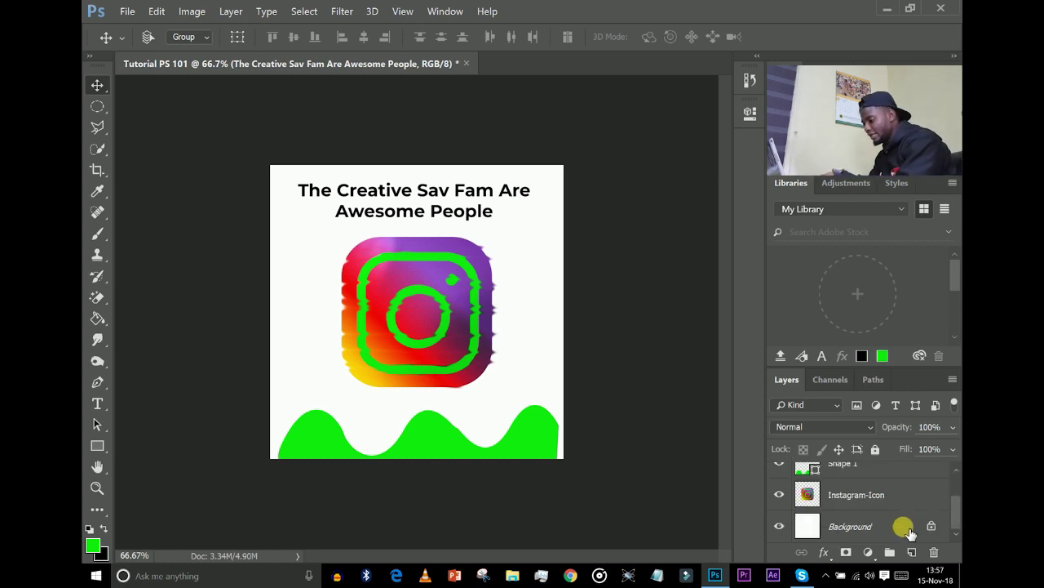
{"action": "left_click", "coordinate": [903, 515]}
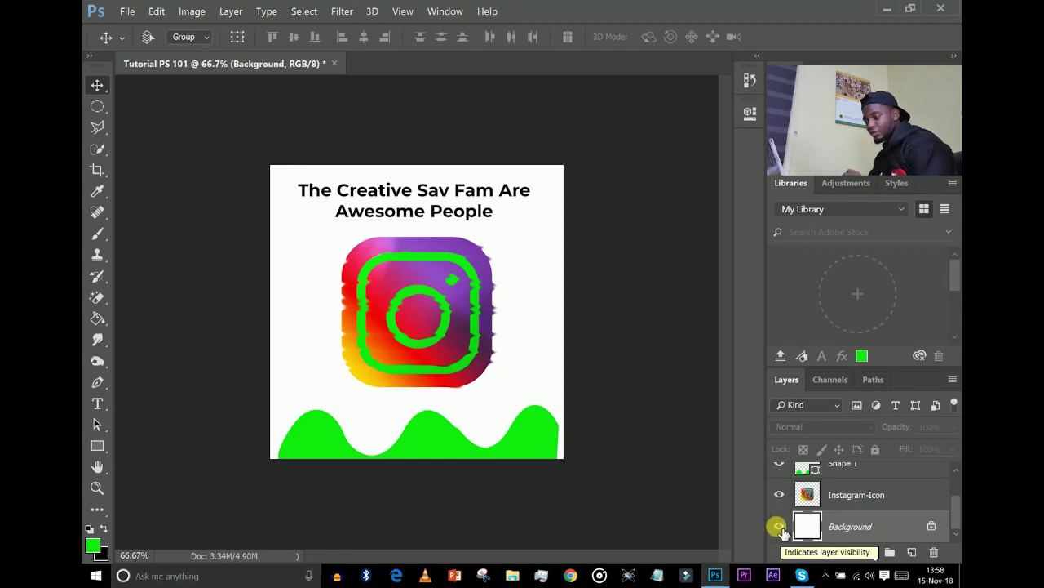
{"action": "left_click", "coordinate": [780, 526]}
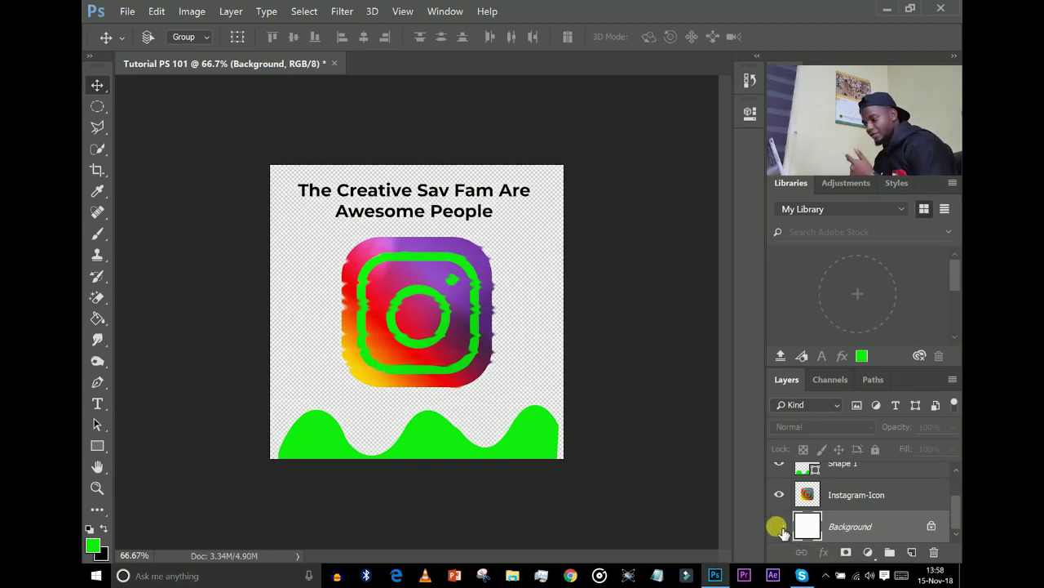
{"action": "left_click", "coordinate": [781, 526]}
{"action": "left_click", "coordinate": [780, 494]}
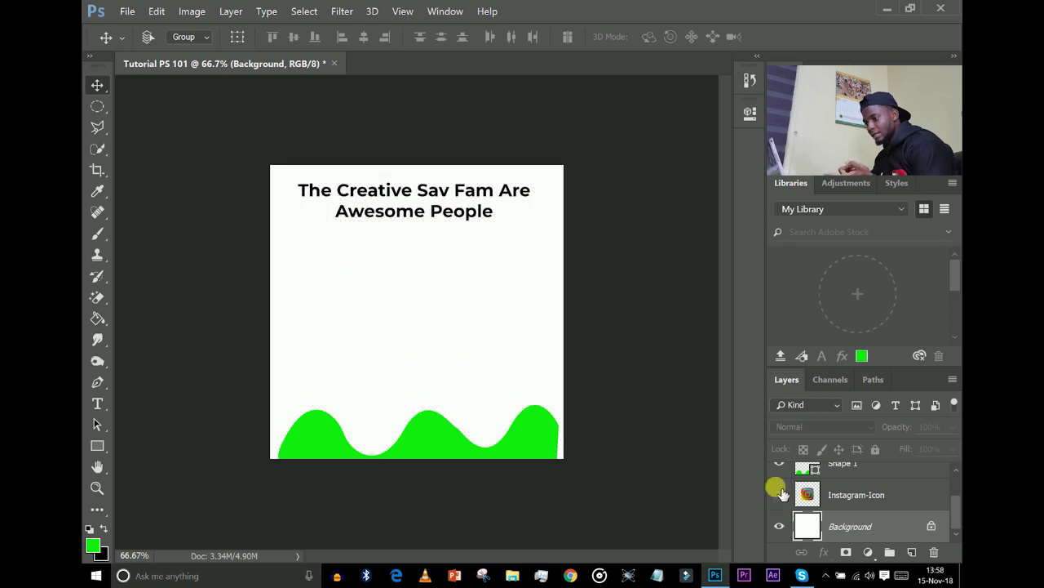
{"action": "left_click", "coordinate": [780, 494]}
{"action": "scroll", "coordinate": [779, 498], "scroll_direction": "up", "scroll_amount": 2}
{"action": "left_click", "coordinate": [780, 509]}
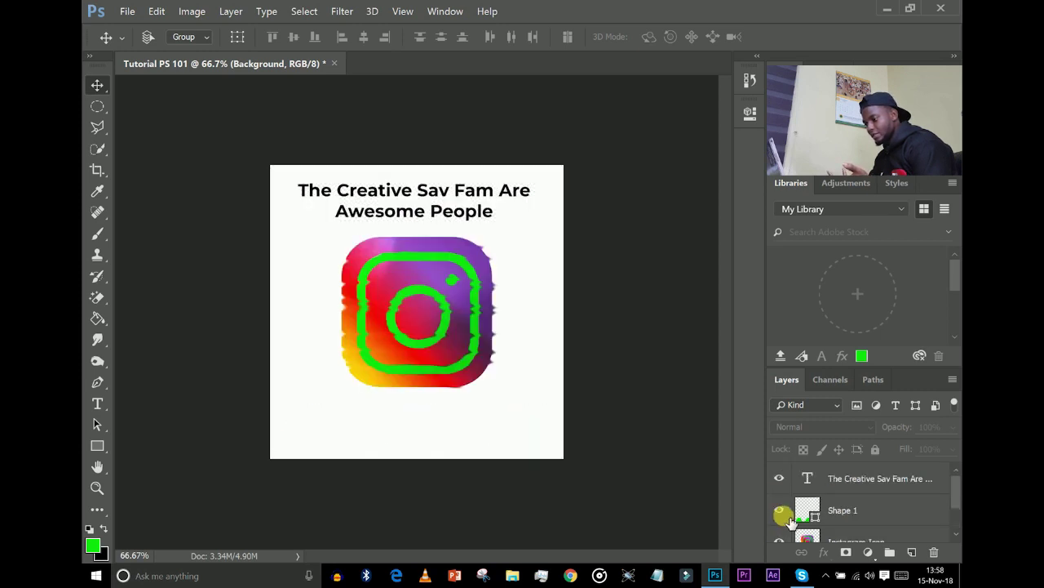
{"action": "left_click", "coordinate": [779, 510]}
{"action": "left_click", "coordinate": [779, 478]}
{"action": "left_click", "coordinate": [779, 478]}
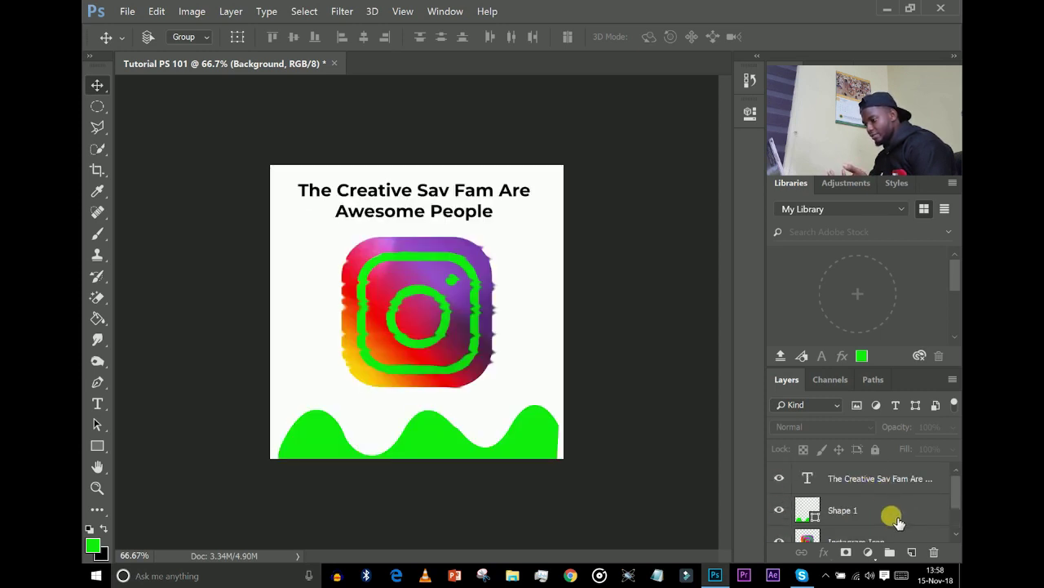
Step: Place the headline text layer below Shape 1 and move the text down behind the green waves
{"action": "scroll", "coordinate": [896, 506], "scroll_direction": "down", "scroll_amount": 1}
{"action": "scroll", "coordinate": [896, 473], "scroll_direction": "up", "scroll_amount": 1}
{"action": "left_click_drag", "start_coordinate": [888, 478], "coordinate": [881, 517]}
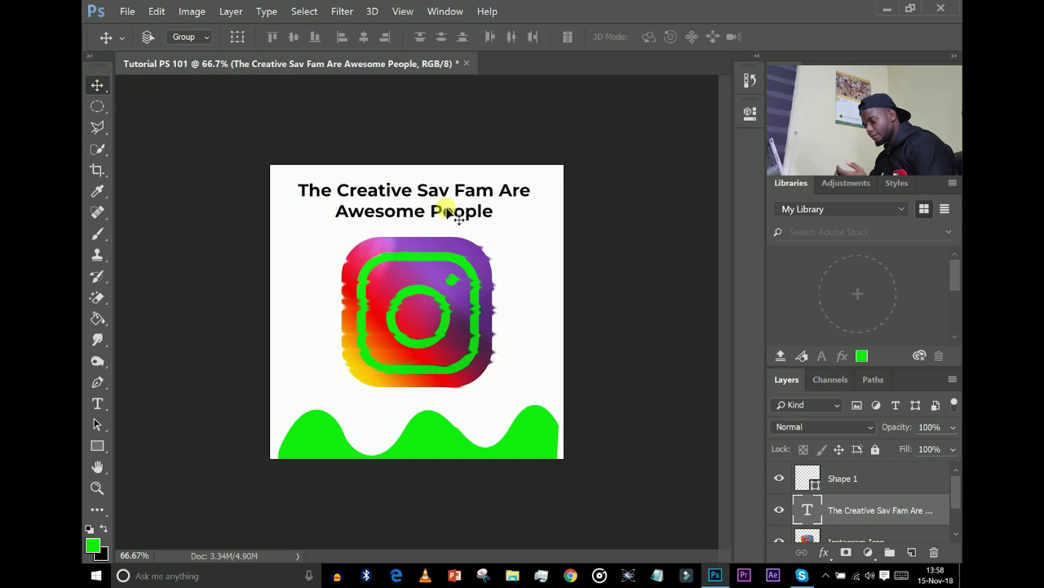
{"action": "left_click_drag", "start_coordinate": [443, 207], "coordinate": [456, 444]}
Step: Restack the headline text layer above Shape 1 and move the text back above the Instagram icon
{"action": "left_click_drag", "start_coordinate": [766, 516], "coordinate": [807, 465]}
{"action": "left_click_drag", "start_coordinate": [457, 441], "coordinate": [466, 168]}
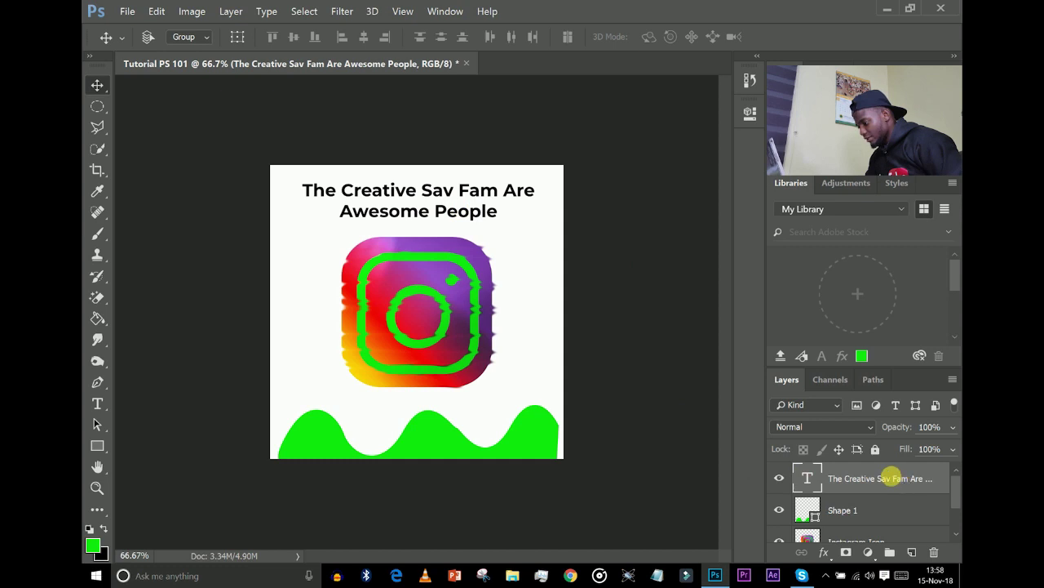
Step: Open the headline text layer's Blending Options and move the dialog aside to uncover the artwork
{"action": "right_click", "coordinate": [890, 478]}
{"action": "key", "text": "Escape"}
{"action": "right_click", "coordinate": [804, 474]}
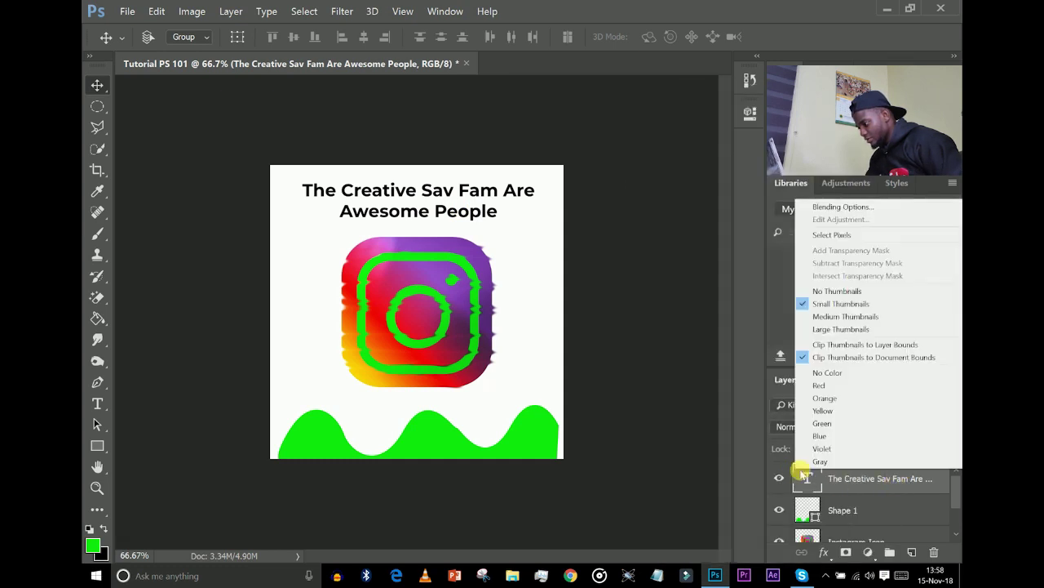
{"action": "right_click", "coordinate": [855, 488]}
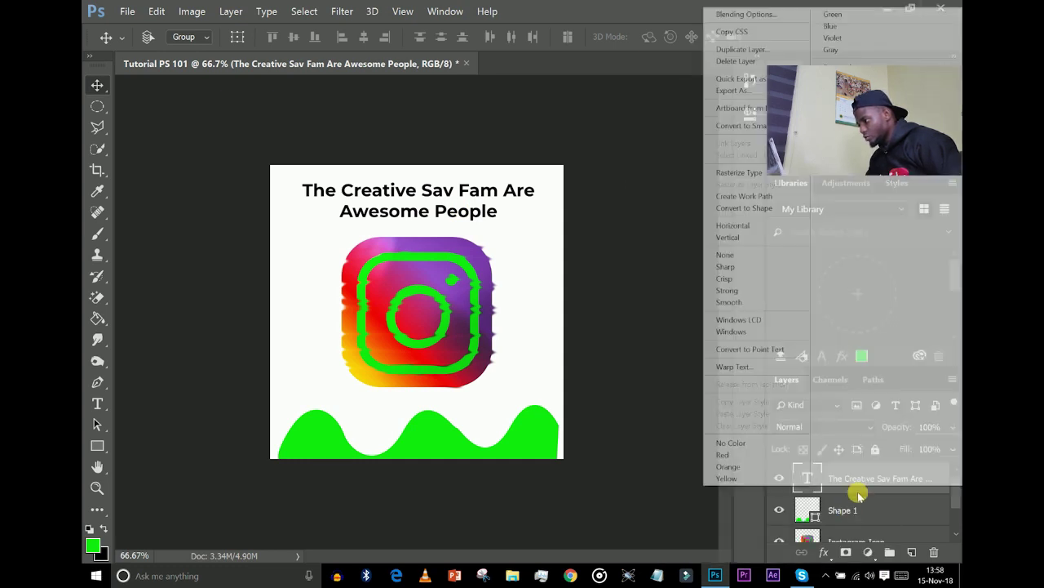
{"action": "left_click", "coordinate": [788, 19]}
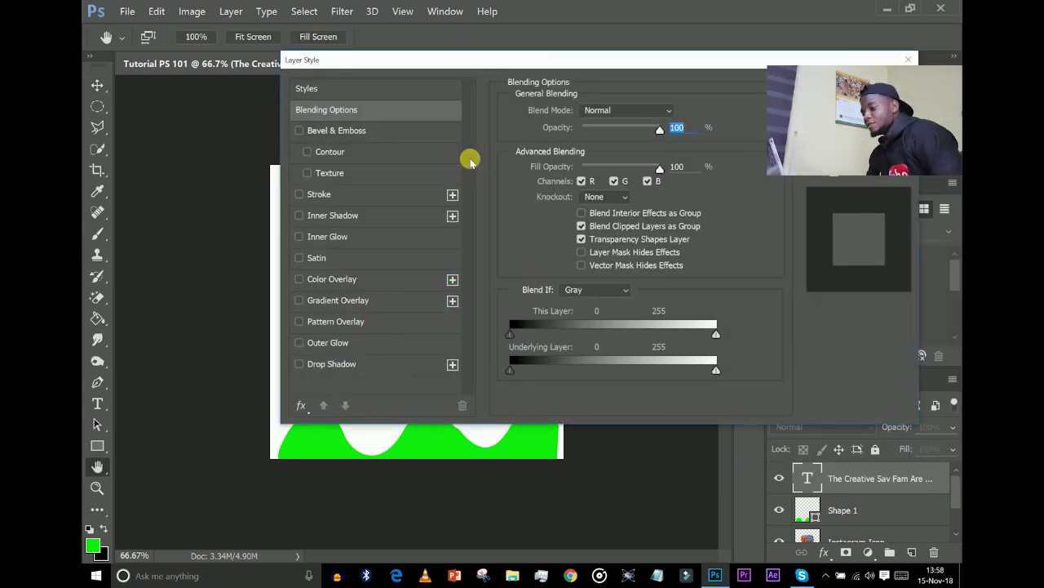
{"action": "left_click_drag", "start_coordinate": [396, 56], "coordinate": [599, 105]}
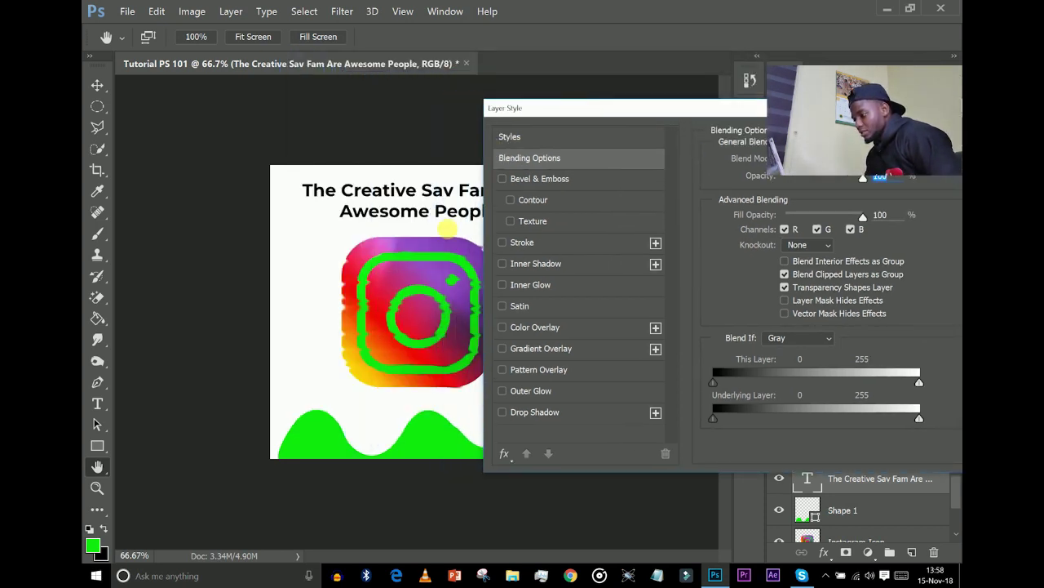
Step: Enable Bevel & Emboss, Stroke, Inner Shadow, Inner Glow, Color Overlay, Gradient Overlay, Pattern Overlay, Outer Glow and Drop Shadow for the headline
{"action": "left_click", "coordinate": [503, 179]}
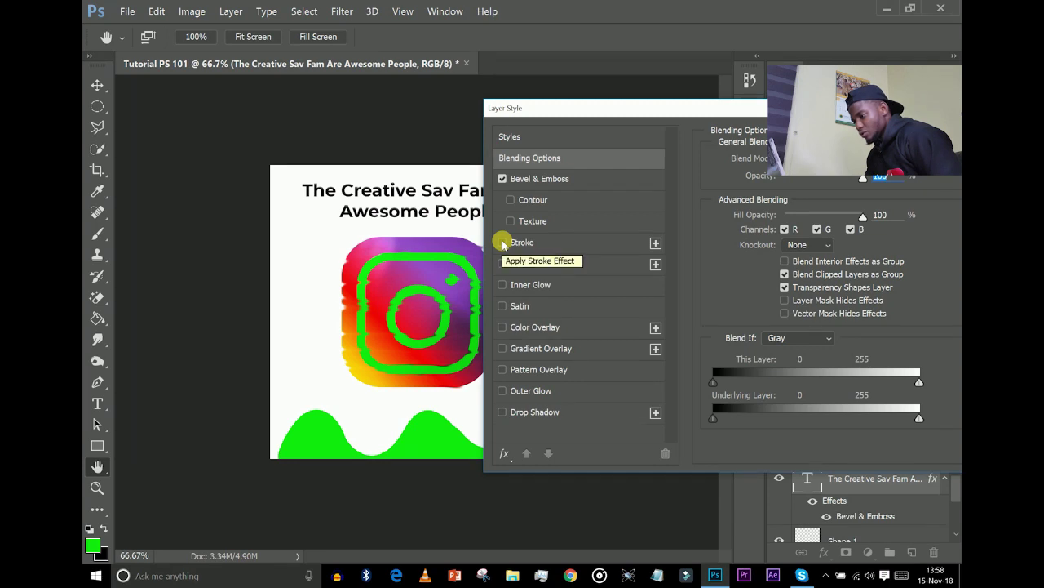
{"action": "left_click", "coordinate": [501, 243]}
{"action": "left_click", "coordinate": [501, 264]}
{"action": "left_click", "coordinate": [502, 285]}
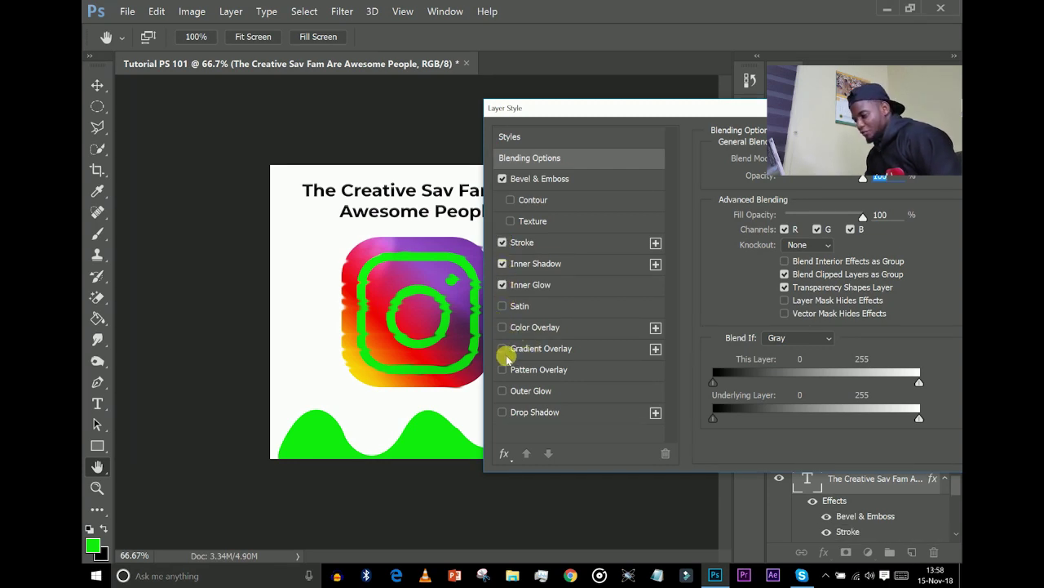
{"action": "left_click", "coordinate": [501, 327]}
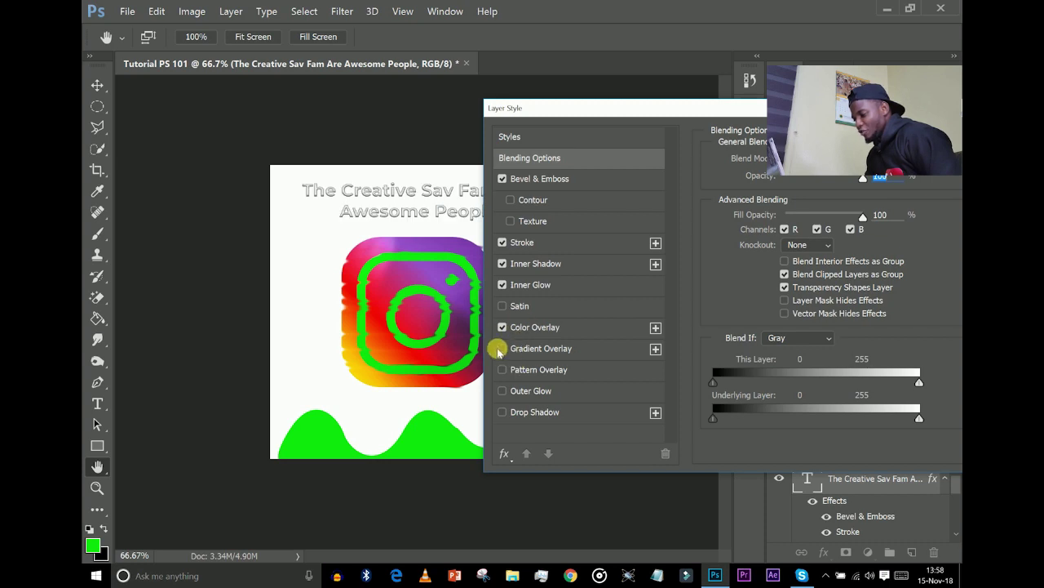
{"action": "left_click", "coordinate": [504, 371]}
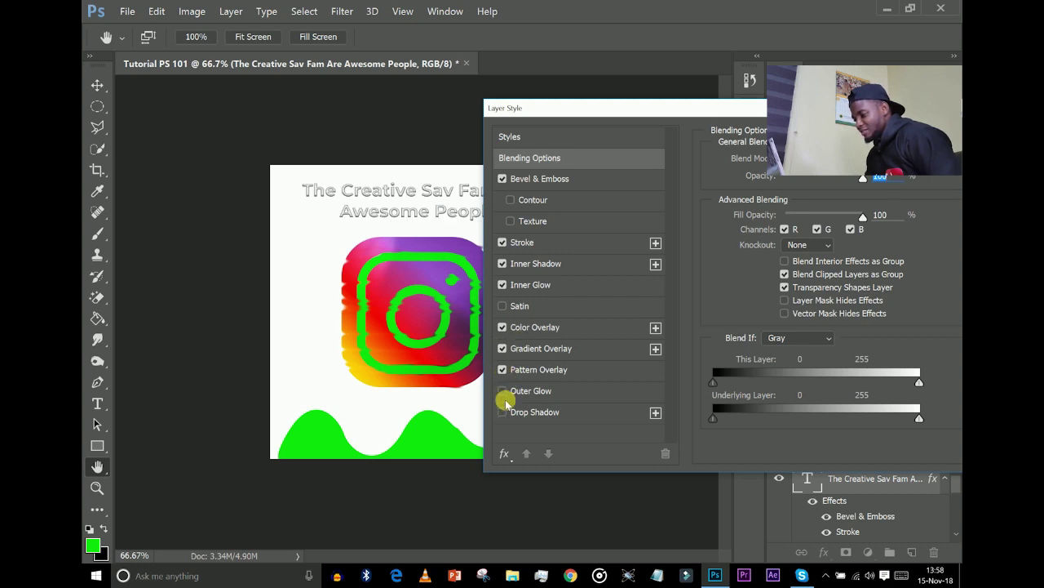
{"action": "left_click", "coordinate": [506, 396]}
{"action": "left_click", "coordinate": [503, 412]}
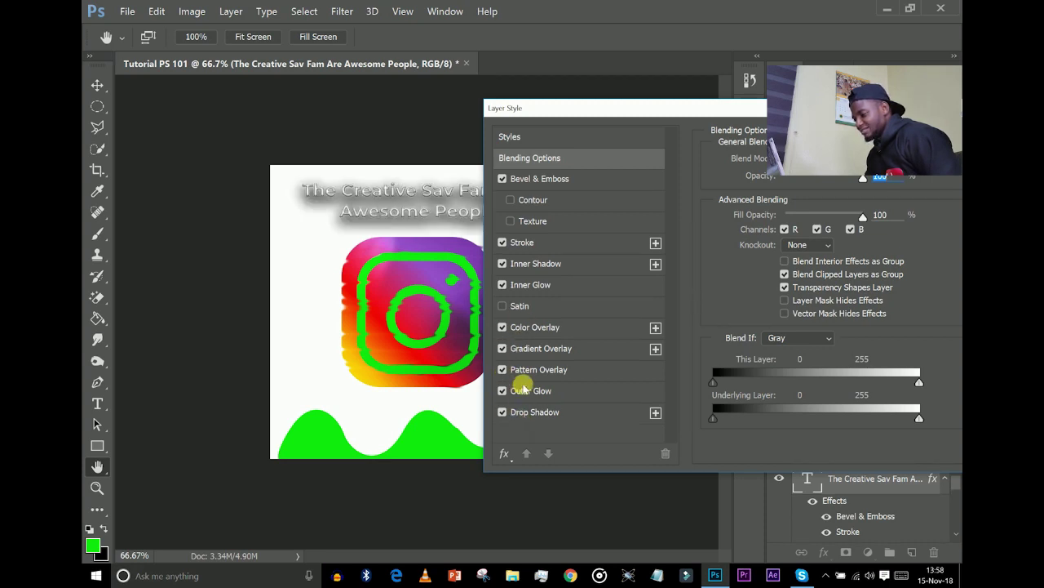
Step: Set the headline's drop shadow to distance 9 px, spread 8% and size 24 px, and apply the layer style
{"action": "left_click", "coordinate": [581, 412]}
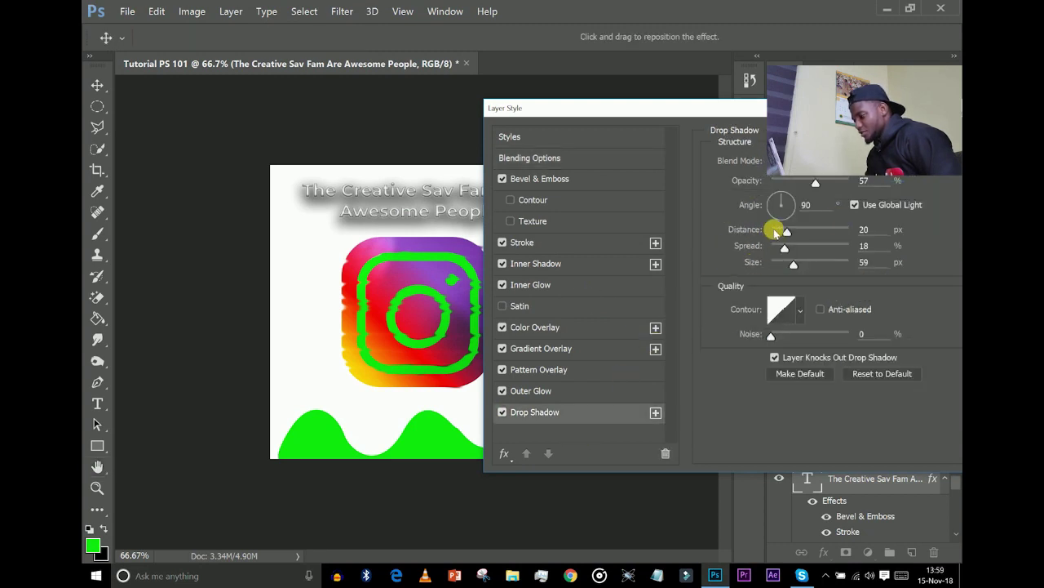
{"action": "left_click_drag", "start_coordinate": [787, 231], "coordinate": [780, 247]}
{"action": "left_click_drag", "start_coordinate": [793, 264], "coordinate": [782, 263]}
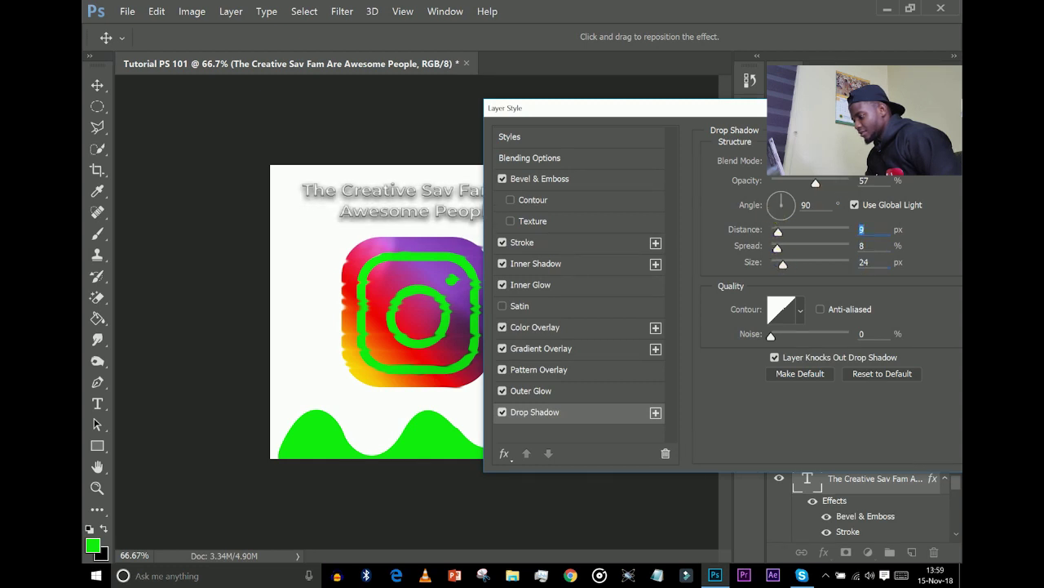
{"action": "left_click_drag", "start_coordinate": [914, 107], "coordinate": [795, 110]}
{"action": "key", "text": "Return"}
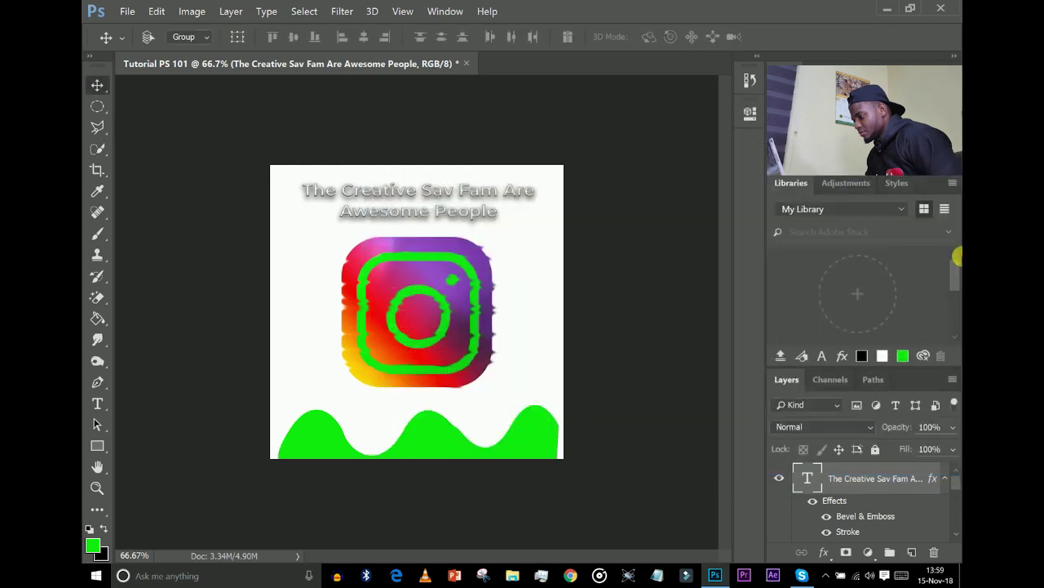
Step: Undo and redo the headline's layer style to compare the text with and without its effects
{"action": "key", "text": "ctrl+z"}
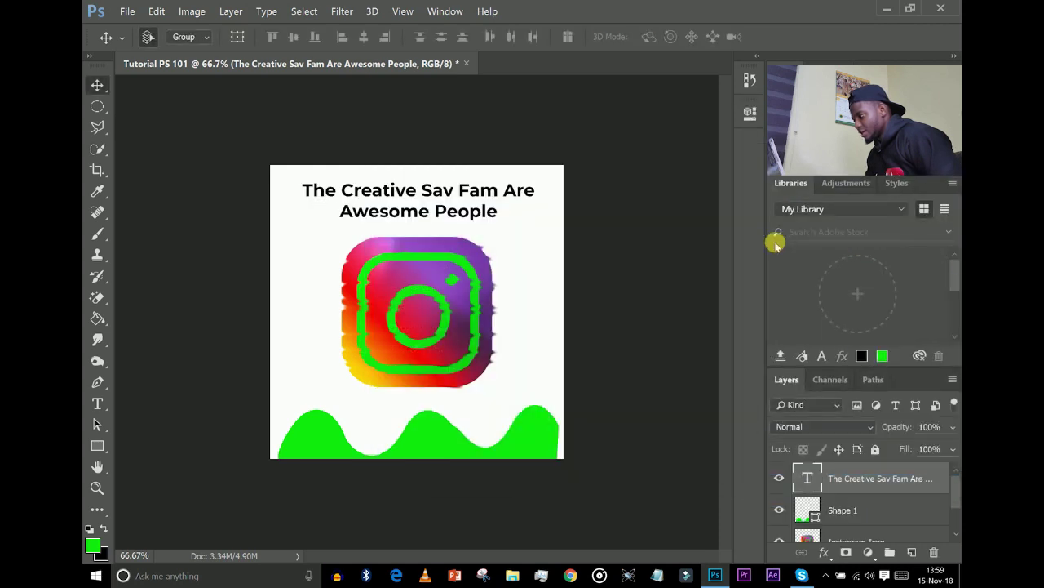
{"action": "key", "text": "ctrl+z"}
{"action": "key", "text": "ctrl+z"}
{"action": "key", "text": "ctrl+z"}
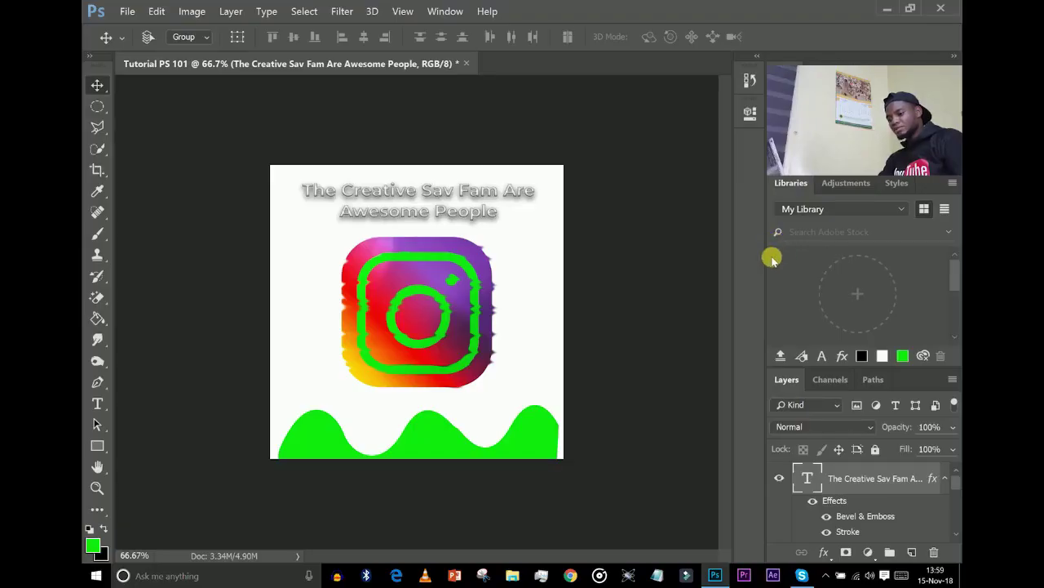
Step: Draw a narrow upright green rectangle about 39 × 566 px to the right of the Instagram icon with the Rectangle tool
{"action": "left_click", "coordinate": [97, 426]}
{"action": "right_click", "coordinate": [97, 426]}
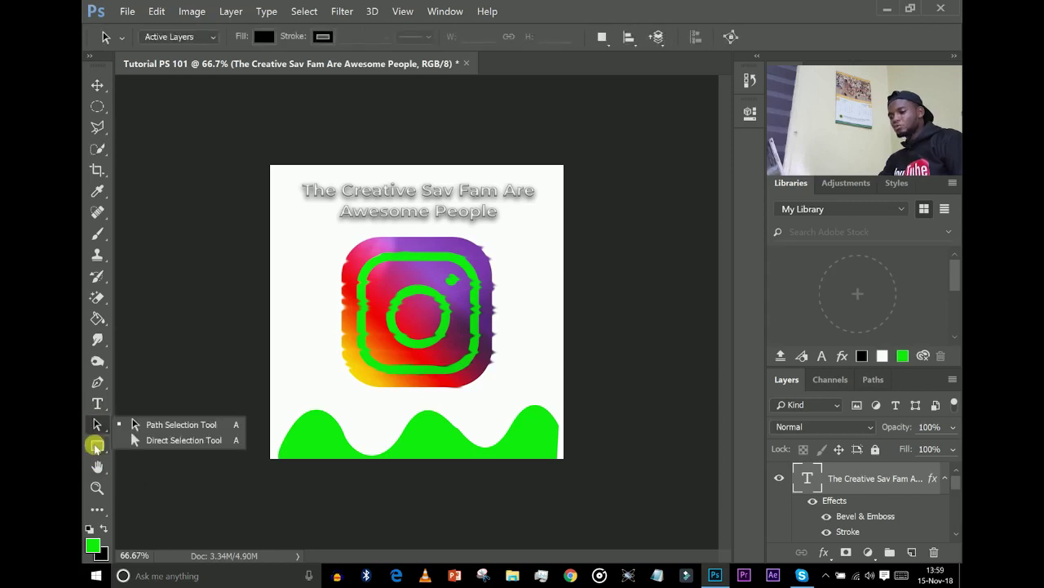
{"action": "left_click", "coordinate": [96, 447]}
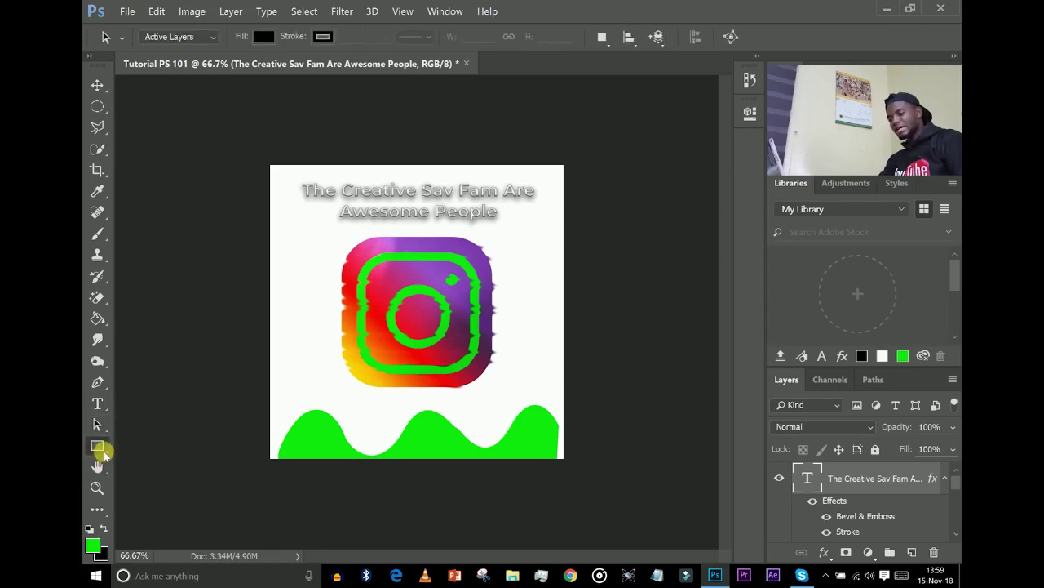
{"action": "left_click", "coordinate": [103, 453]}
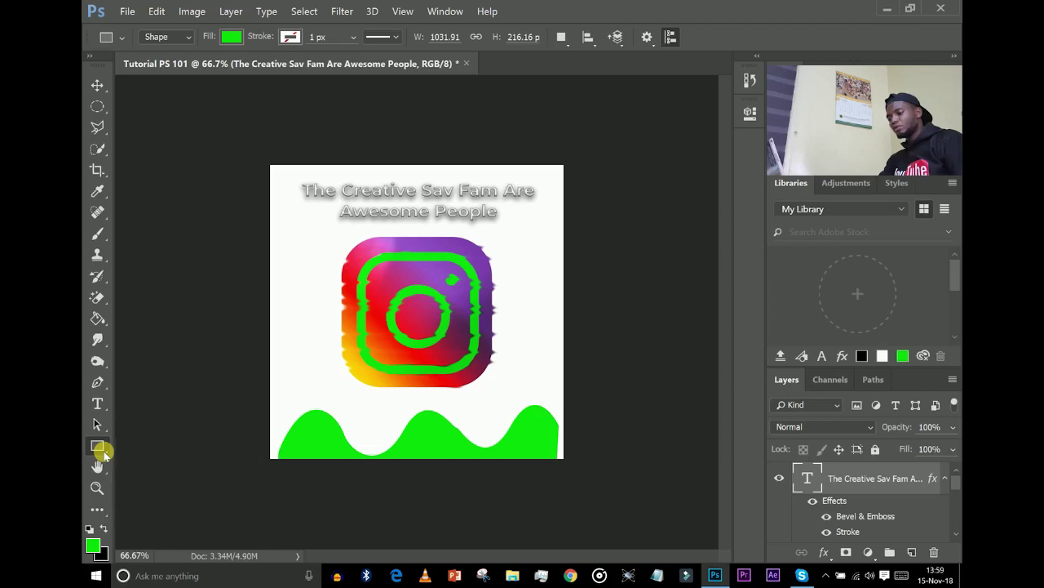
{"action": "right_click", "coordinate": [103, 452]}
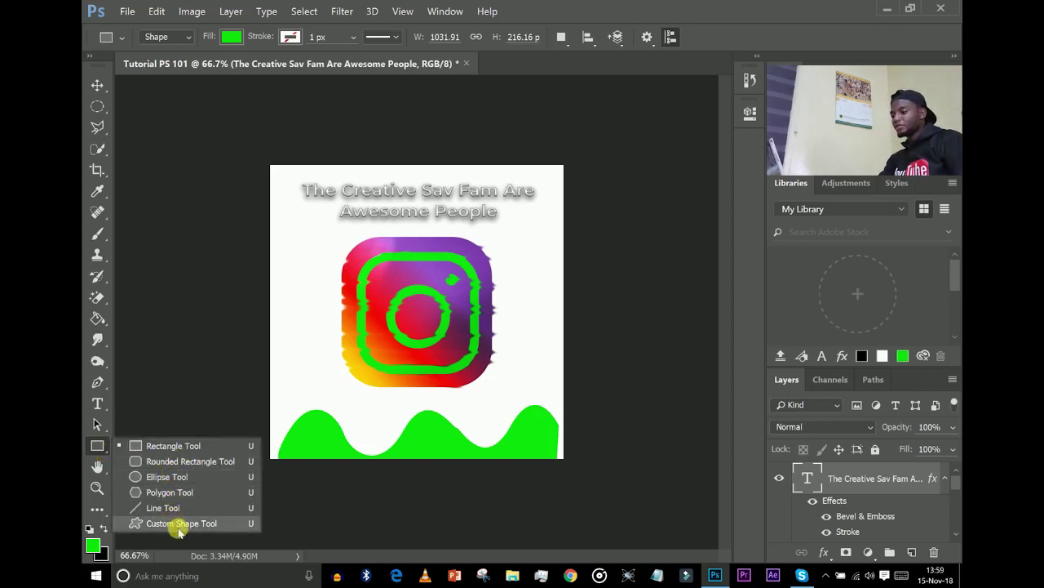
{"action": "left_click", "coordinate": [97, 456]}
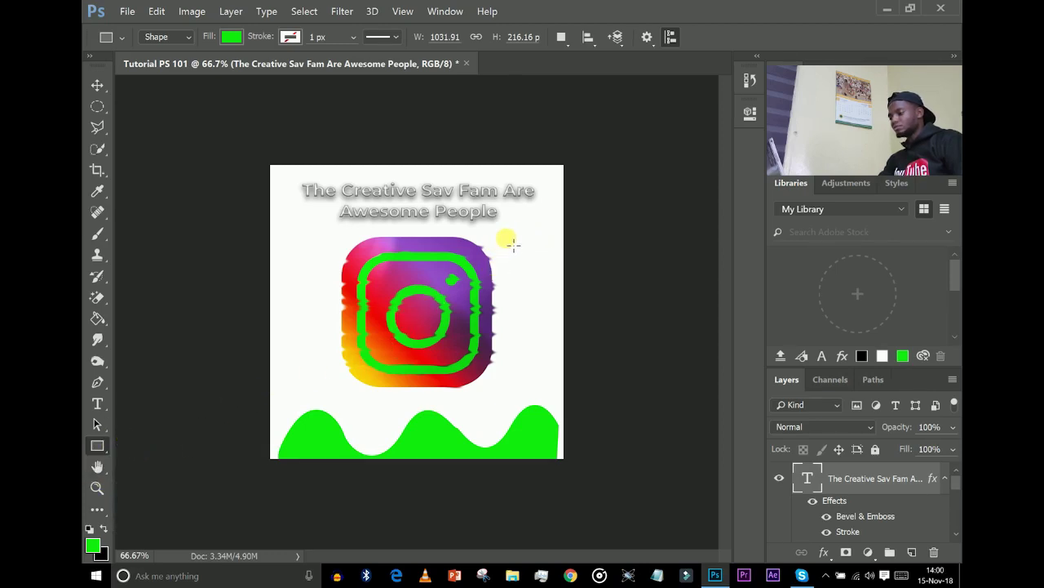
{"action": "left_click_drag", "start_coordinate": [530, 236], "coordinate": [537, 382]}
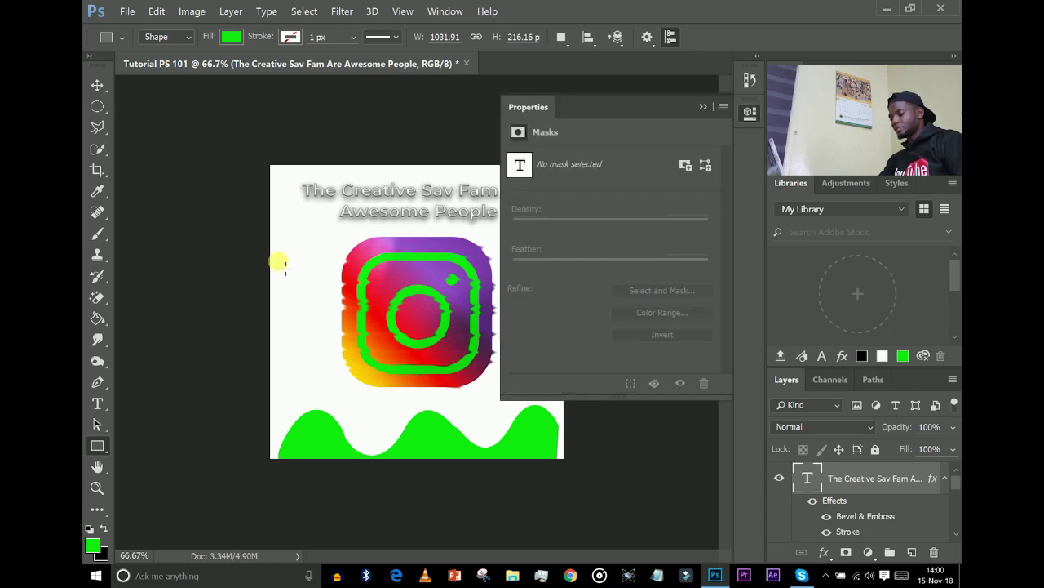
{"action": "left_click", "coordinate": [703, 106]}
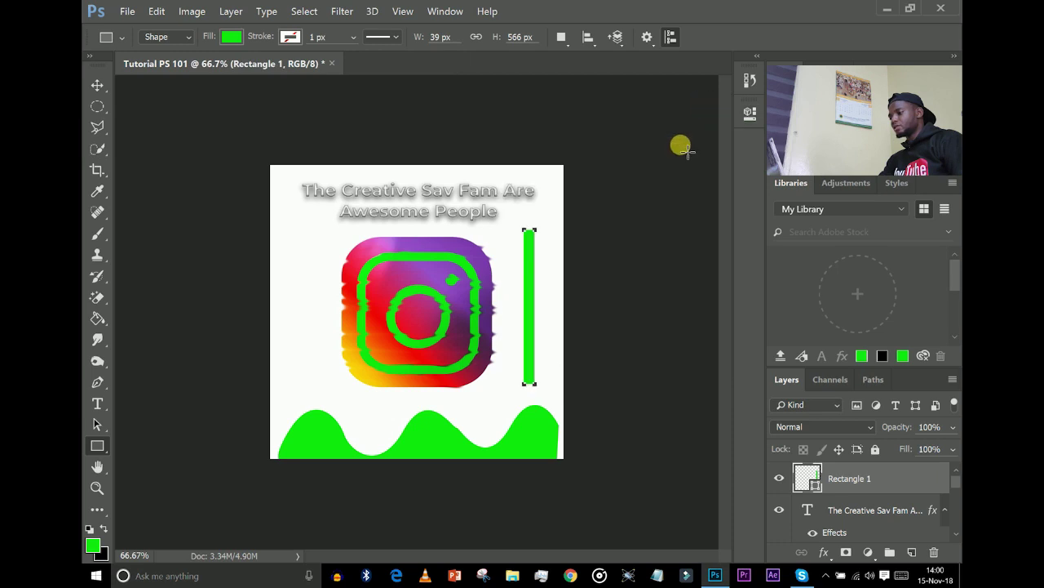
Step: Round all four linked corners of the green rectangle to a 19.5 px radius in its live shape properties
{"action": "left_click", "coordinate": [747, 82]}
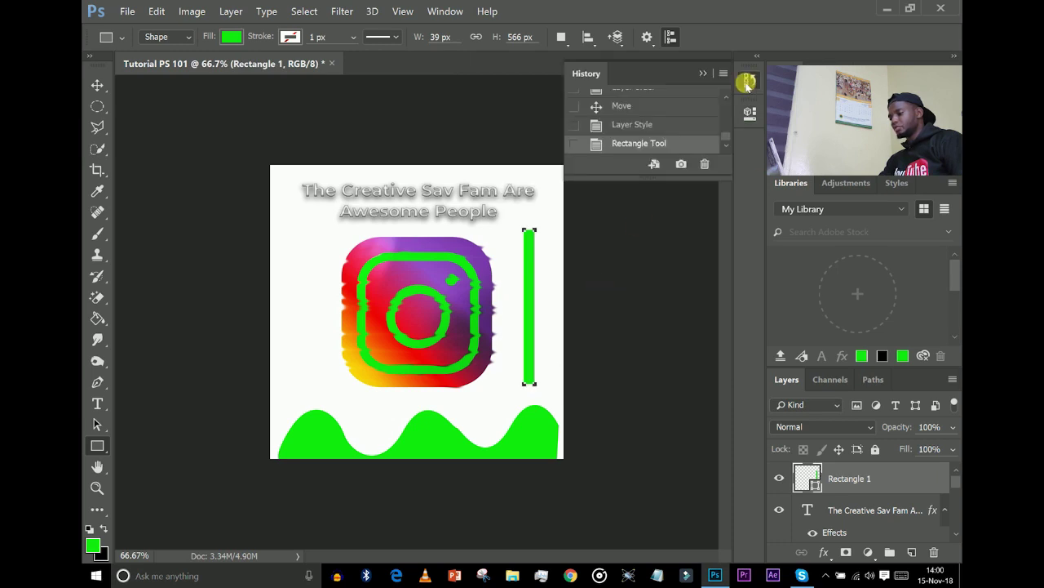
{"action": "left_click", "coordinate": [748, 82]}
{"action": "left_click", "coordinate": [750, 113]}
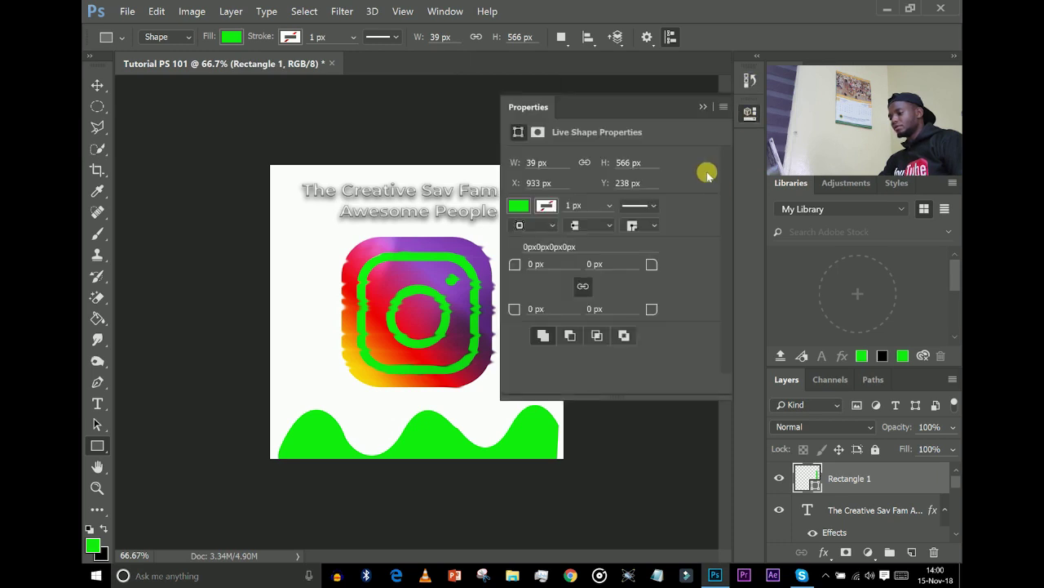
{"action": "left_click_drag", "start_coordinate": [522, 269], "coordinate": [542, 268]}
{"action": "left_click", "coordinate": [582, 286]}
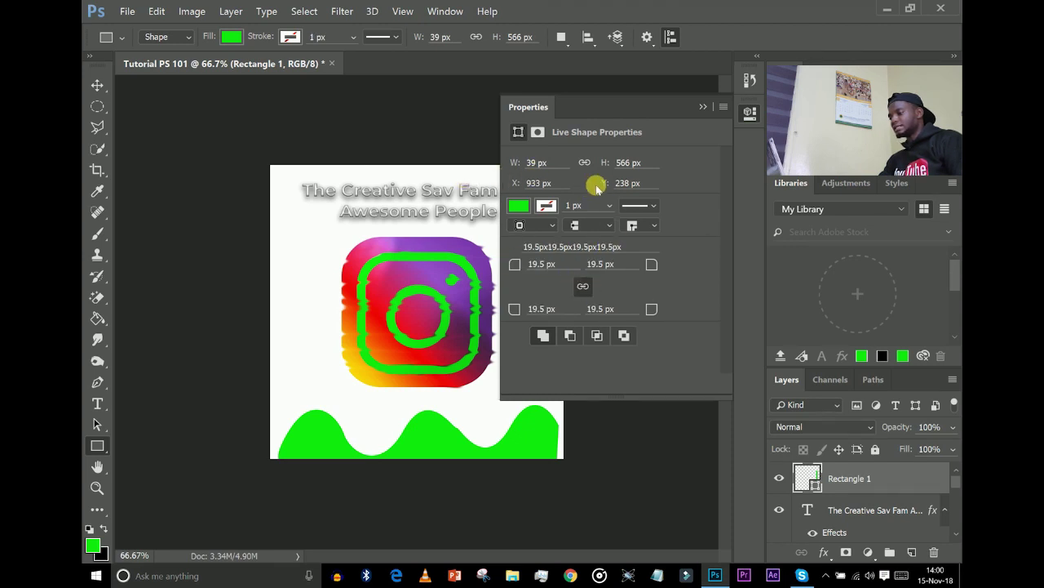
{"action": "left_click", "coordinate": [703, 106]}
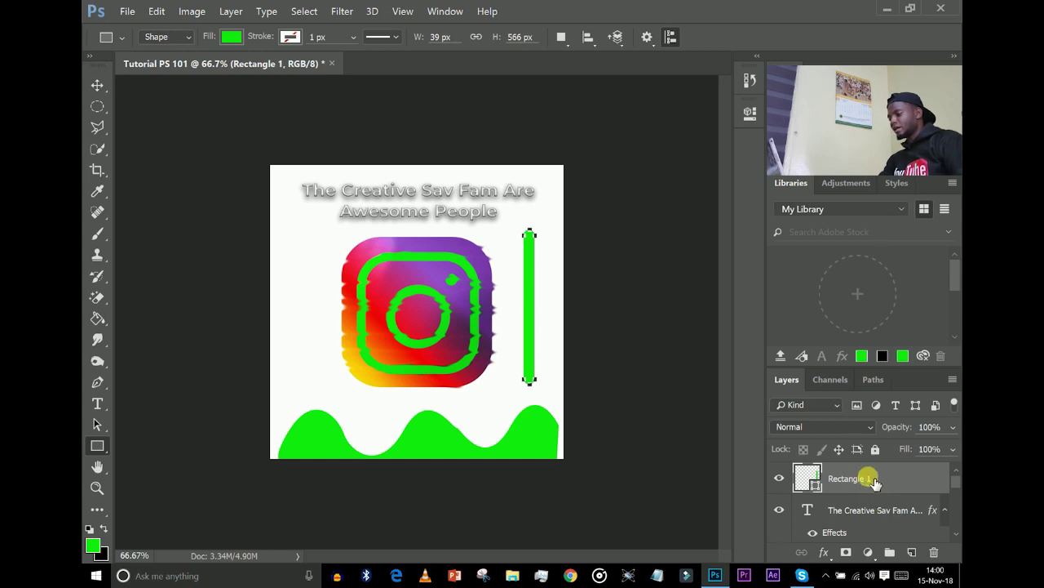
Step: Collapse the headline text layer's effects list to shorten the layer stack
{"action": "scroll", "coordinate": [873, 485], "scroll_direction": "down", "scroll_amount": 5}
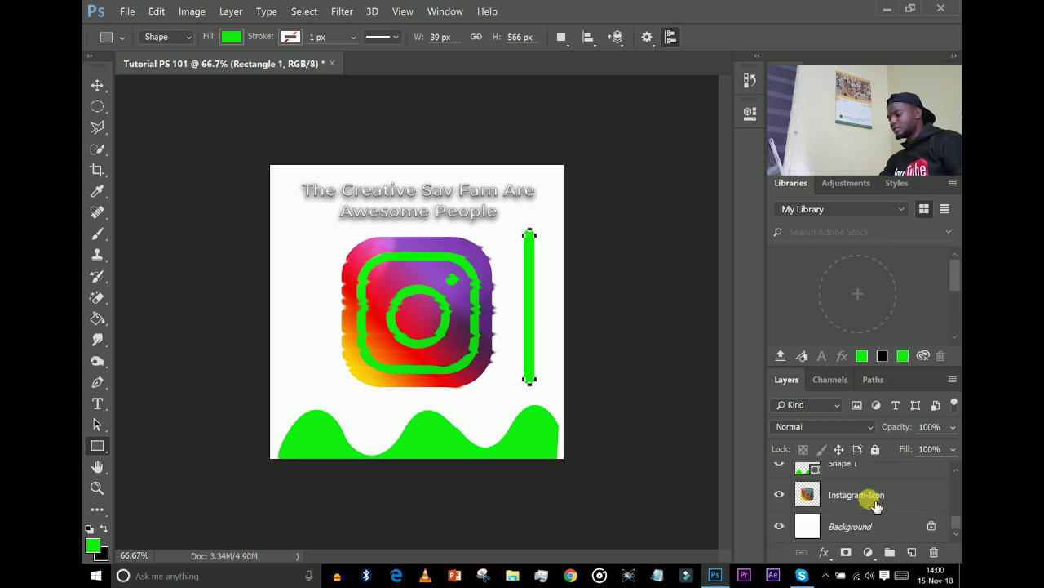
{"action": "scroll", "coordinate": [873, 502], "scroll_direction": "up", "scroll_amount": 5}
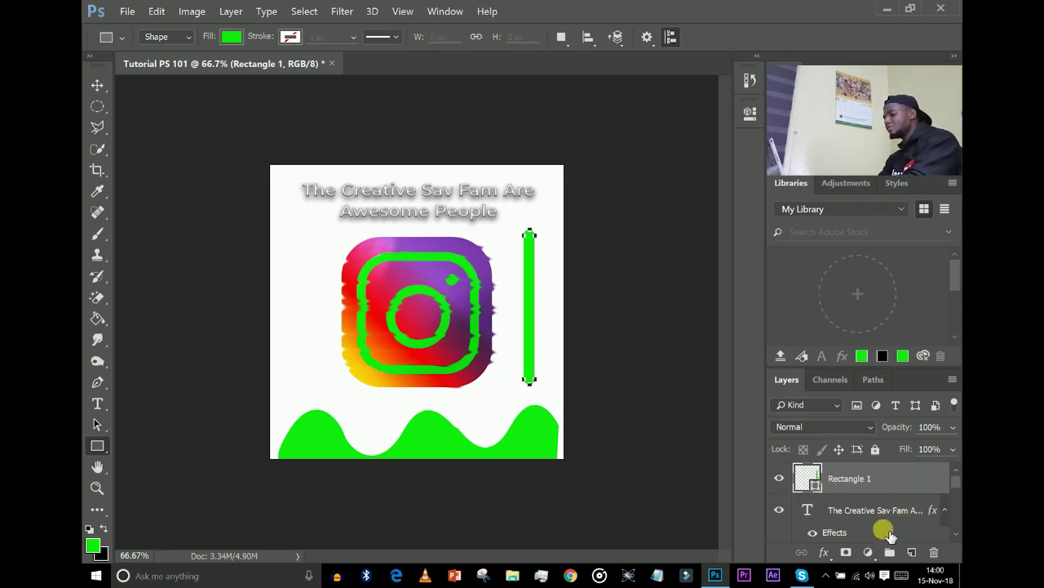
{"action": "left_click", "coordinate": [888, 510]}
{"action": "scroll", "coordinate": [888, 486], "scroll_direction": "down", "scroll_amount": 3}
{"action": "scroll", "coordinate": [888, 486], "scroll_direction": "up", "scroll_amount": 2}
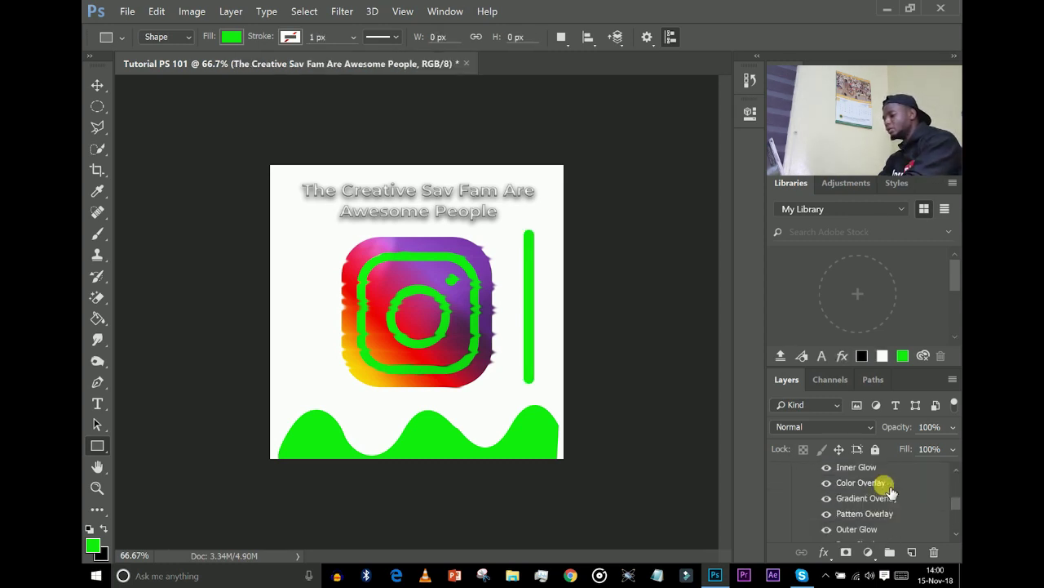
{"action": "scroll", "coordinate": [958, 474], "scroll_direction": "up", "scroll_amount": 2}
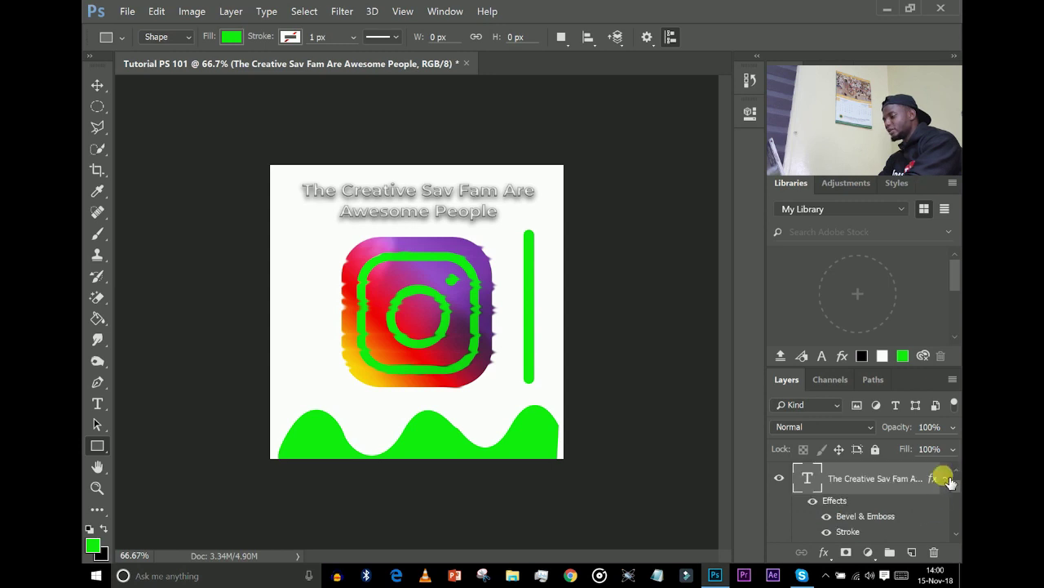
{"action": "left_click", "coordinate": [948, 479]}
{"action": "left_click", "coordinate": [948, 479]}
{"action": "left_click", "coordinate": [949, 479]}
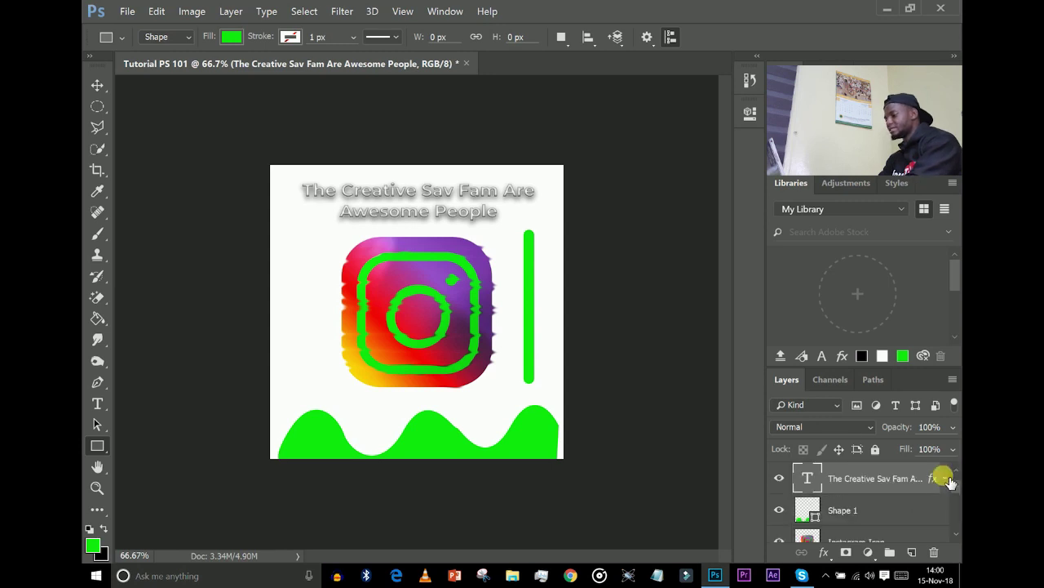
{"action": "scroll", "coordinate": [942, 482], "scroll_direction": "up", "scroll_amount": 1}
{"action": "scroll", "coordinate": [930, 490], "scroll_direction": "down", "scroll_amount": 3}
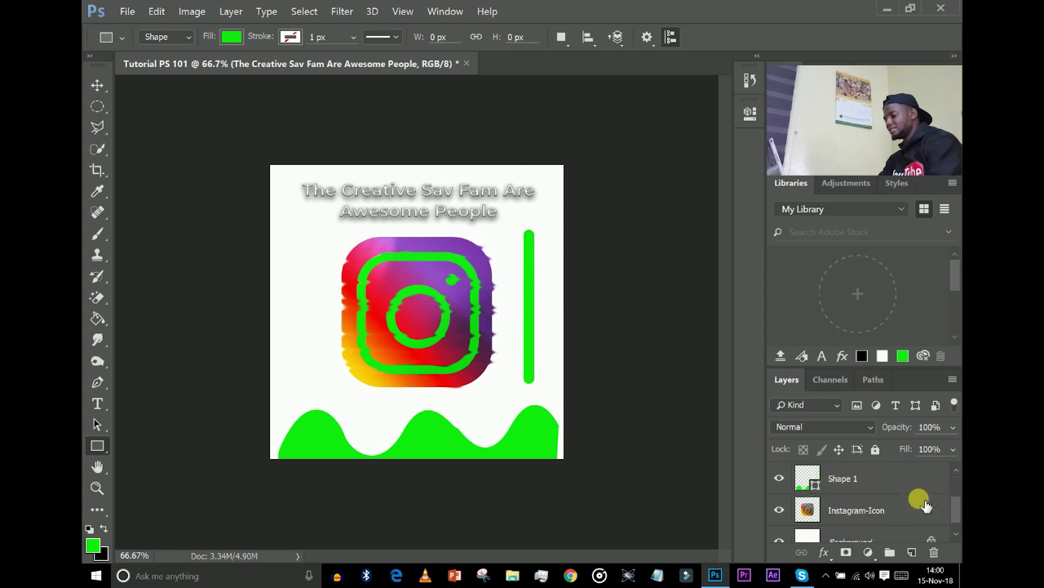
{"action": "scroll", "coordinate": [916, 512], "scroll_direction": "up", "scroll_amount": 3}
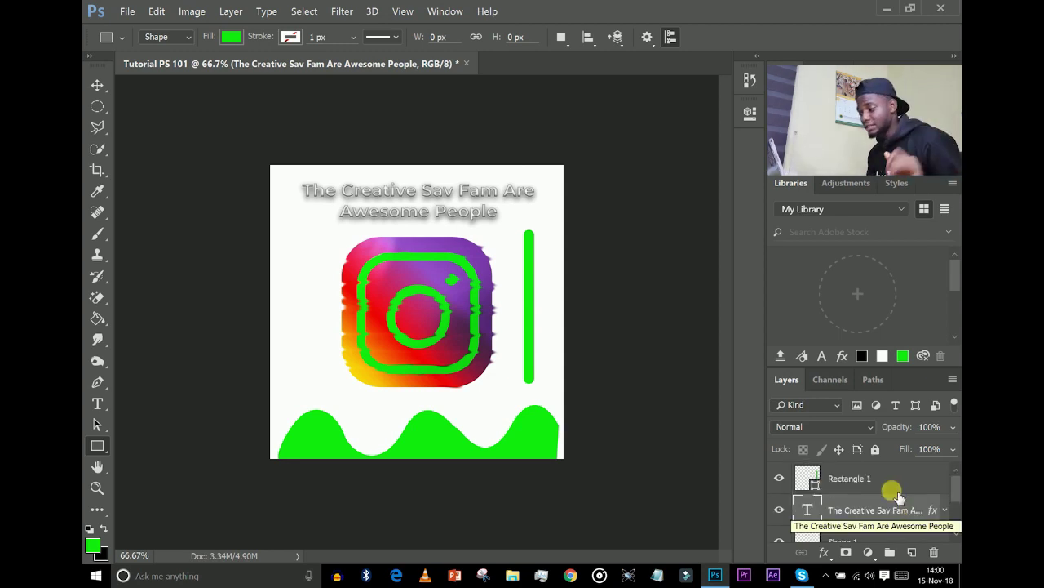
Step: Duplicate the Rectangle 1 layer and move the copy horizontally to the left of the Instagram icon
{"action": "left_click", "coordinate": [875, 478]}
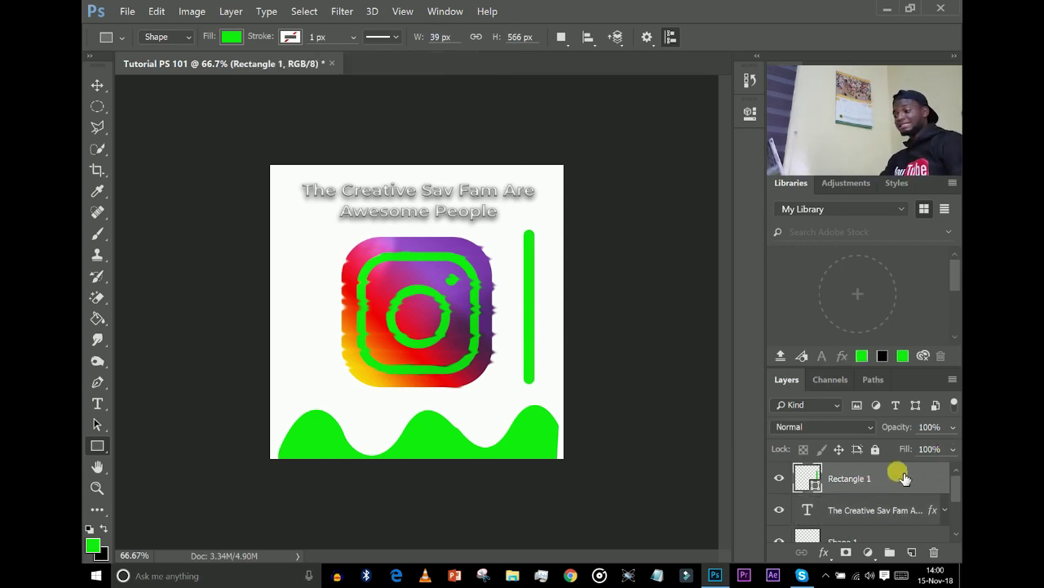
{"action": "right_click", "coordinate": [895, 472]}
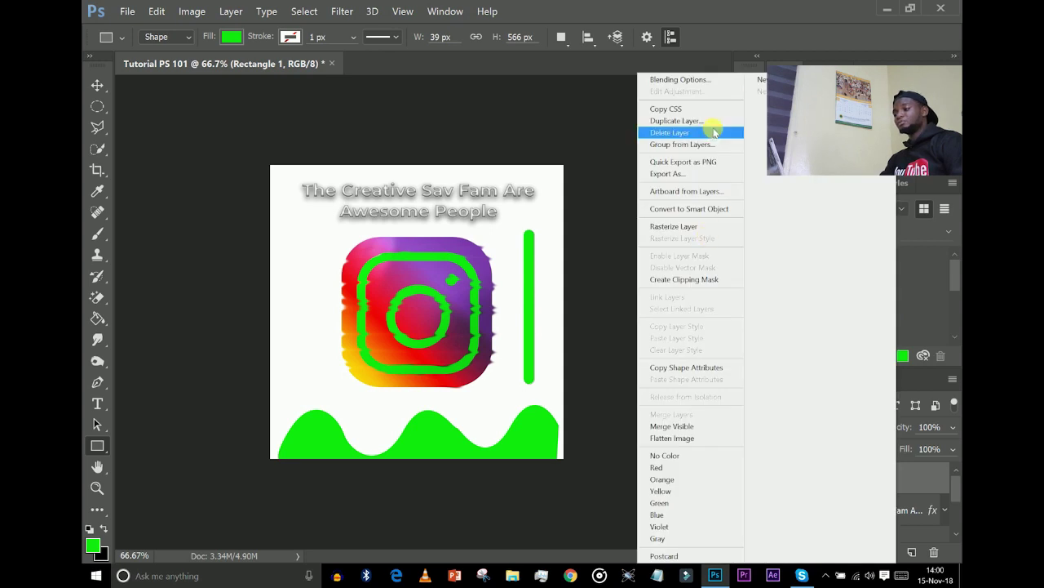
{"action": "left_click", "coordinate": [692, 5]}
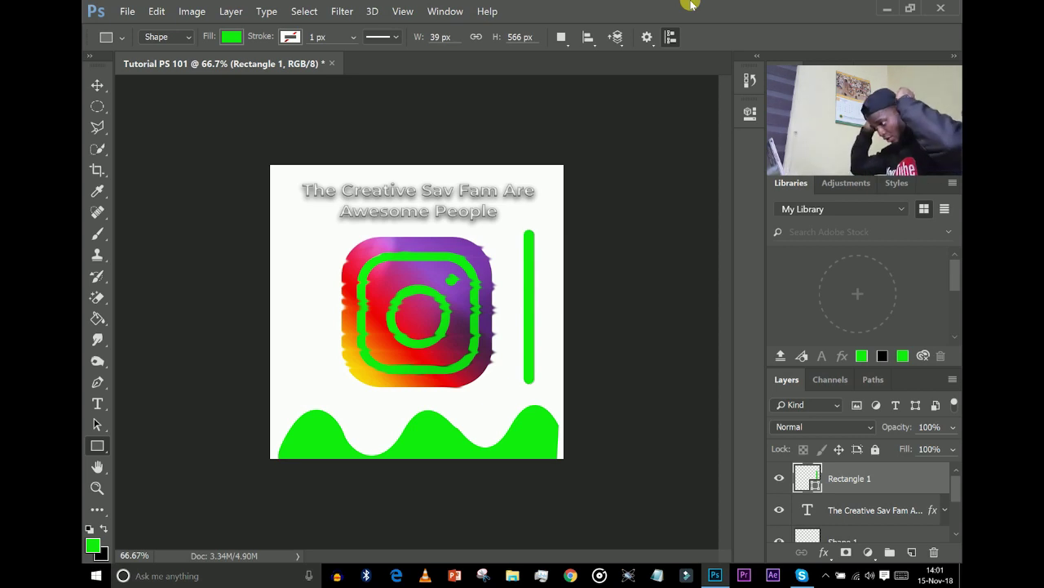
{"action": "key", "text": "ctrl+j"}
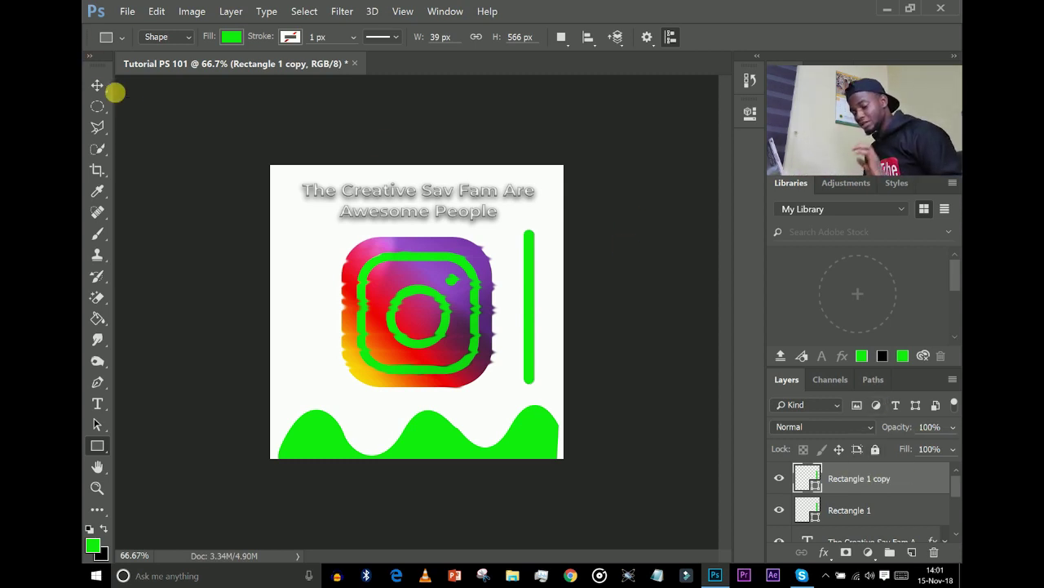
{"action": "key", "text": "v"}
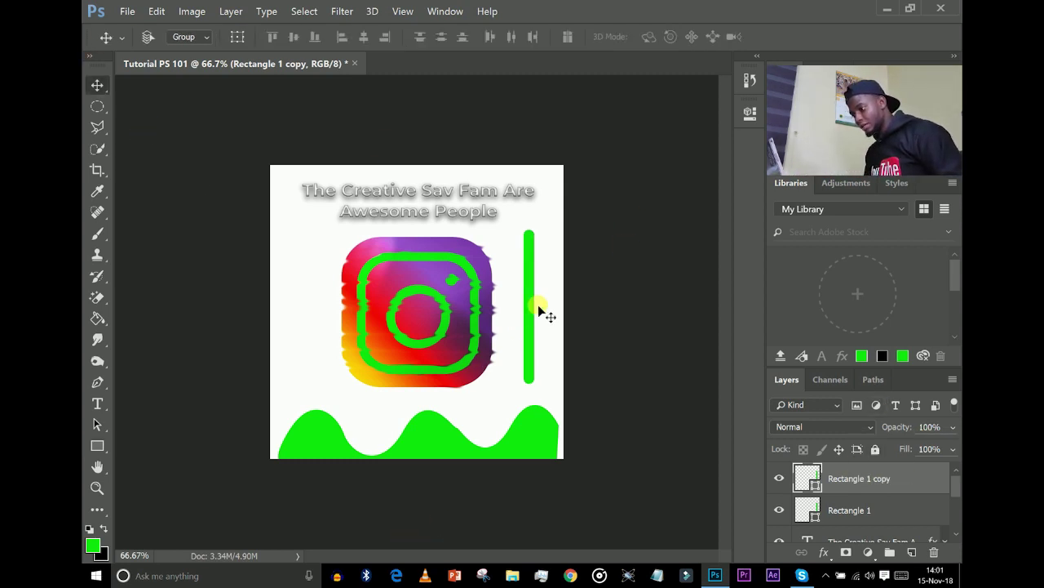
{"action": "left_click_drag", "start_coordinate": [496, 302], "coordinate": [301, 302]}
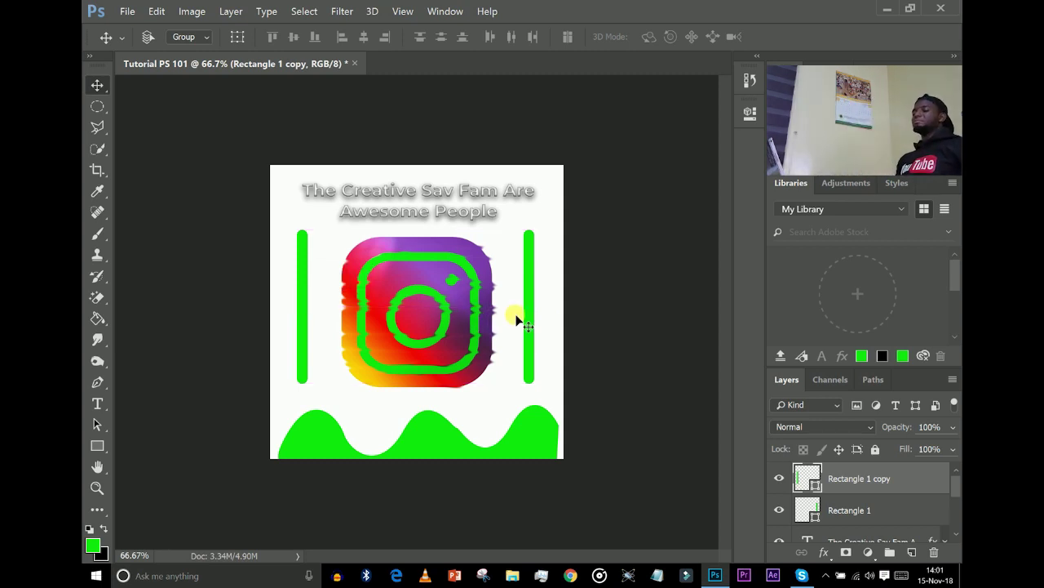
Step: Fit the artwork to the window, zoom into the Instagram icon up to 3200% and back out to about 81%
{"action": "left_click", "coordinate": [98, 471]}
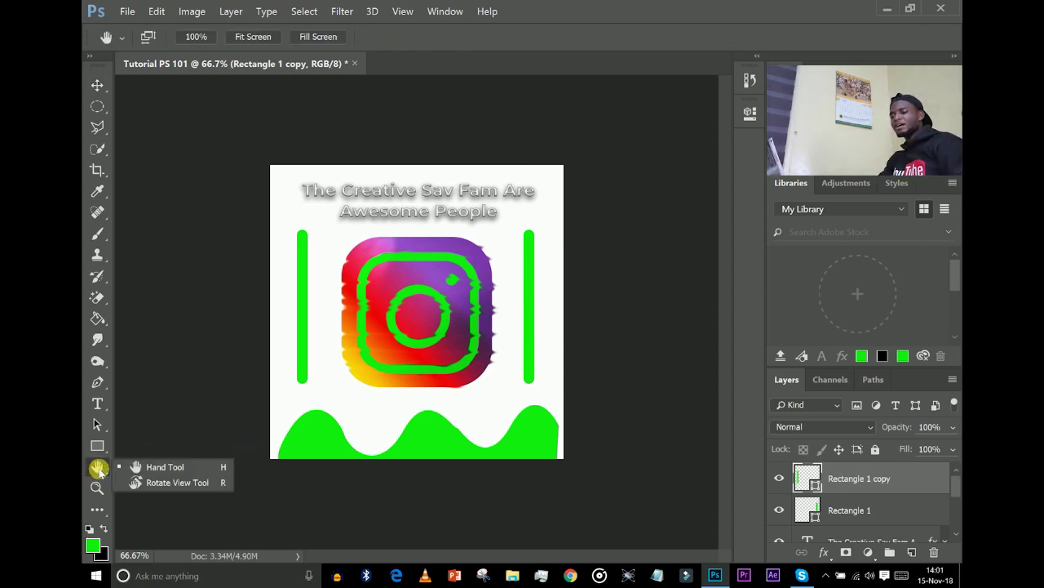
{"action": "double_click", "coordinate": [98, 469]}
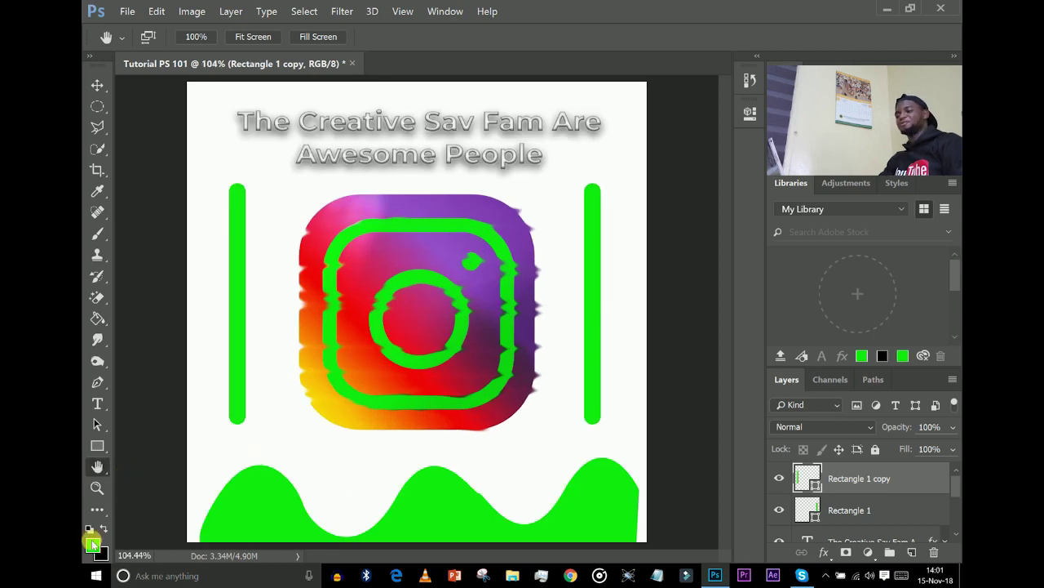
{"action": "left_click", "coordinate": [96, 489]}
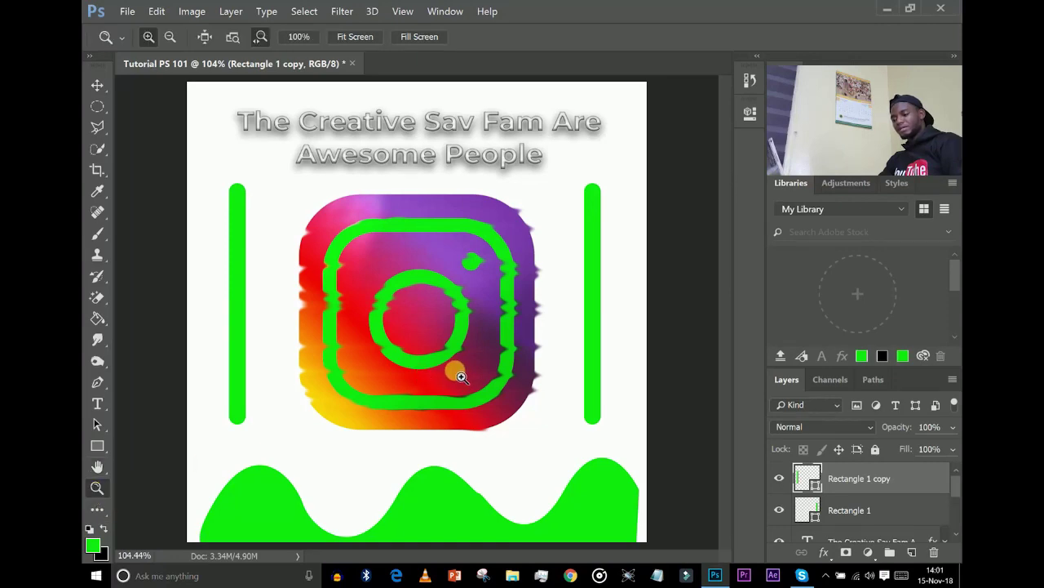
{"action": "left_click_drag", "start_coordinate": [421, 250], "coordinate": [816, 563]}
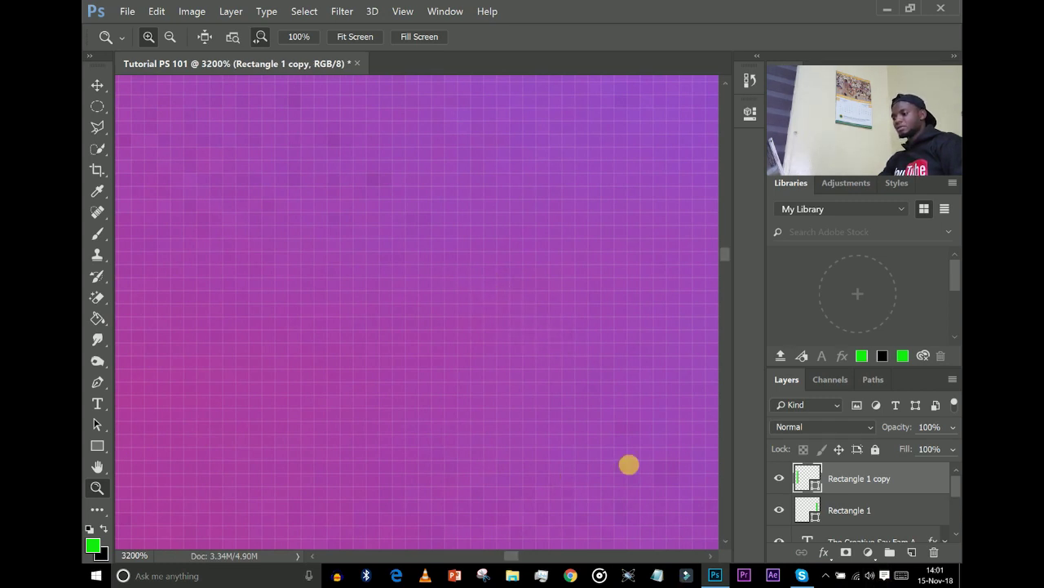
{"action": "left_click_drag", "start_coordinate": [628, 464], "coordinate": [451, 233]}
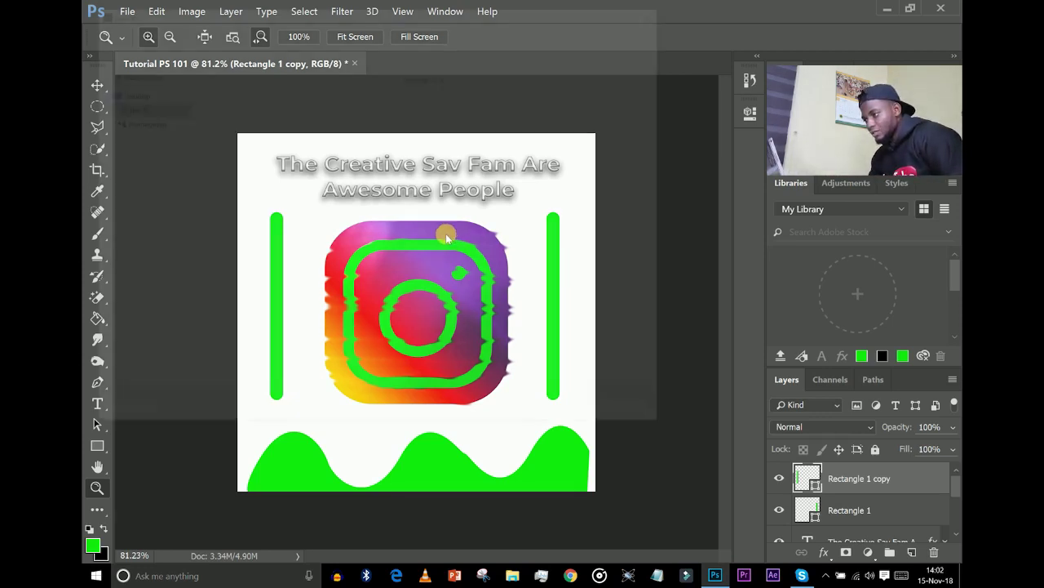
Step: Save the document as Tutorial PS 101.psd in the social media icons folder with layers and Maximize Compatibility enabled
{"action": "key", "text": "ctrl+s"}
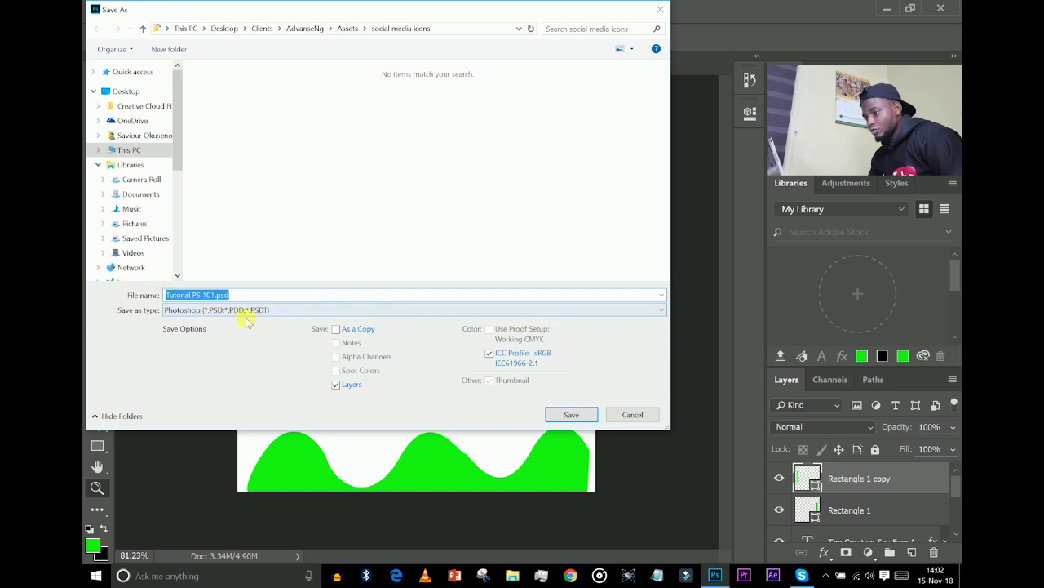
{"action": "left_click", "coordinate": [572, 414]}
{"action": "key", "text": "ctrl+s"}
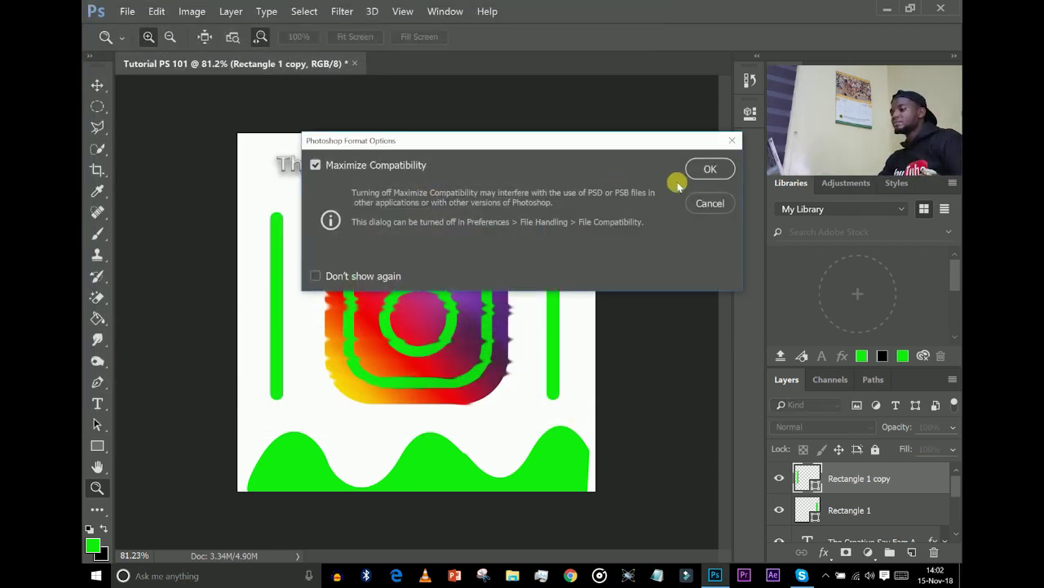
{"action": "left_click", "coordinate": [721, 168]}
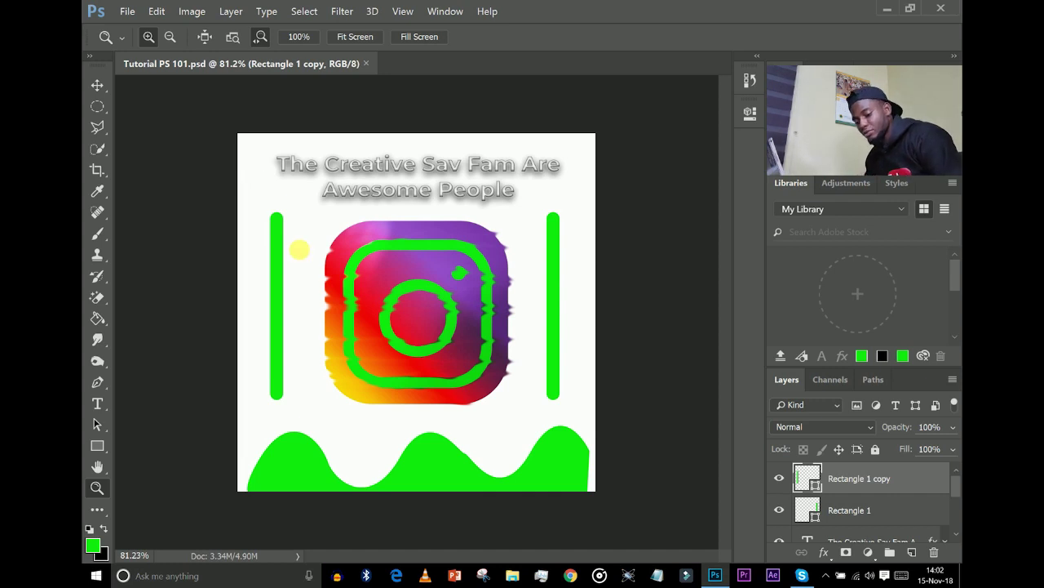
Step: Save a copy of the artwork in JPEG format as Tutorial PS 101.jpg in the social media icons folder
{"action": "key", "text": "ctrl+shift+s"}
{"action": "left_click", "coordinate": [660, 10]}
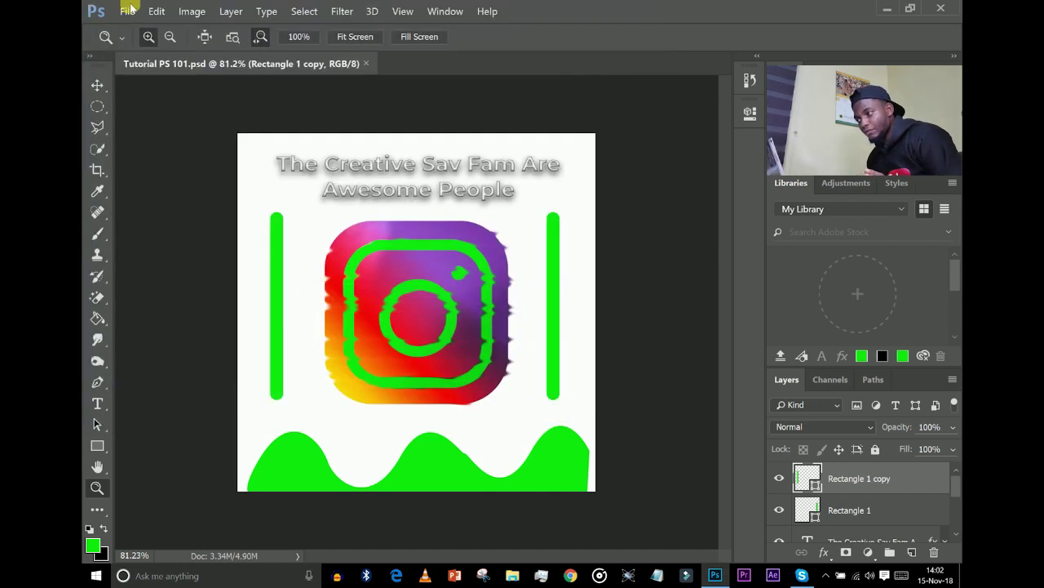
{"action": "left_click", "coordinate": [128, 11]}
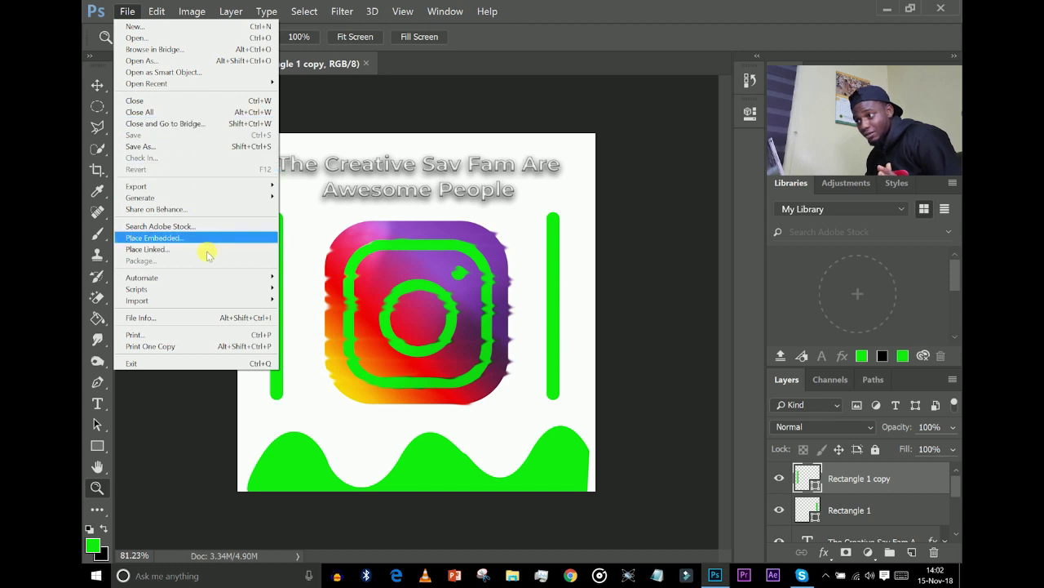
{"action": "left_click", "coordinate": [178, 146]}
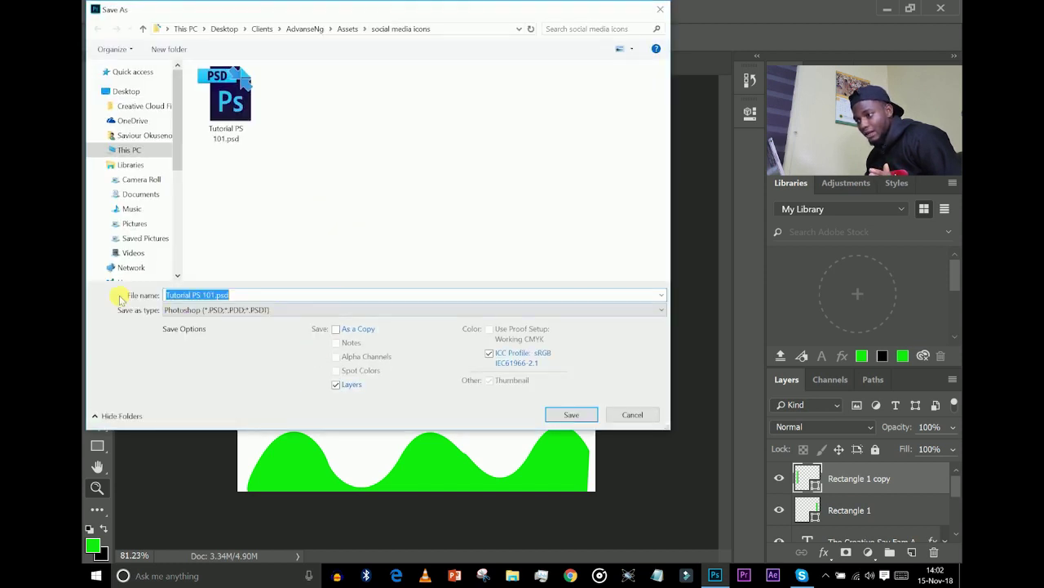
{"action": "left_click", "coordinate": [193, 314]}
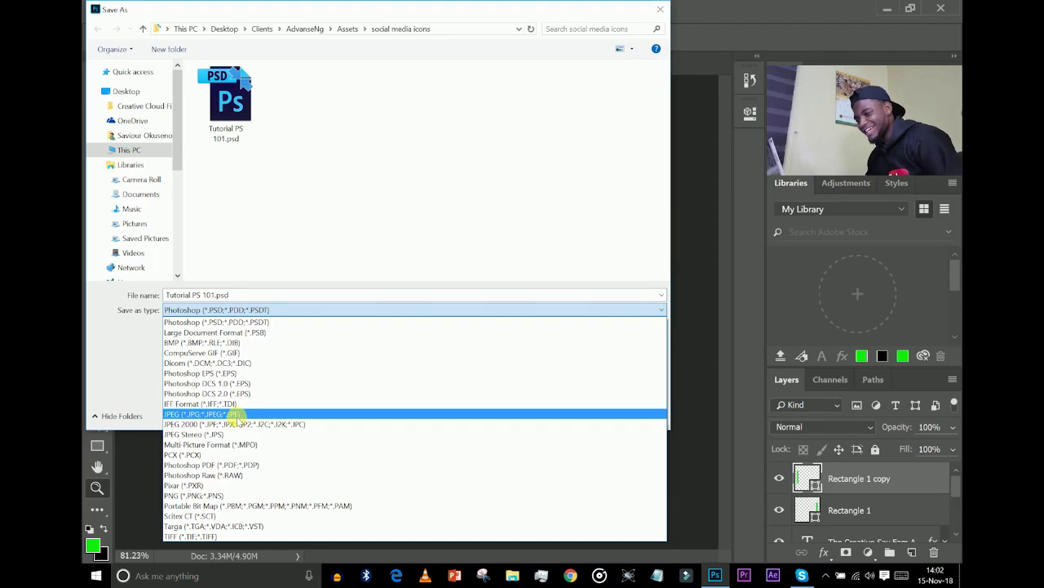
{"action": "left_click", "coordinate": [235, 414]}
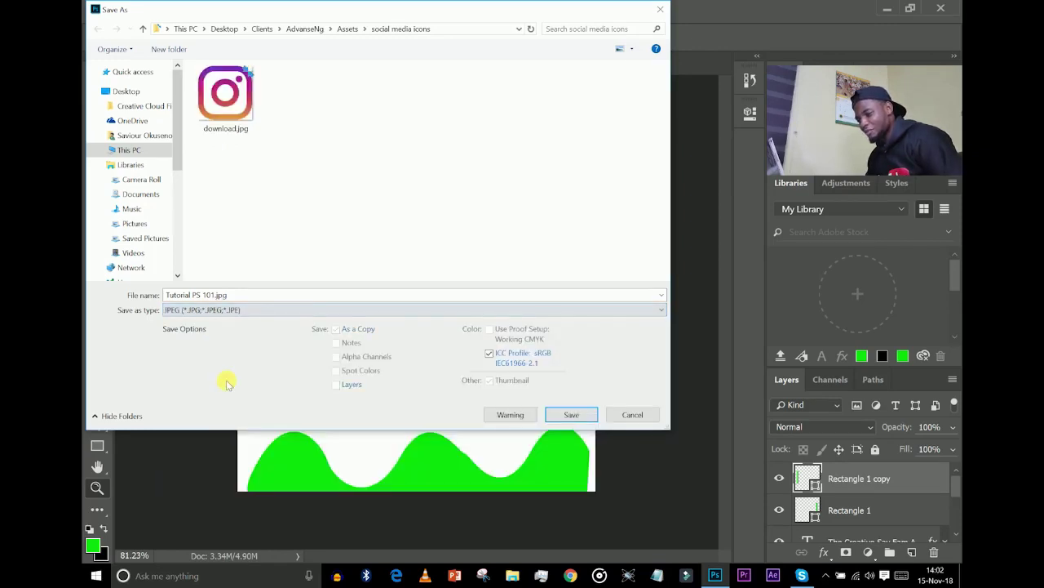
{"action": "left_click", "coordinate": [576, 416]}
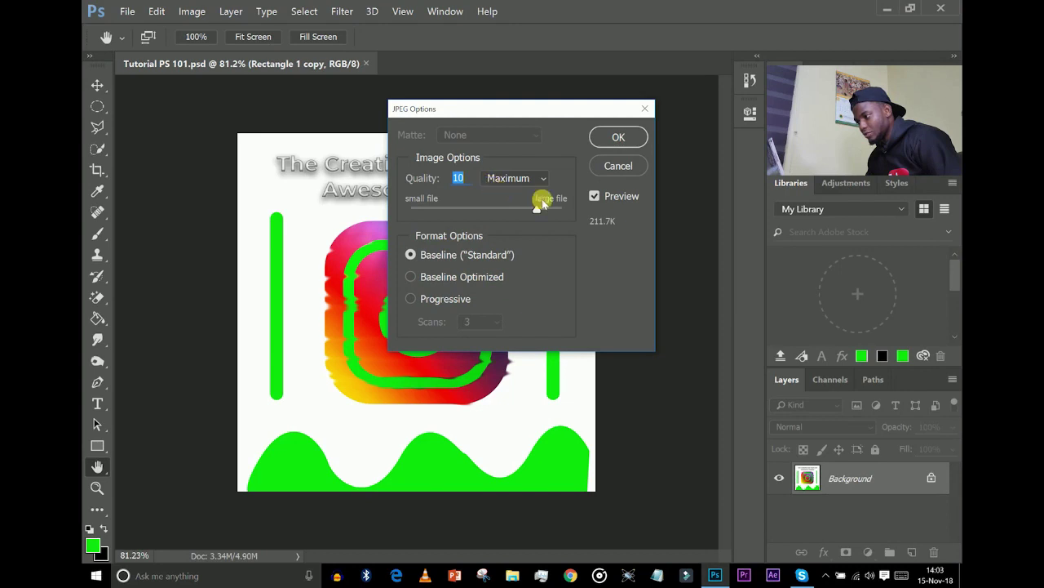
Step: Set the JPEG image quality to 12 (Maximum) and complete the export
{"action": "left_click", "coordinate": [531, 179]}
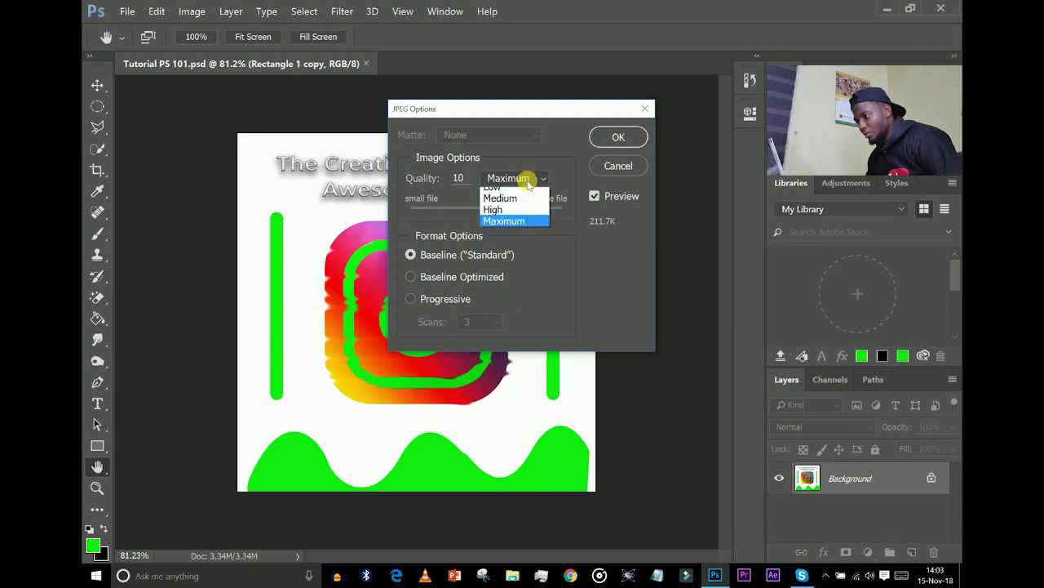
{"action": "left_click", "coordinate": [516, 216]}
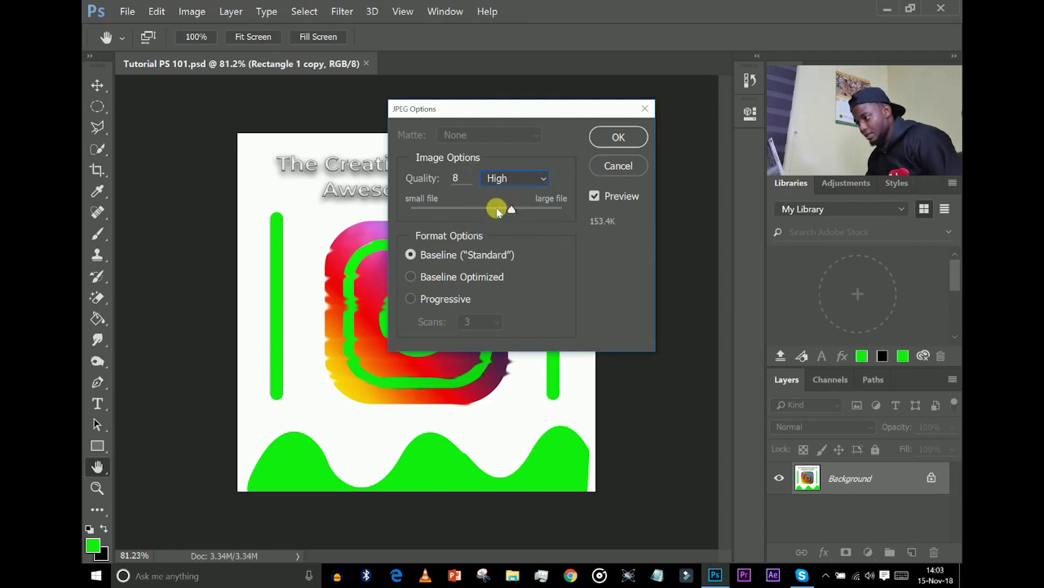
{"action": "left_click_drag", "start_coordinate": [513, 213], "coordinate": [614, 231]}
{"action": "left_click", "coordinate": [618, 138]}
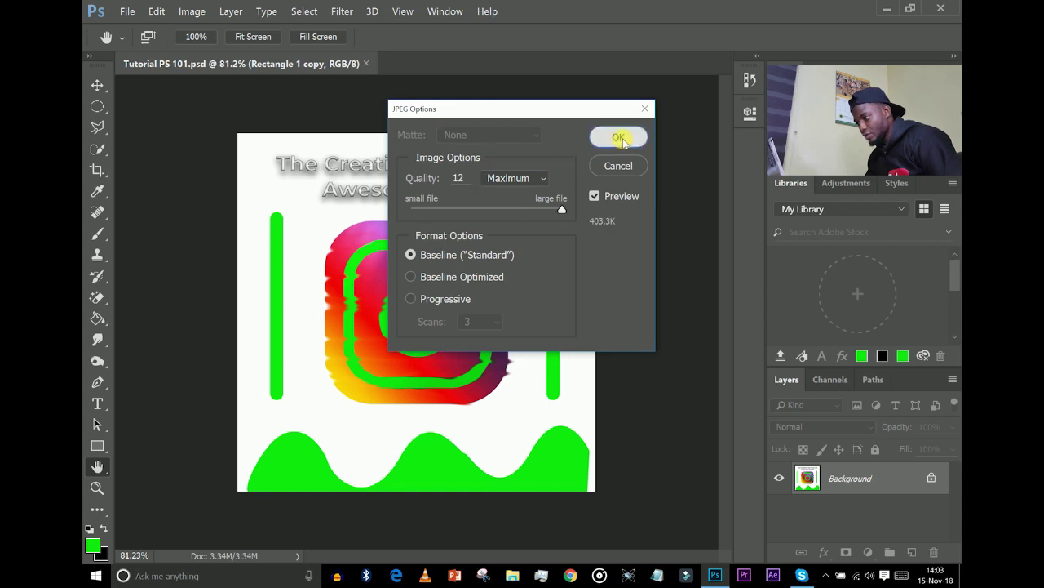
{"action": "key", "text": "z"}
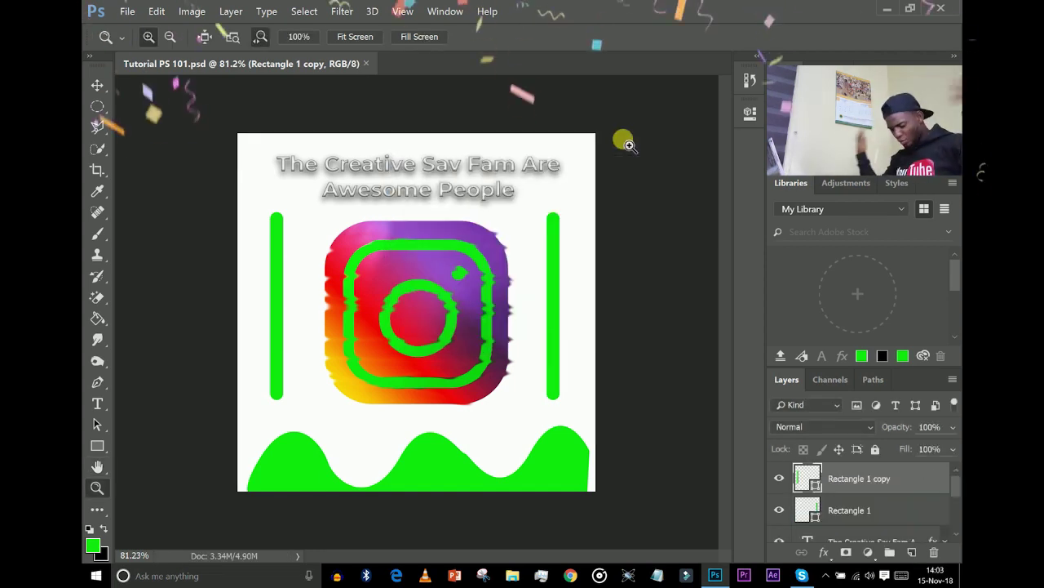